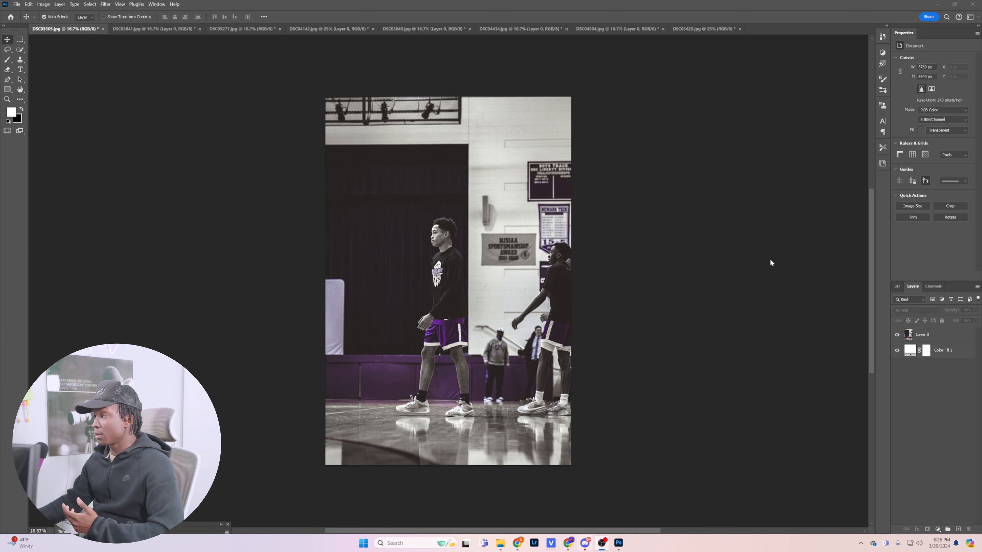
Step: Look through the open basketball photos and return to DSC03505.jpg
click(151, 29)
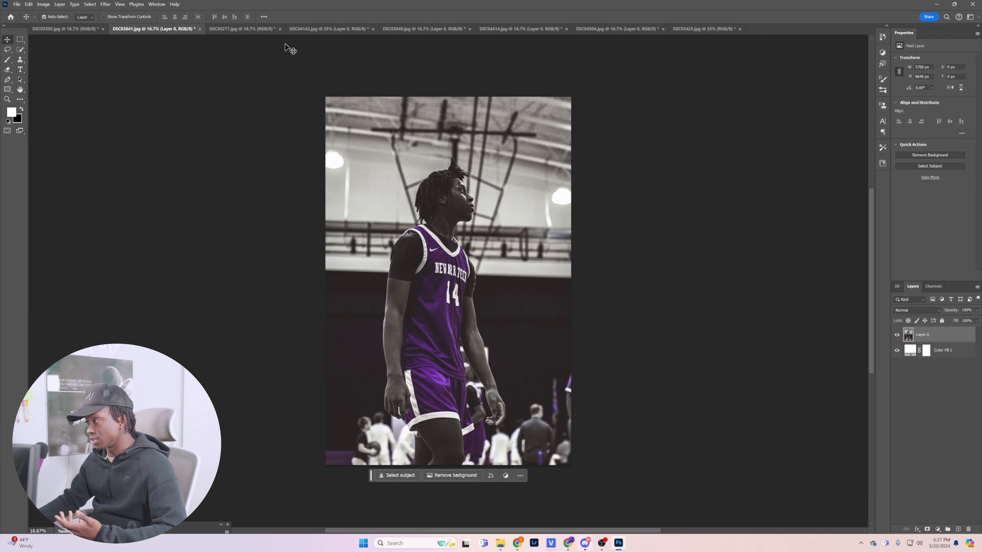
click(249, 31)
click(305, 29)
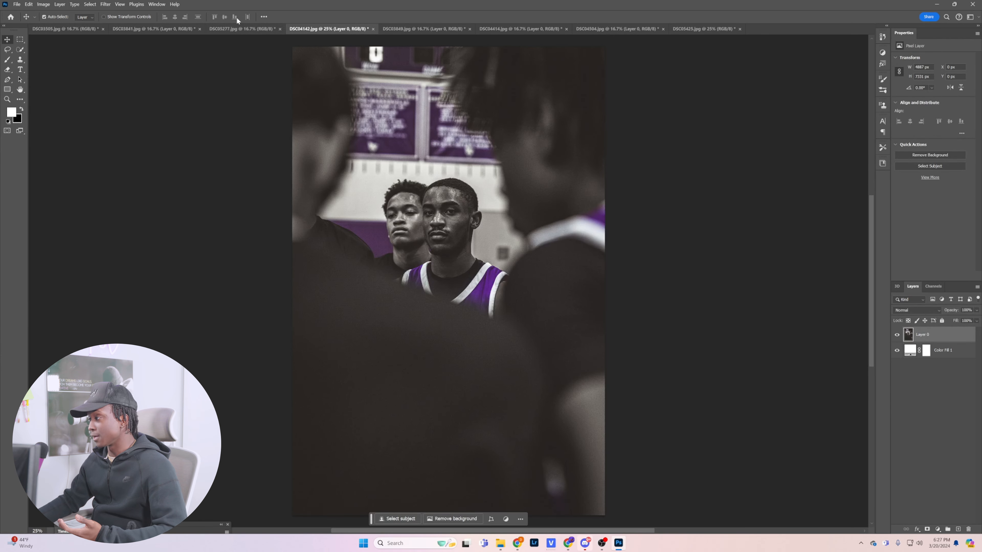
click(221, 31)
click(167, 27)
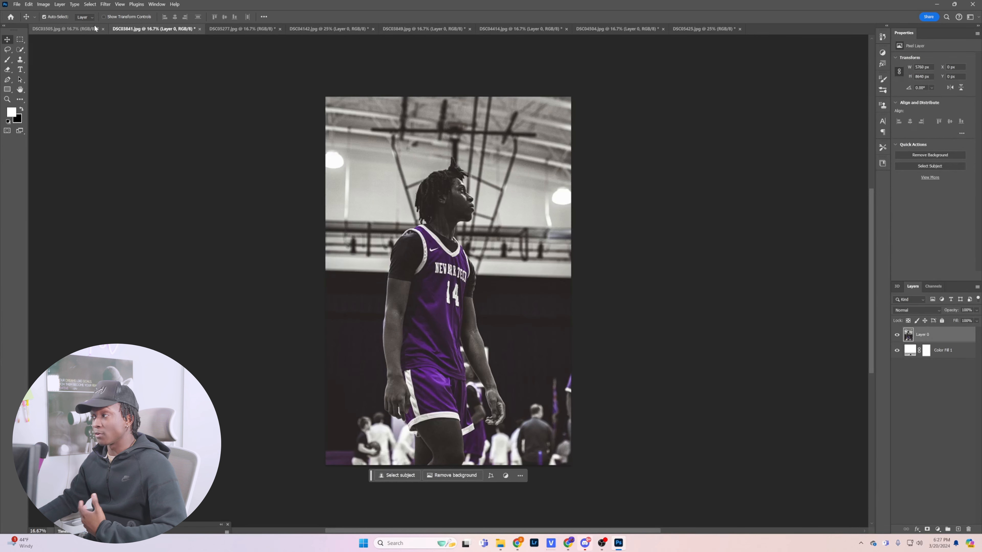
click(78, 29)
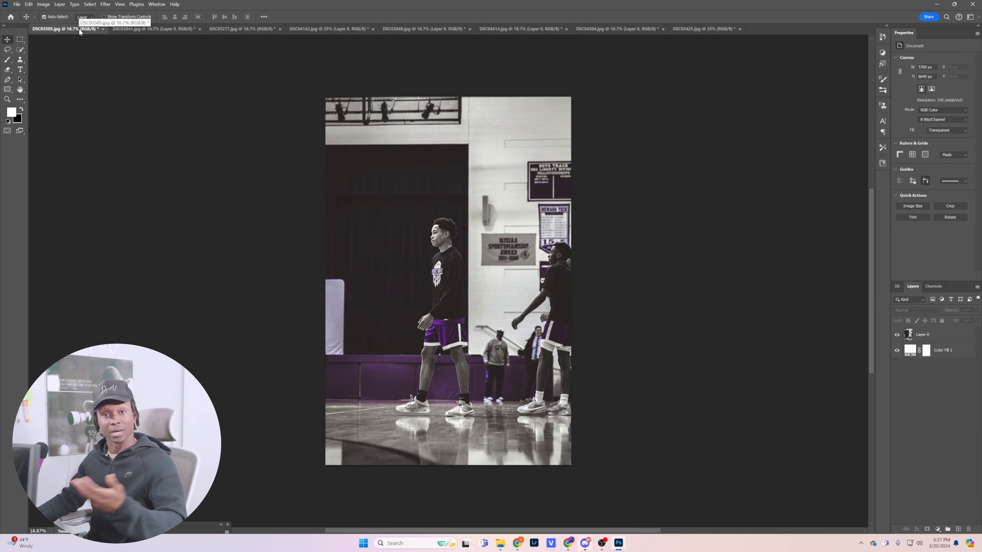
Step: Duplicate Layer 0 twice and hide the topmost duplicate, Layer 0 copy 2
click(956, 356)
click(951, 382)
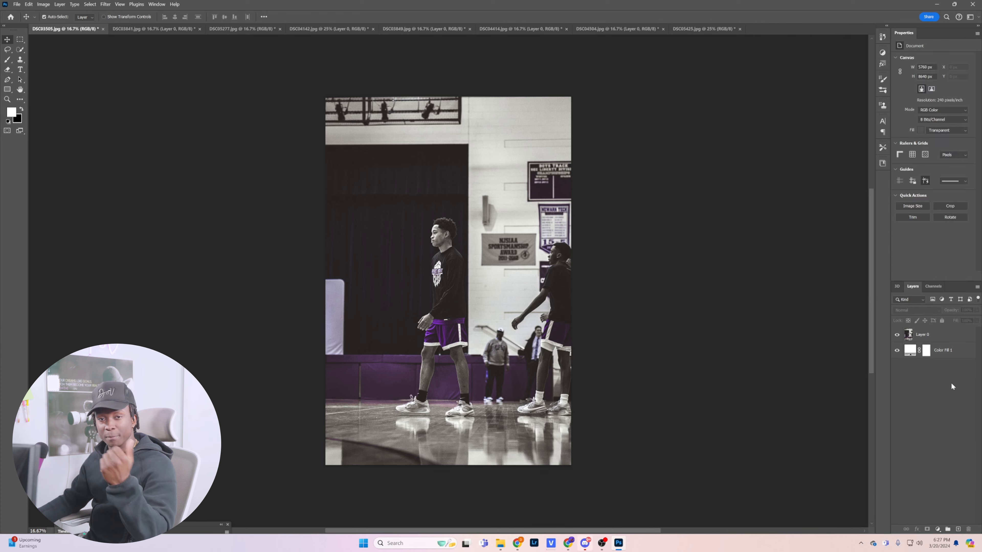
click(945, 341)
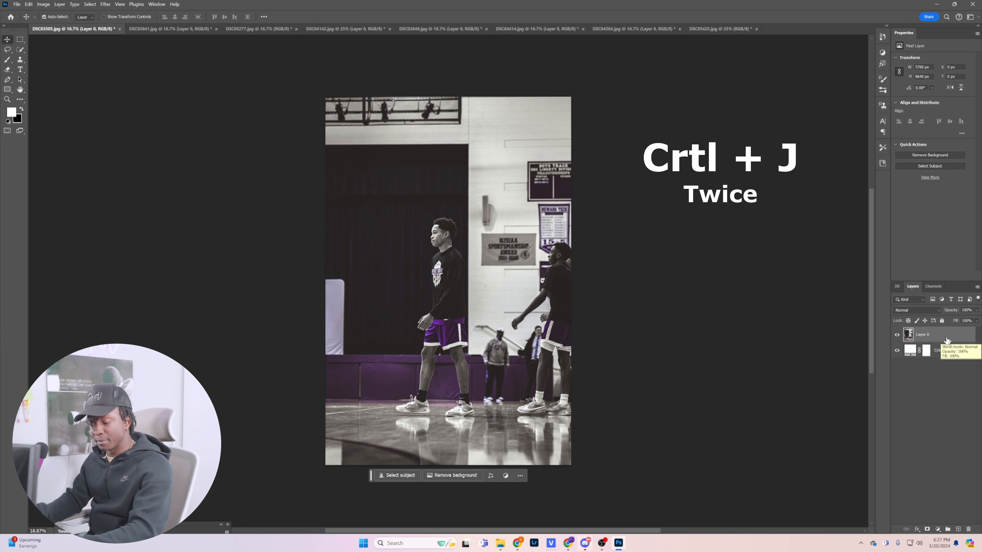
key(ctrl+j)
key(ctrl+j)
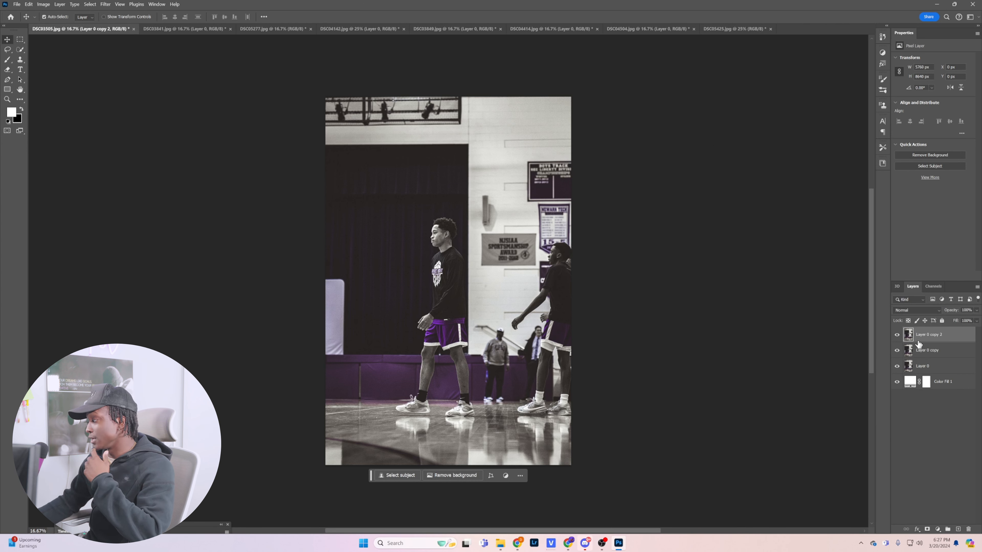
click(897, 335)
Step: Apply Motion Blur to Layer 0 copy with an angle of 0° and a distance of 400 pixels
click(956, 353)
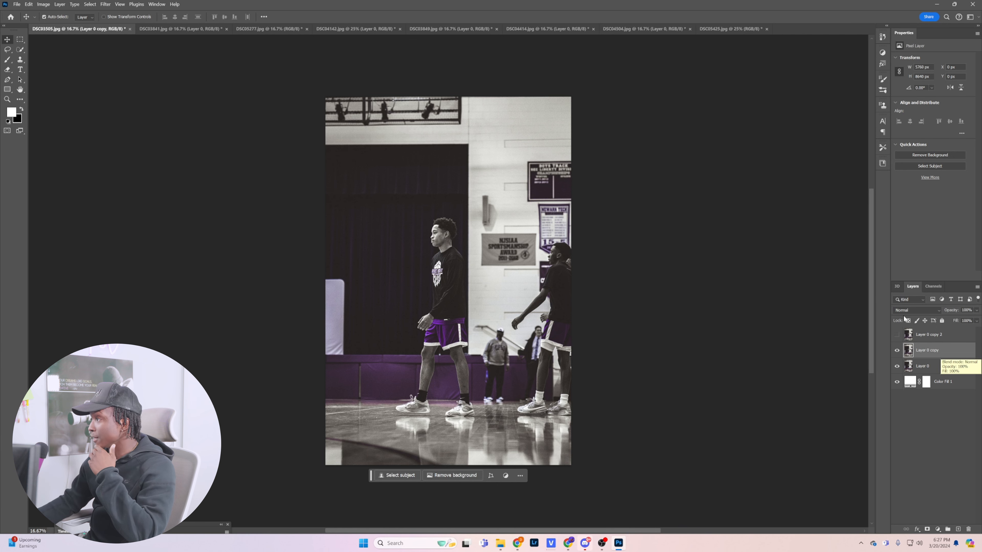
click(105, 4)
mouse_move(120, 4)
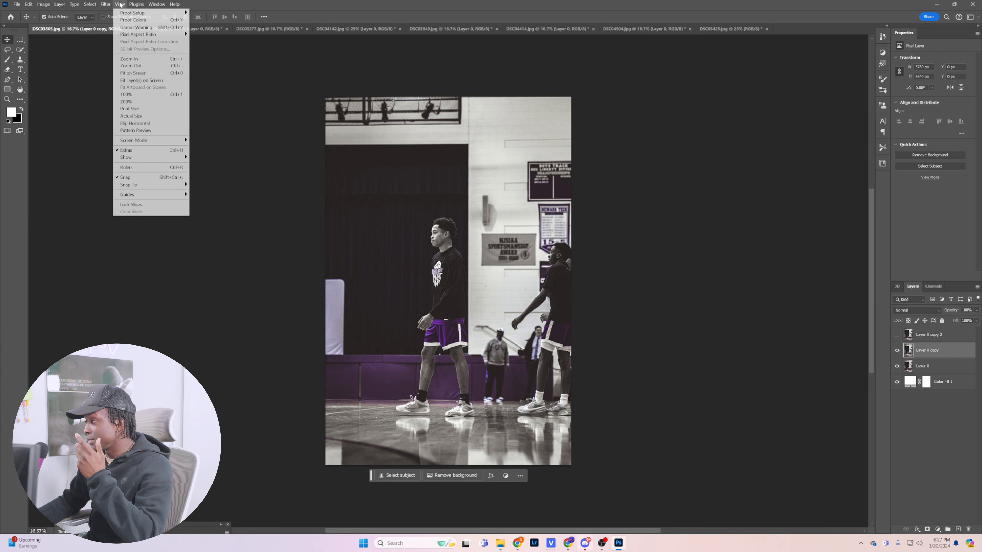
mouse_move(136, 96)
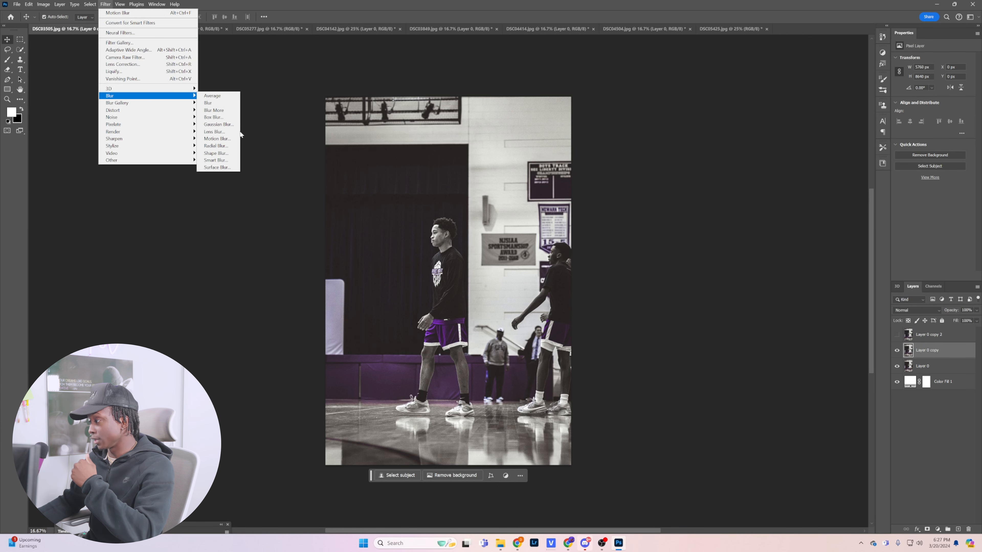
click(217, 138)
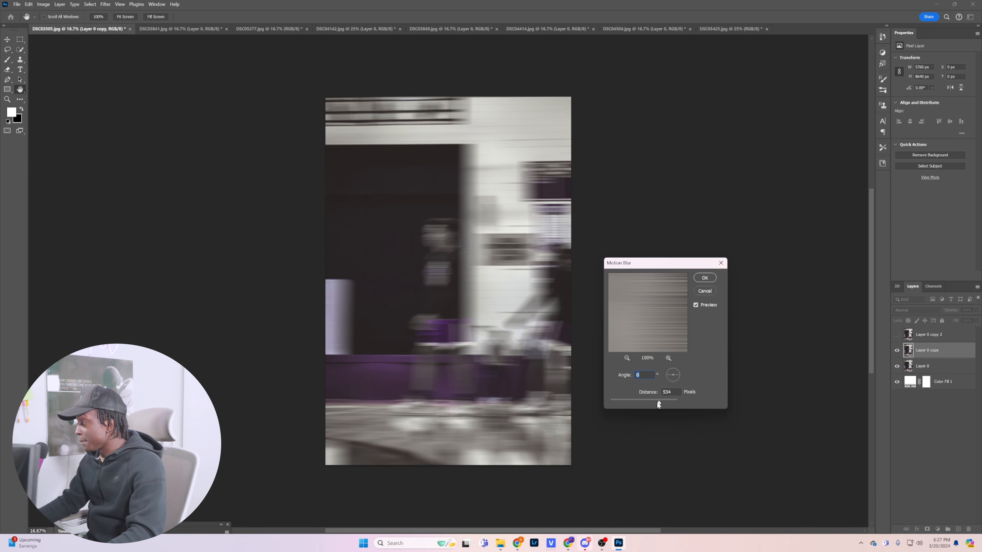
drag(654, 403, 648, 403)
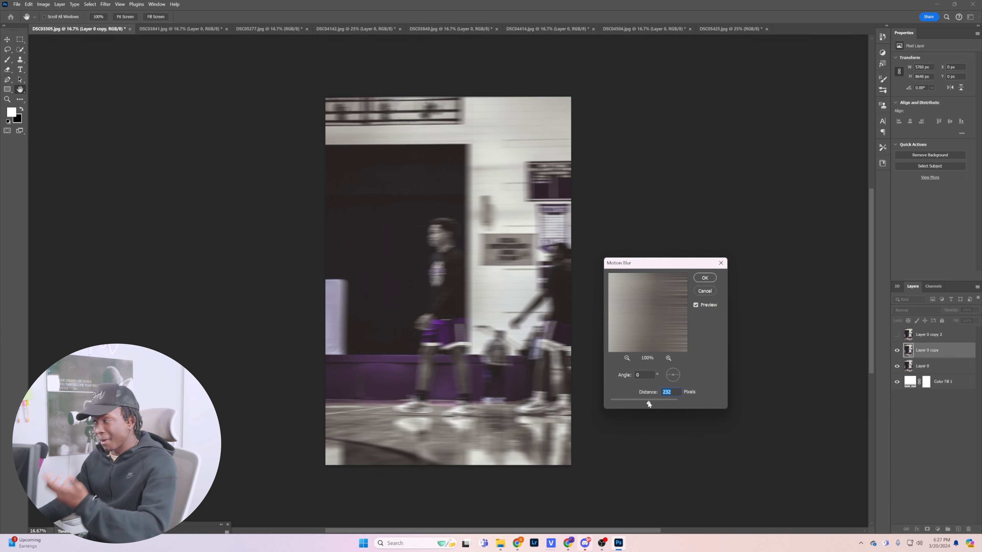
mouse_move(647, 406)
mouse_down()
mouse_move(660, 403)
mouse_move(637, 402)
mouse_up()
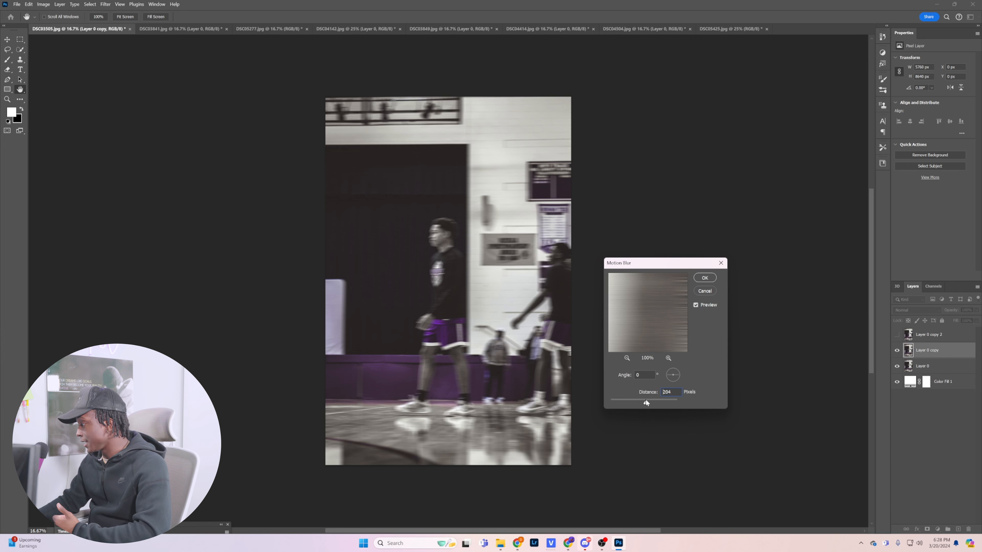
click(645, 402)
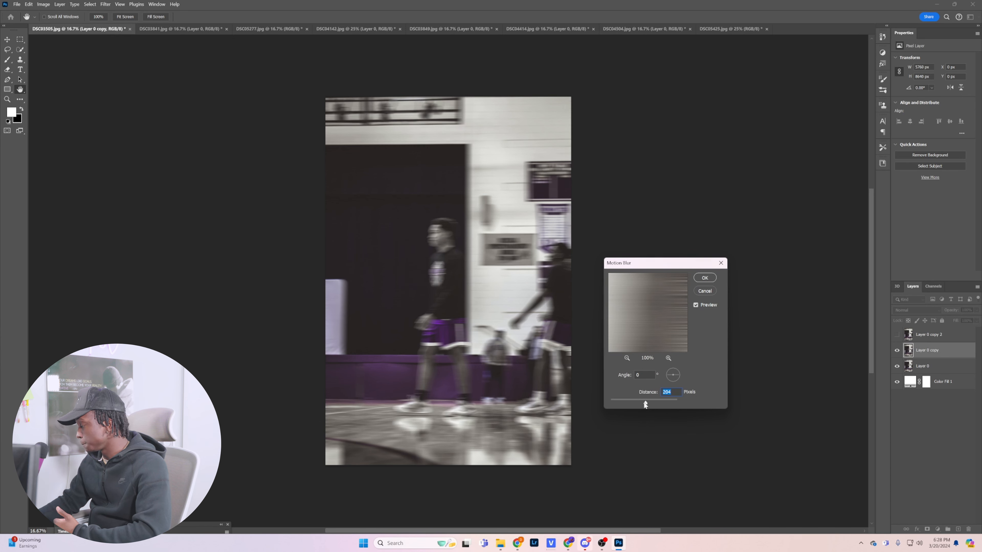
drag(647, 402, 647, 405)
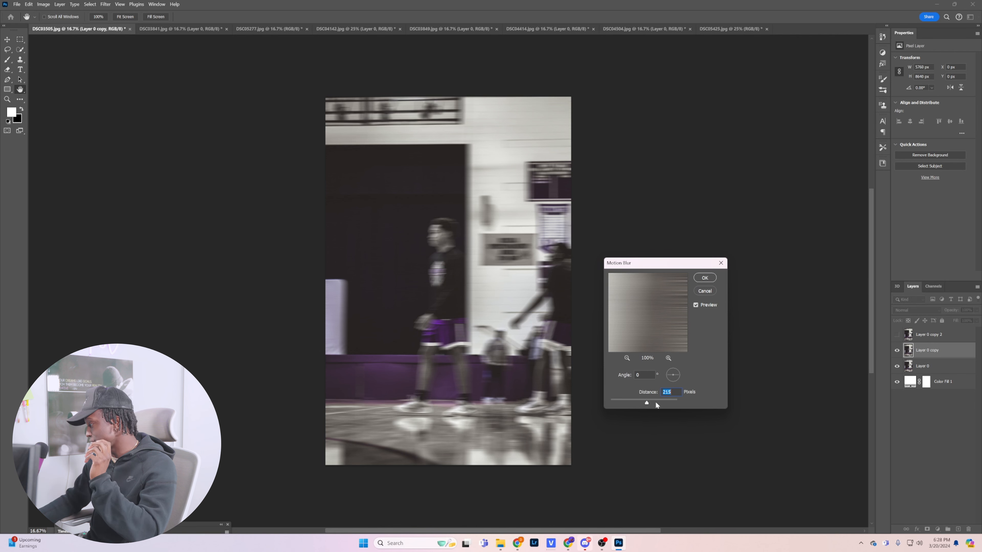
click(658, 399)
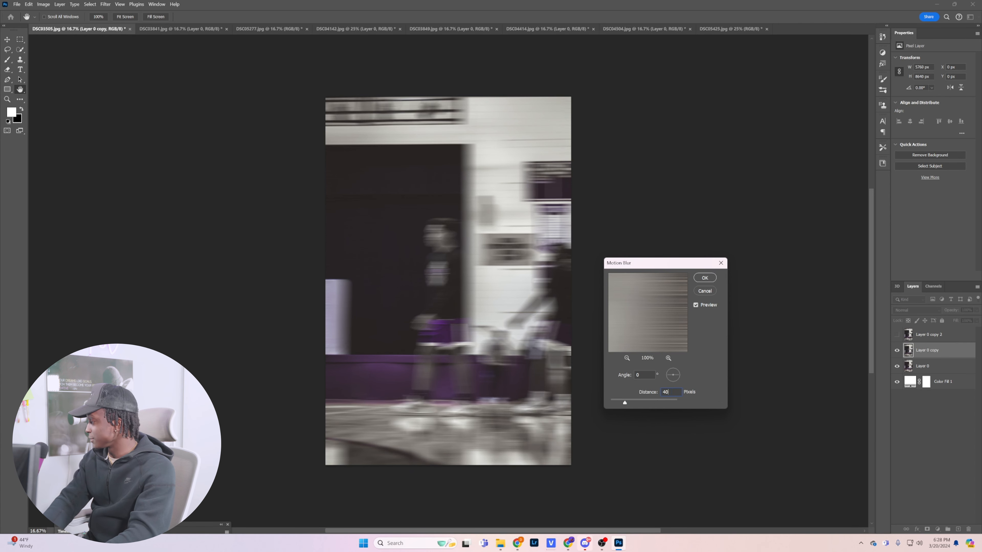
key(Return)
key(v)
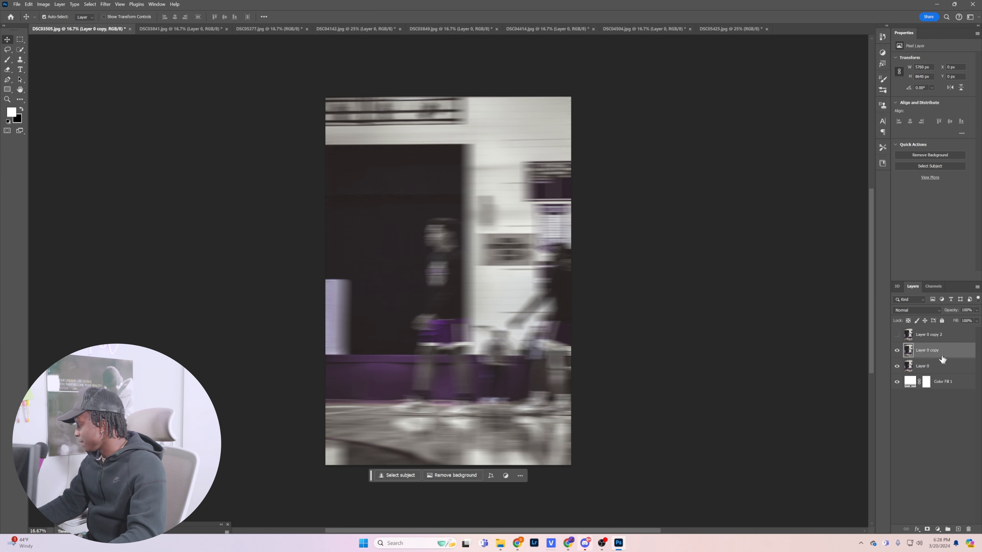
Step: Add a layer mask to Layer 0 copy and brush black over the walking player from head to front shoe, undoing the extra stroke on the head
click(927, 529)
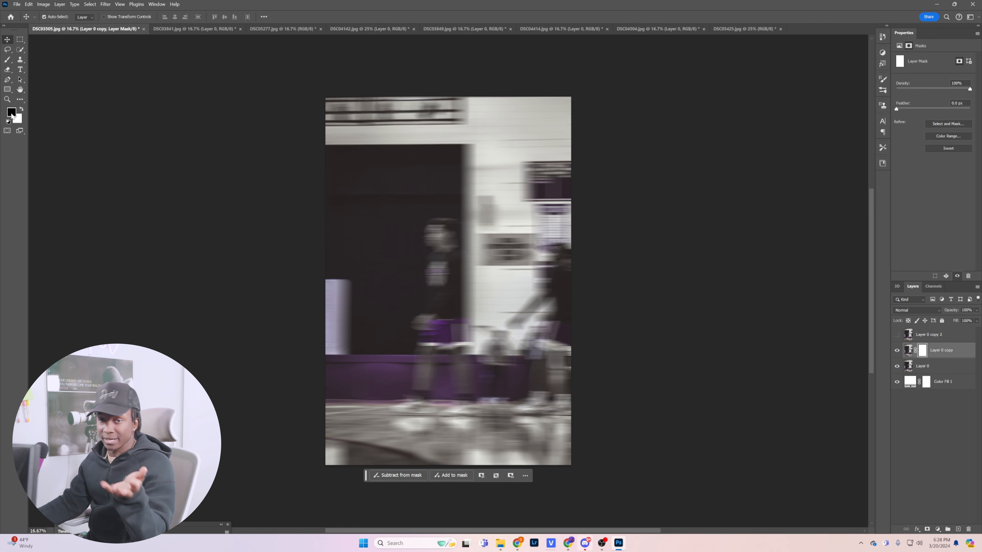
click(9, 60)
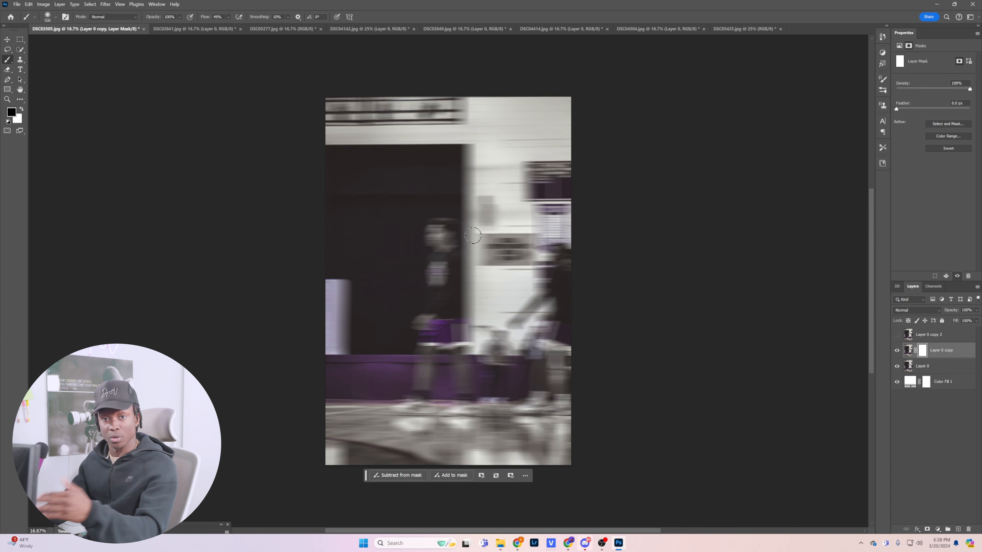
key(bracketright)
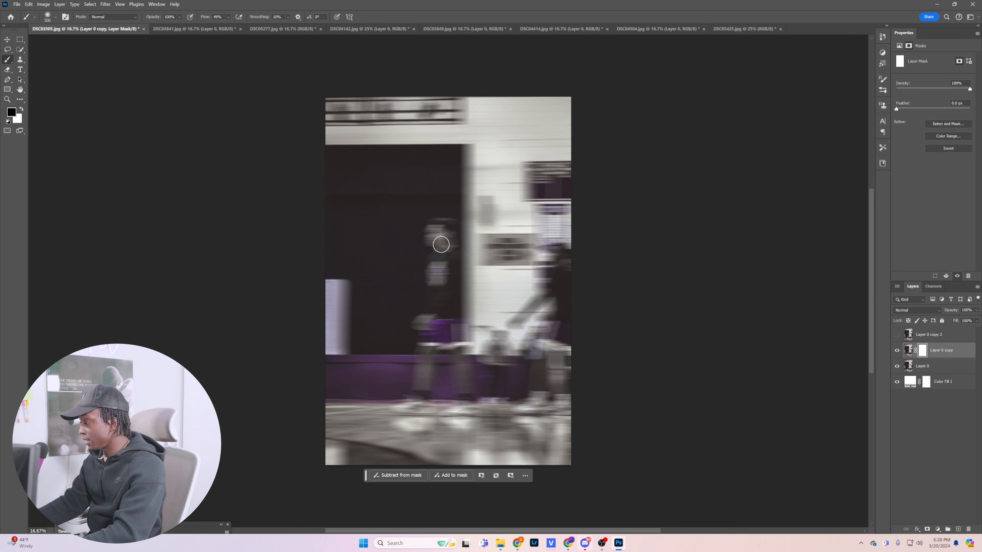
key(bracketleft)
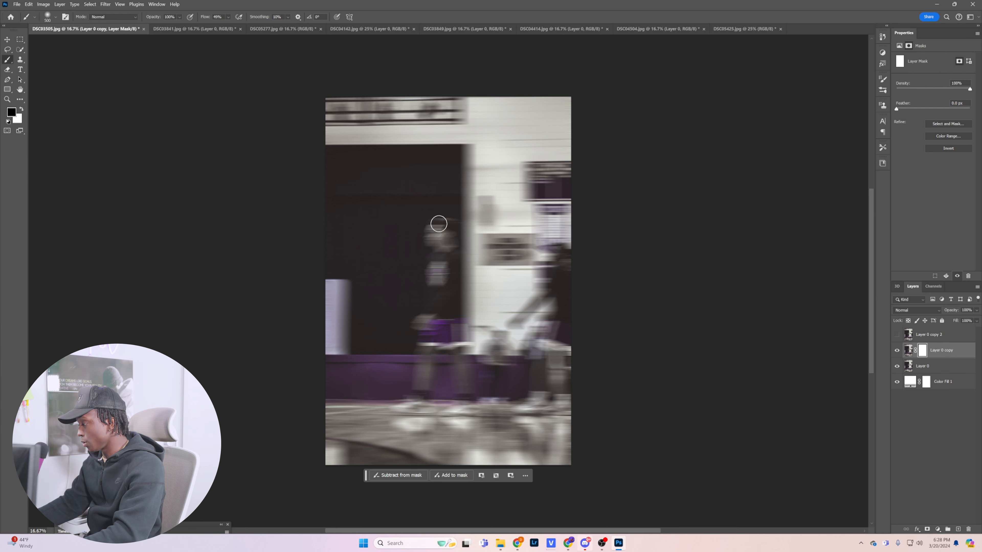
drag(438, 225, 405, 423)
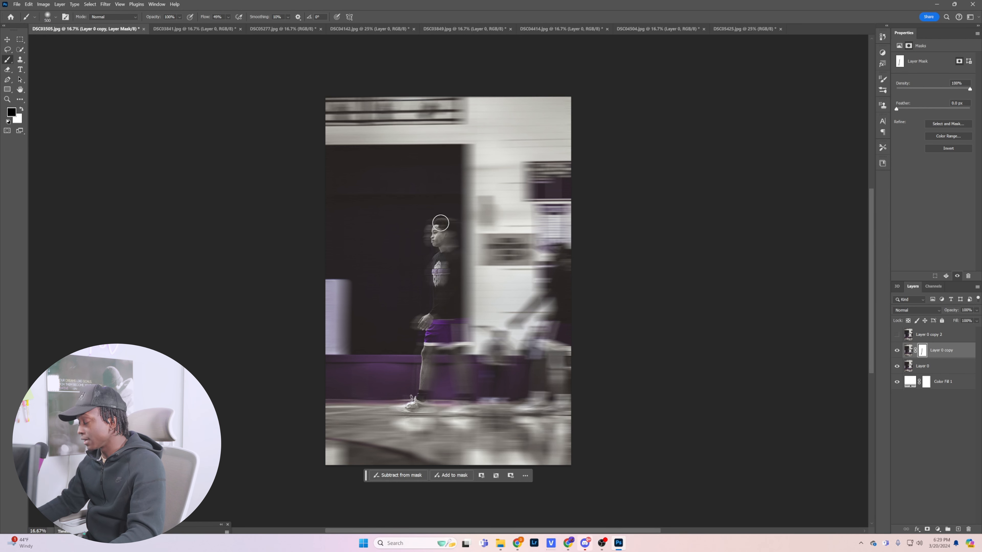
mouse_move(440, 223)
mouse_down()
mouse_move(428, 250)
mouse_move(429, 219)
mouse_move(433, 234)
mouse_move(442, 211)
mouse_up()
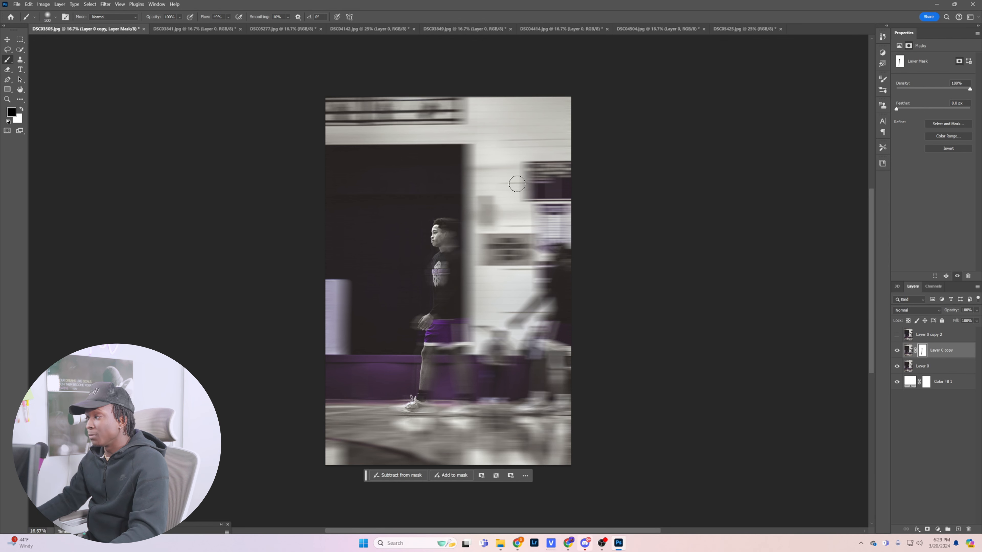
key(ctrl+z)
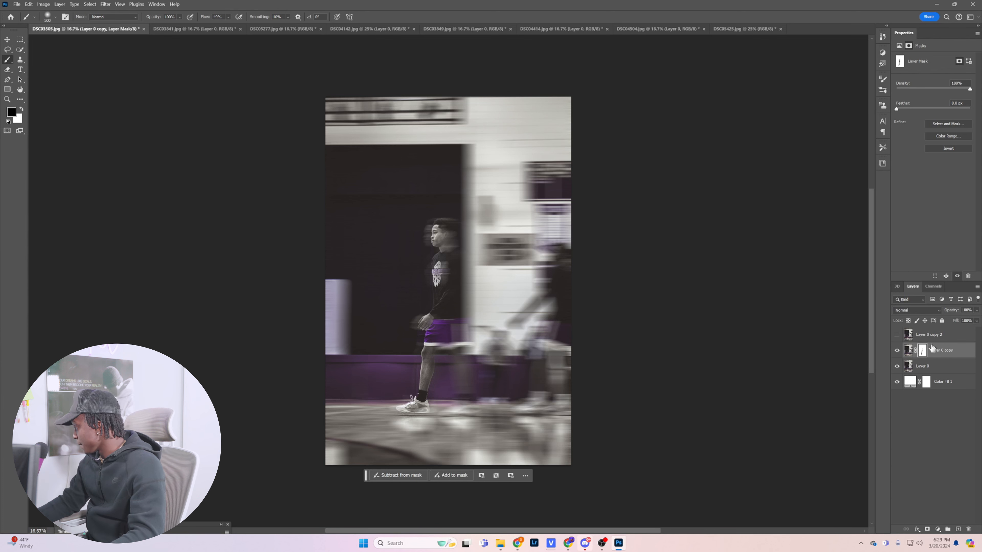
Step: Show Layer 0 copy 2 and apply Motion Blur to it with an angle of 0° and a distance of 718 pixels
click(896, 334)
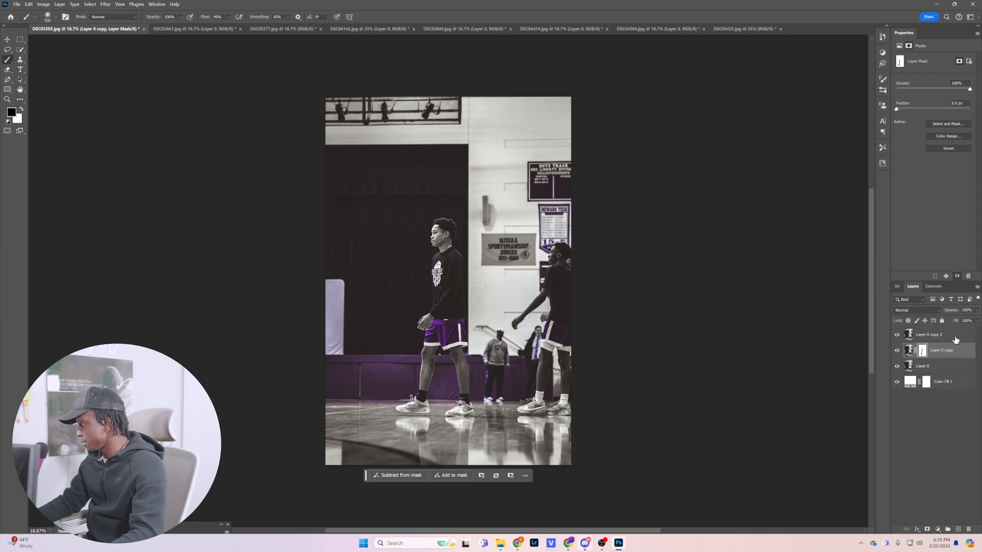
click(958, 339)
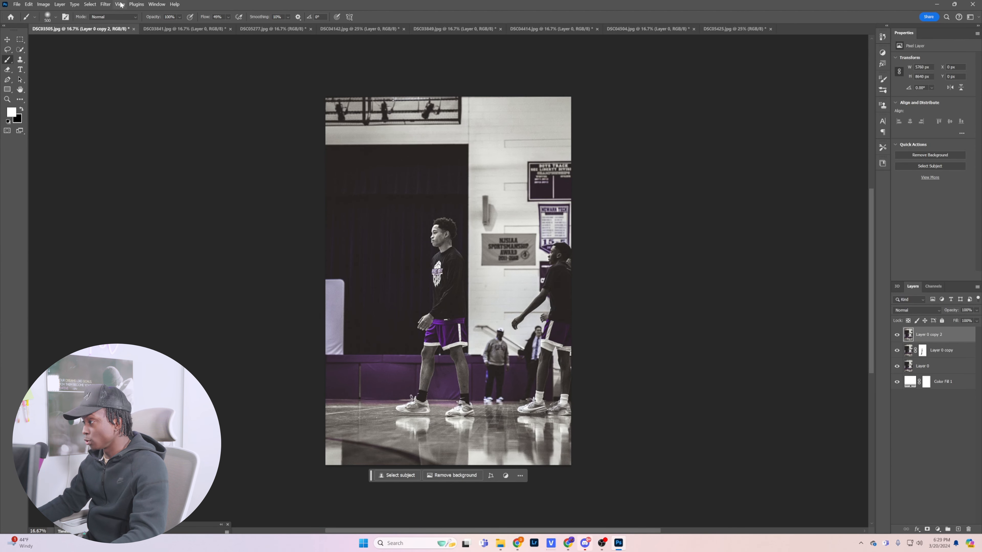
click(106, 4)
click(107, 5)
click(107, 5)
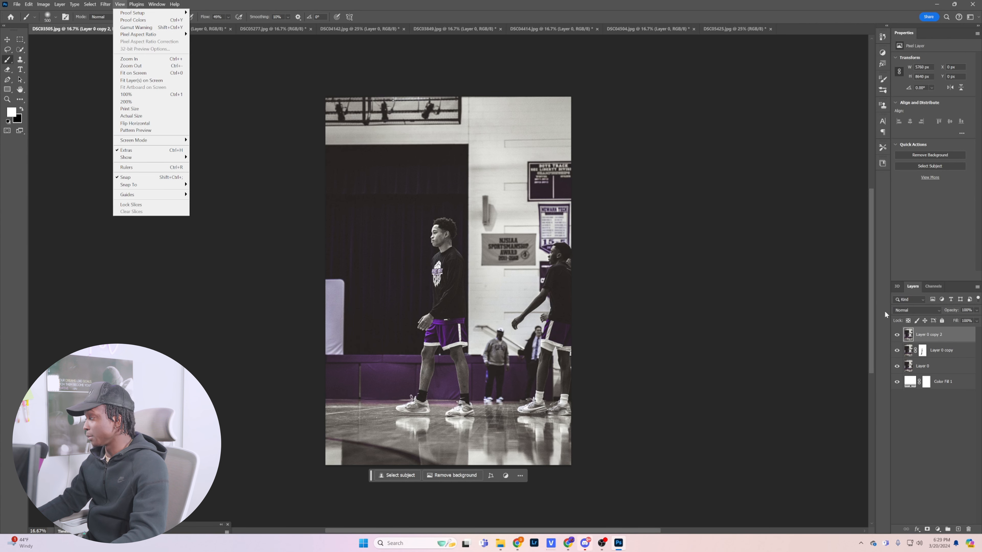
click(895, 336)
click(896, 335)
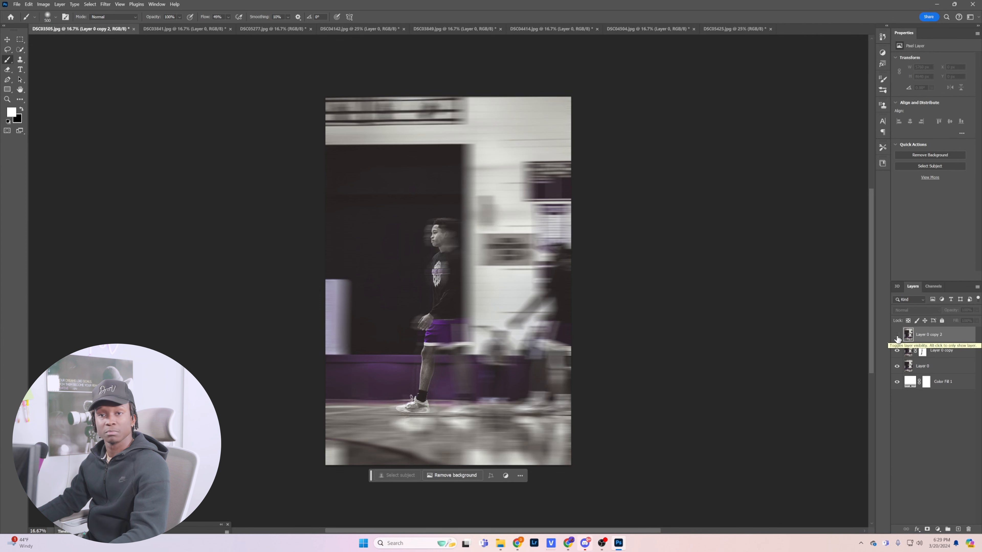
click(896, 336)
click(105, 5)
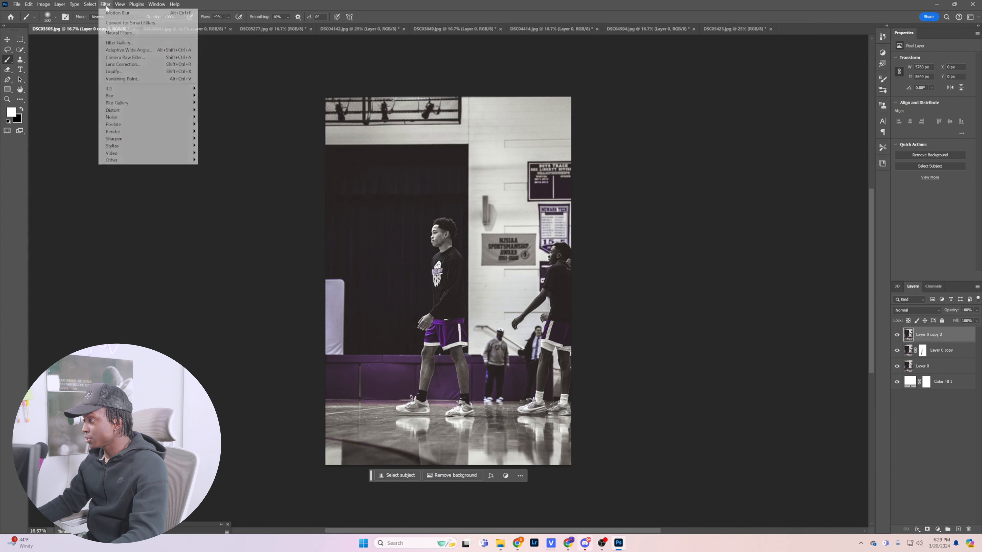
click(118, 13)
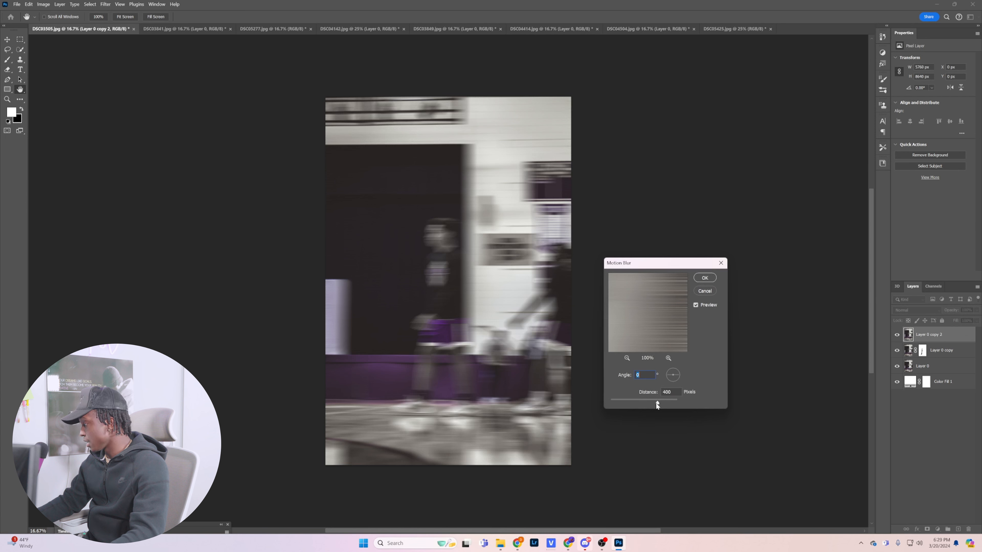
drag(660, 403, 663, 404)
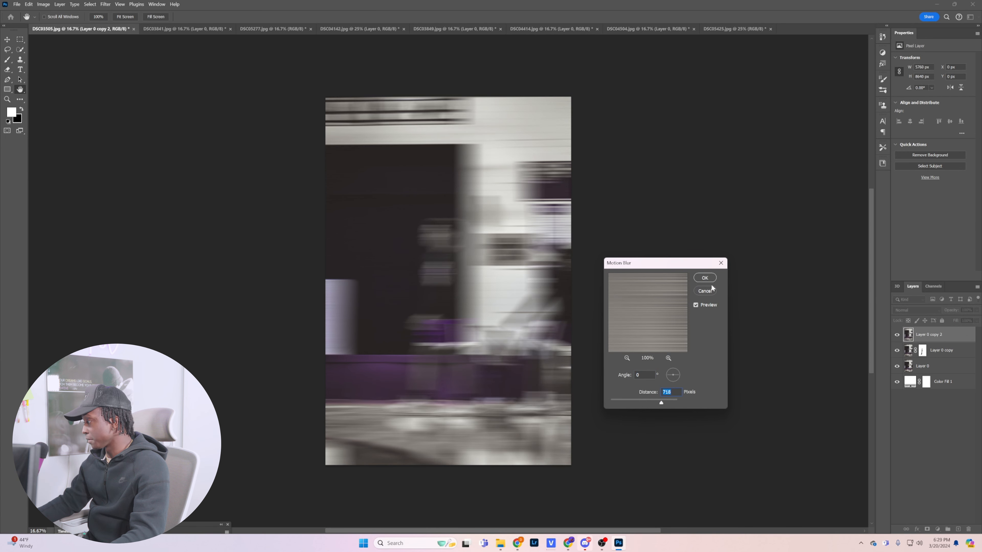
click(704, 277)
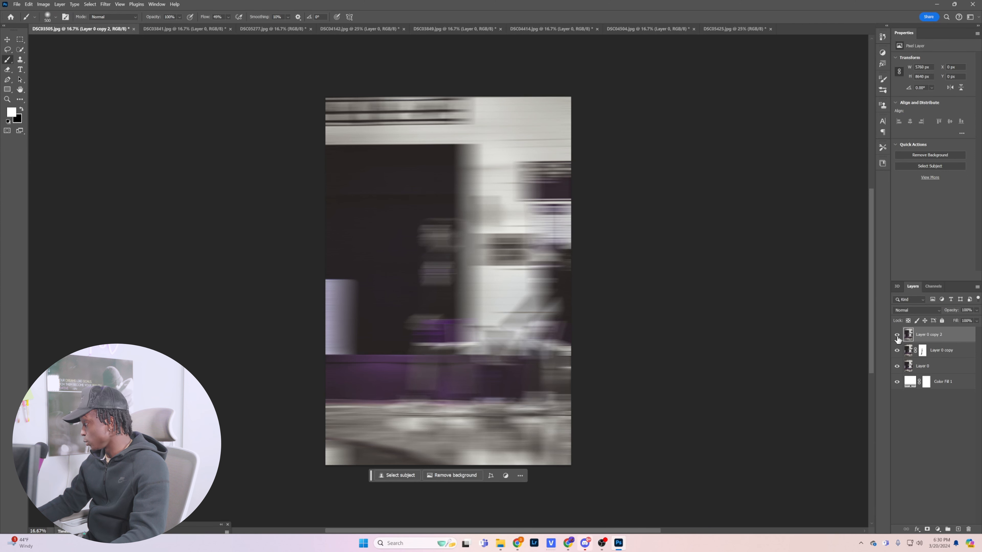
Step: Mask Layer 0 copy 2, brush black over the walking player from head to front shoe, and hide the layer to compare the two blurs
click(927, 528)
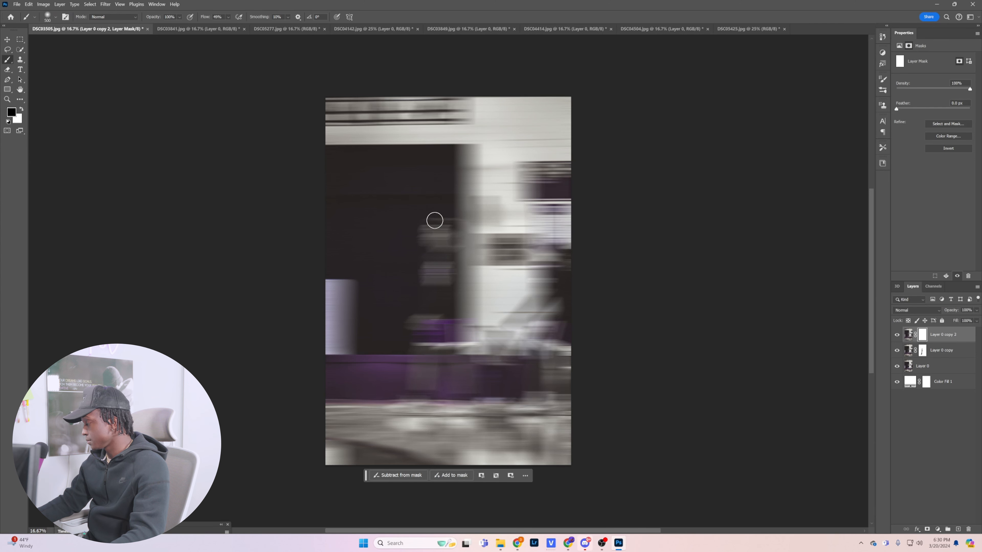
mouse_move(434, 221)
mouse_down()
mouse_move(422, 391)
mouse_move(401, 413)
mouse_move(419, 396)
mouse_move(415, 407)
mouse_move(425, 403)
mouse_move(420, 366)
mouse_move(439, 290)
mouse_move(440, 222)
mouse_move(439, 250)
mouse_up()
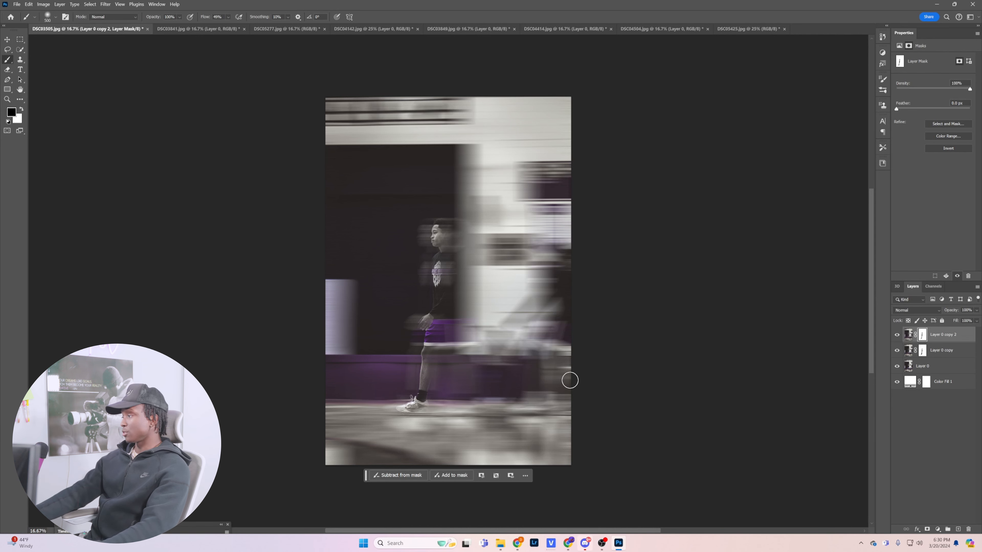
click(896, 335)
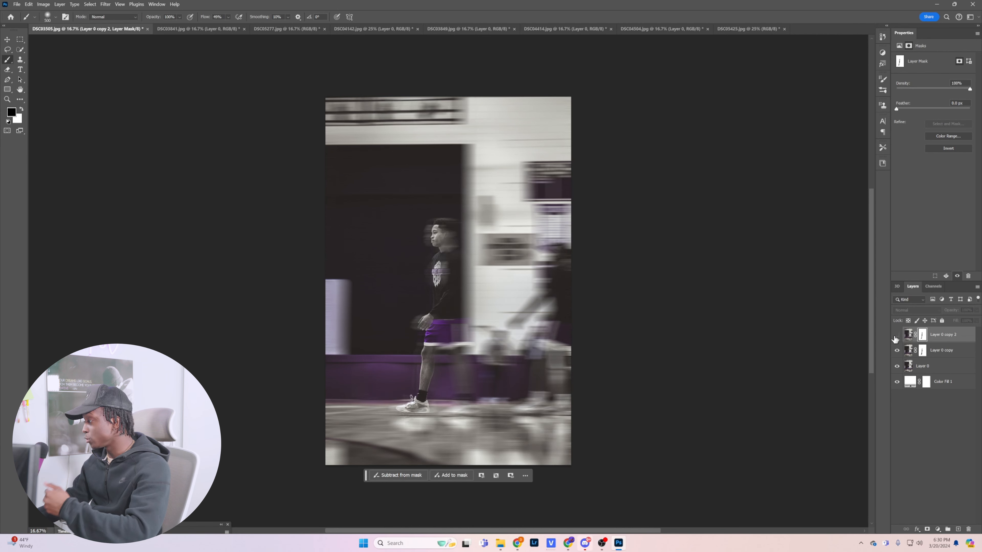
Step: Show Layer 0 copy 2, add a layer mask to Layer 0, and make black the foreground color
click(895, 337)
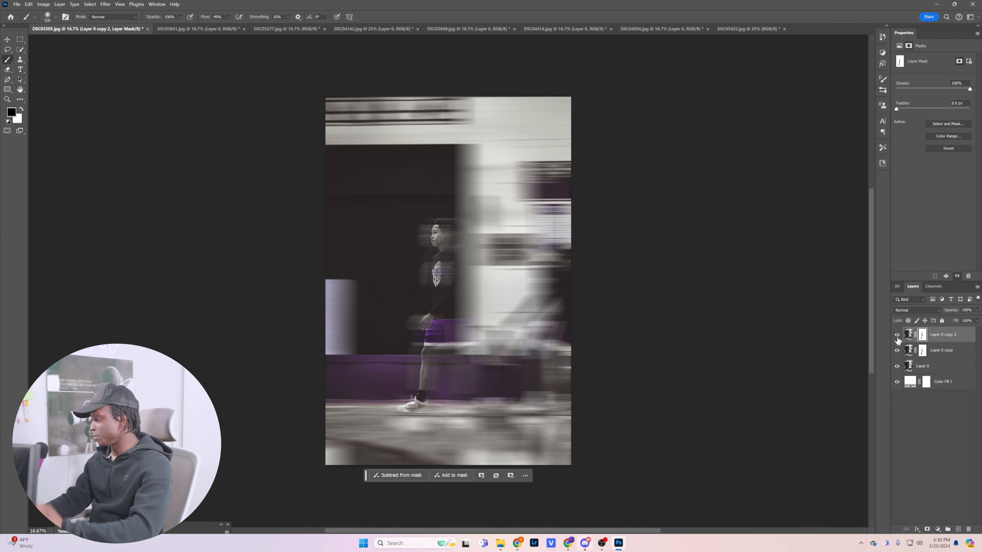
click(935, 369)
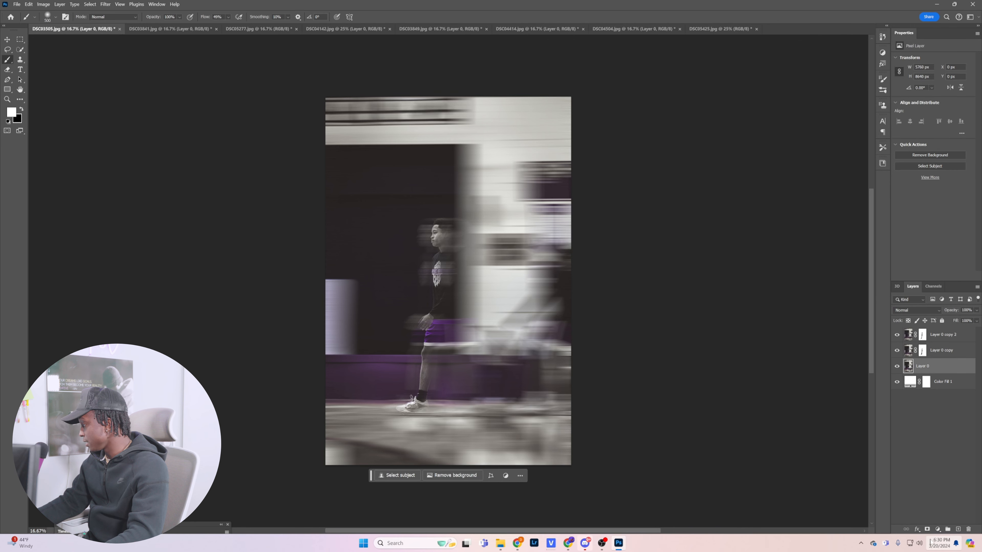
click(926, 528)
key(x)
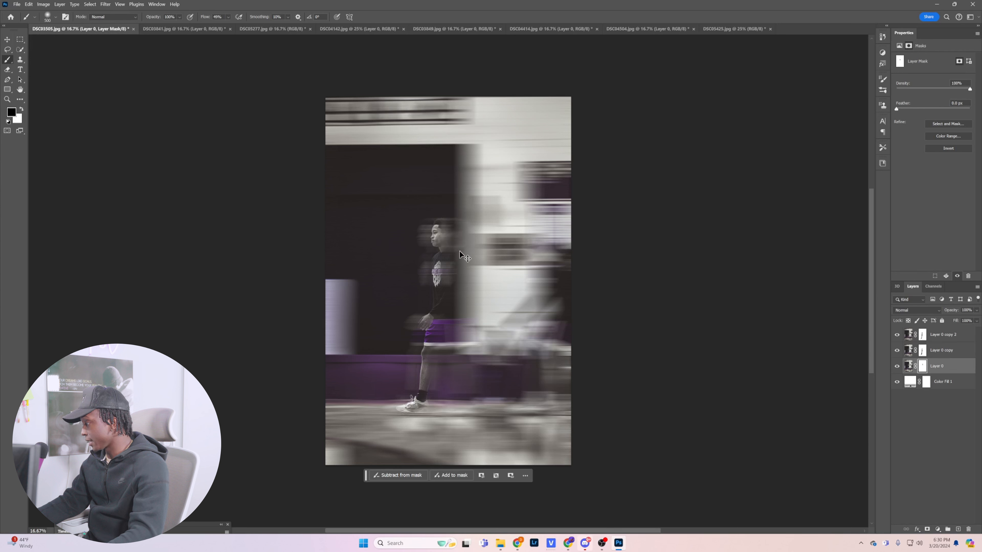
Step: Check Layer 0 with both blurred copies hidden, show them again, brush black over the player on Layer 0's mask, and deselect the layers
click(896, 350)
click(897, 334)
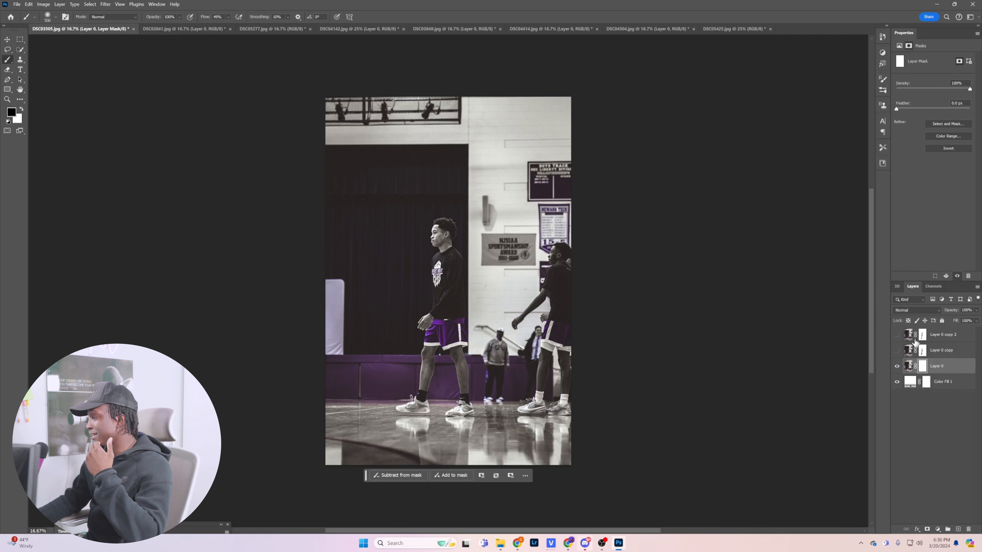
drag(897, 335, 899, 348)
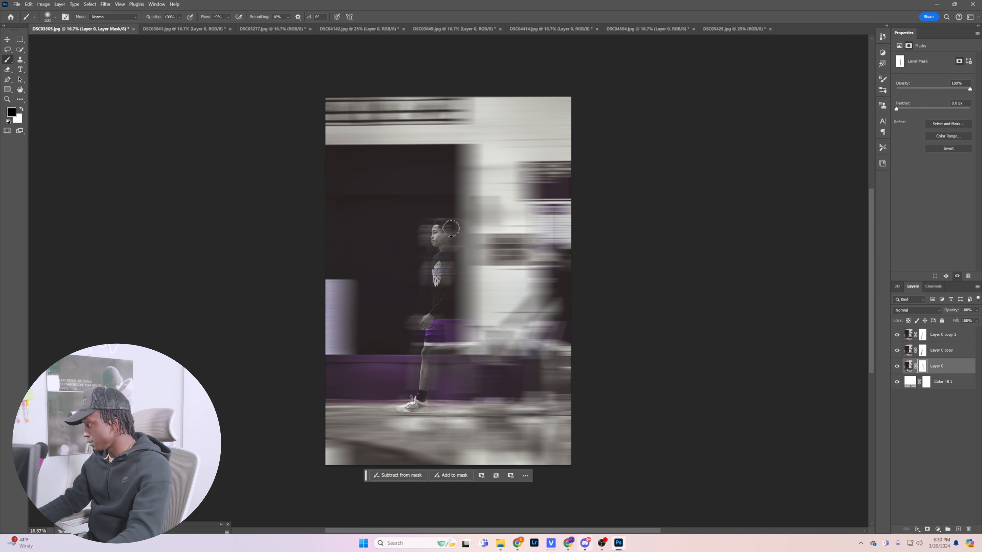
key(x)
click(942, 467)
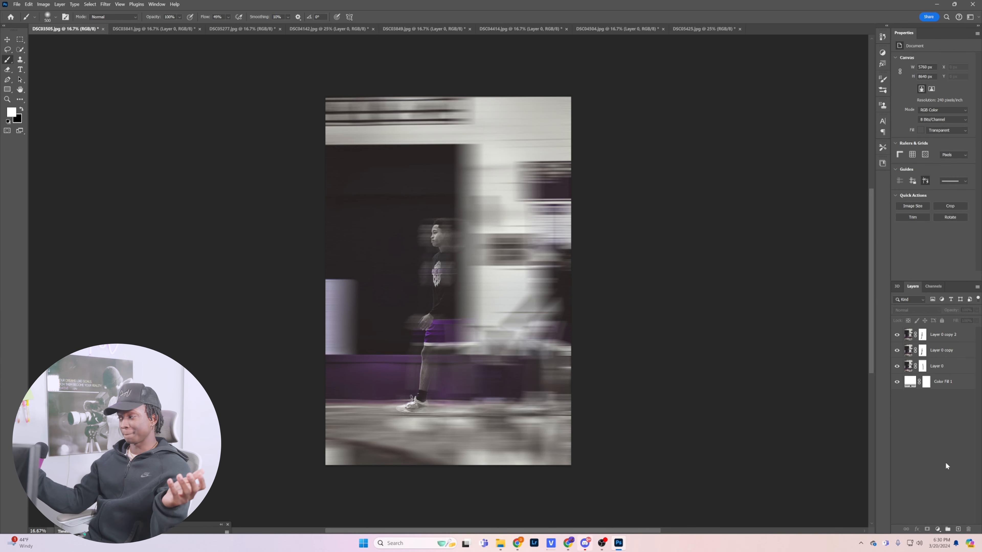
Step: Inspect the blended blur around the walking player's head and torso up close, and return to viewing the whole photo
key(z)
drag(443, 240, 469, 267)
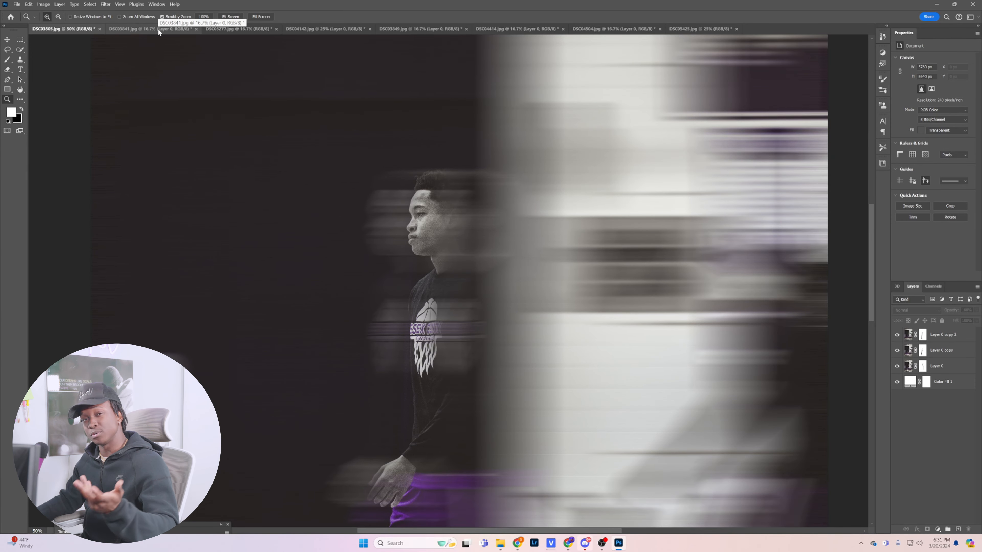
right_click(431, 234)
click(448, 242)
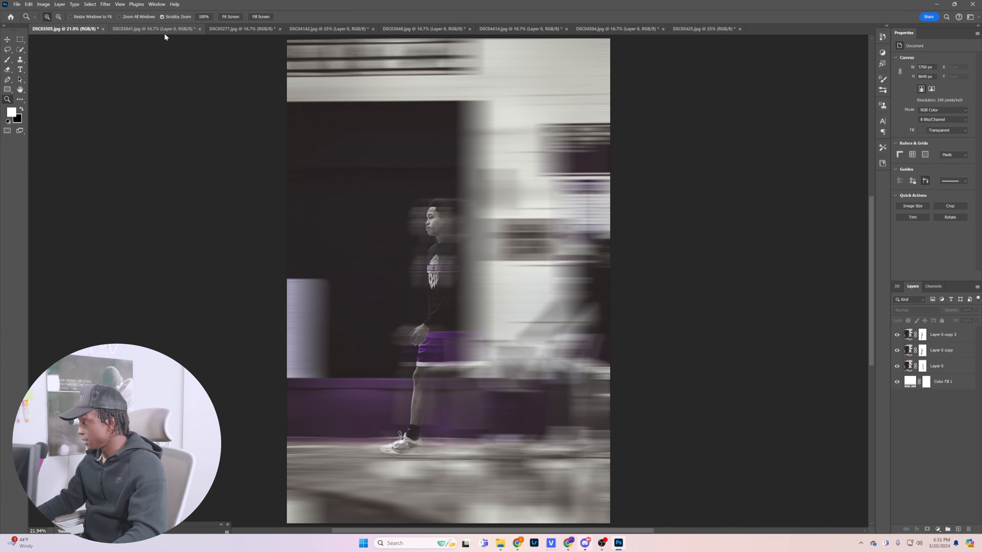
Step: Switch to the photo of player number 14, duplicate Layer 0 twice, and hide Layer 0 copy 2
click(164, 31)
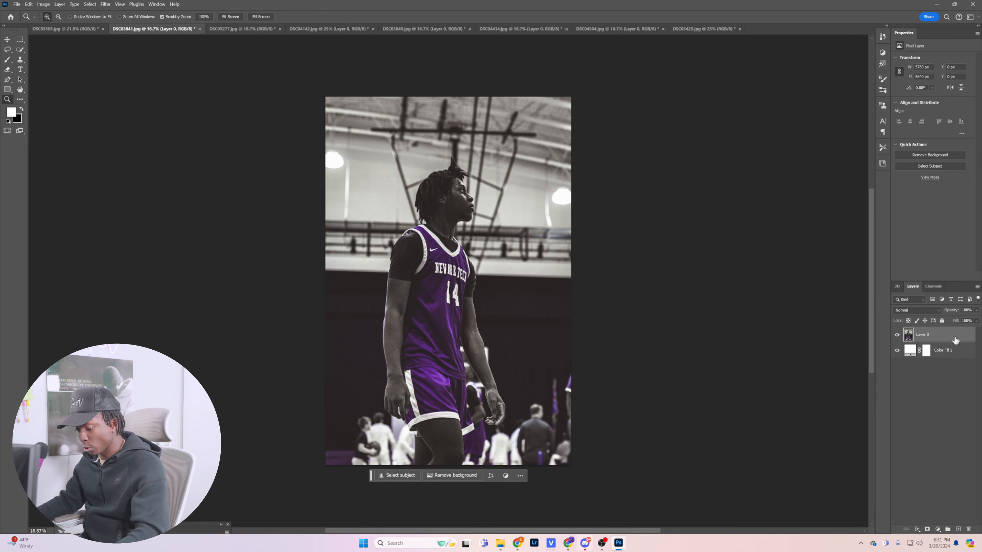
key(ctrl+j)
key(ctrl+j)
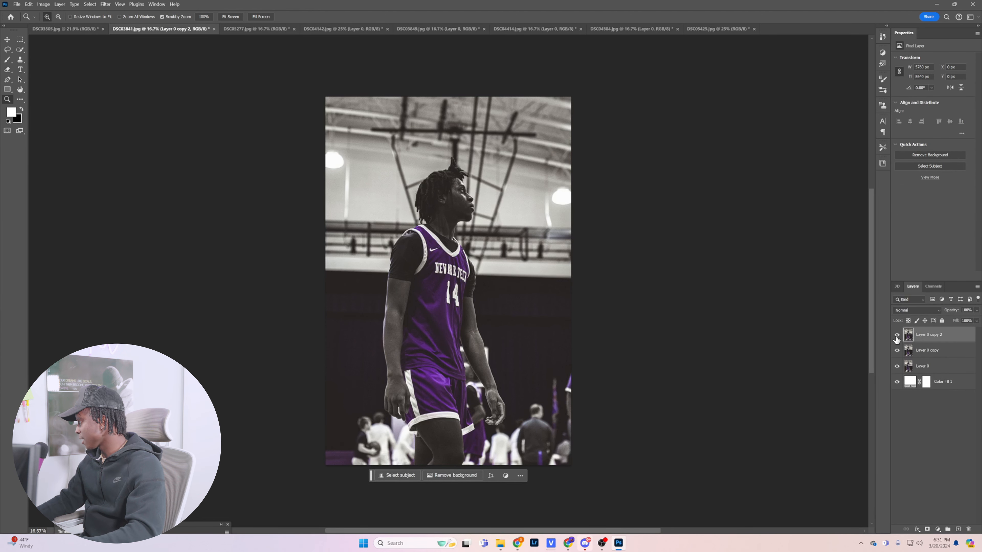
click(897, 336)
Step: Apply Motion Blur to Layer 0 copy with an angle of 0° and a distance of 400 pixels
click(958, 350)
click(105, 4)
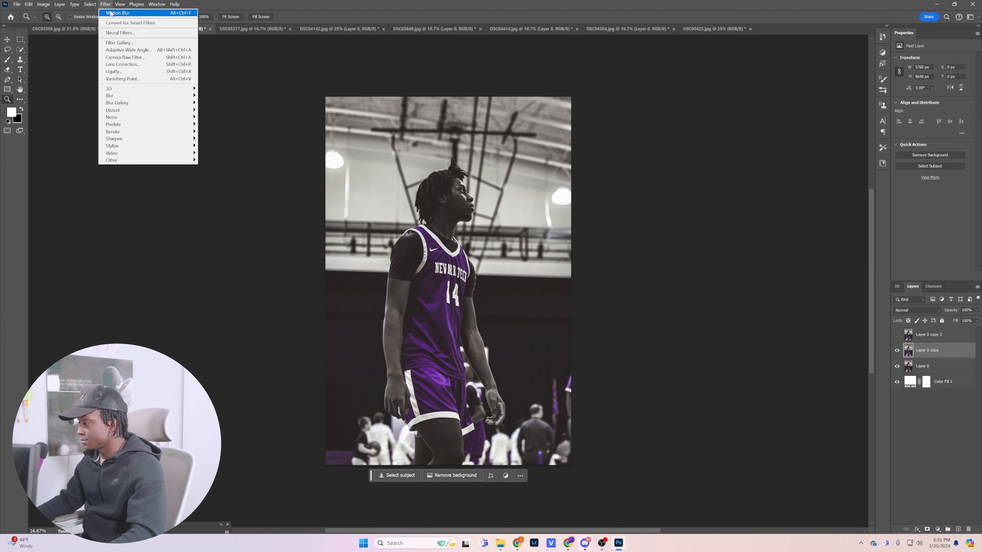
mouse_move(128, 96)
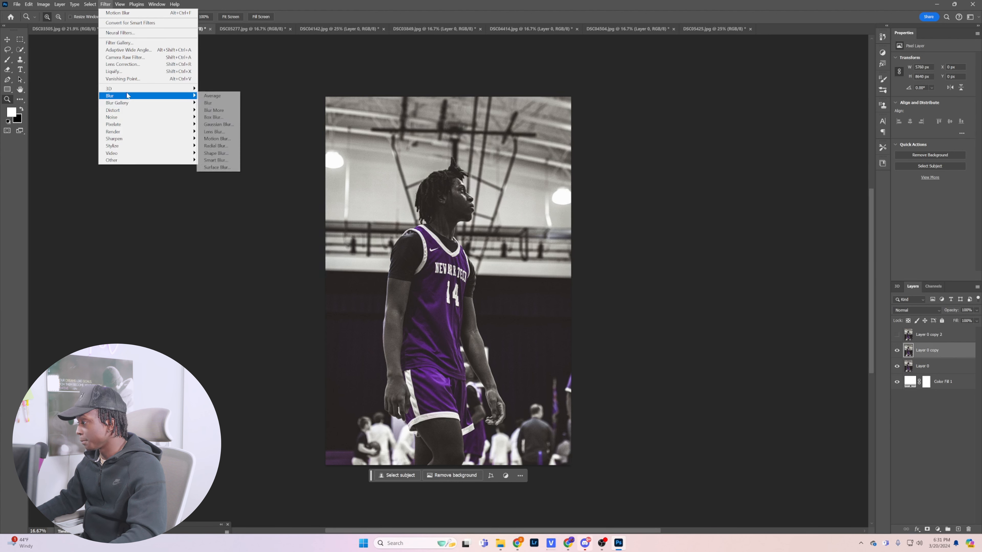
click(215, 138)
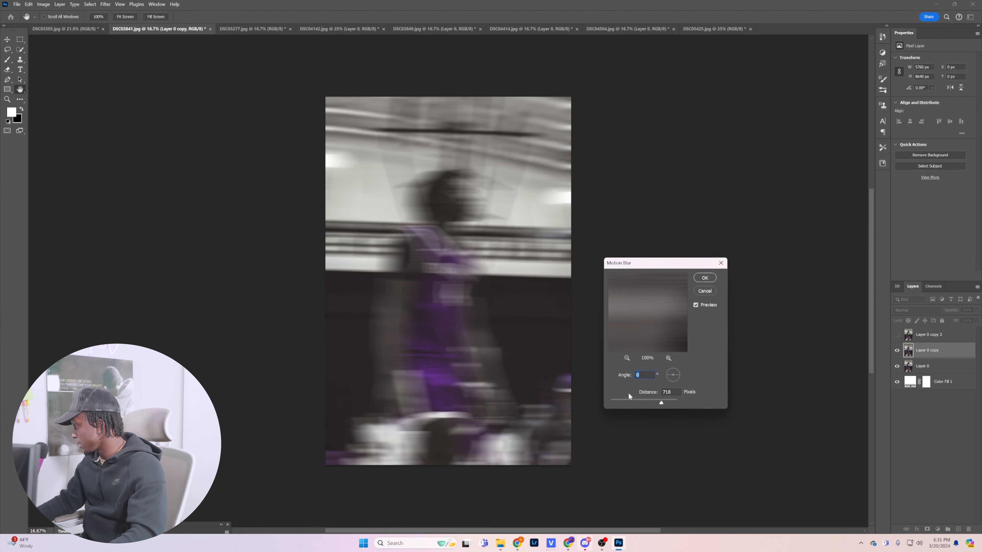
mouse_move(651, 399)
mouse_down()
mouse_move(662, 401)
mouse_move(652, 402)
mouse_up()
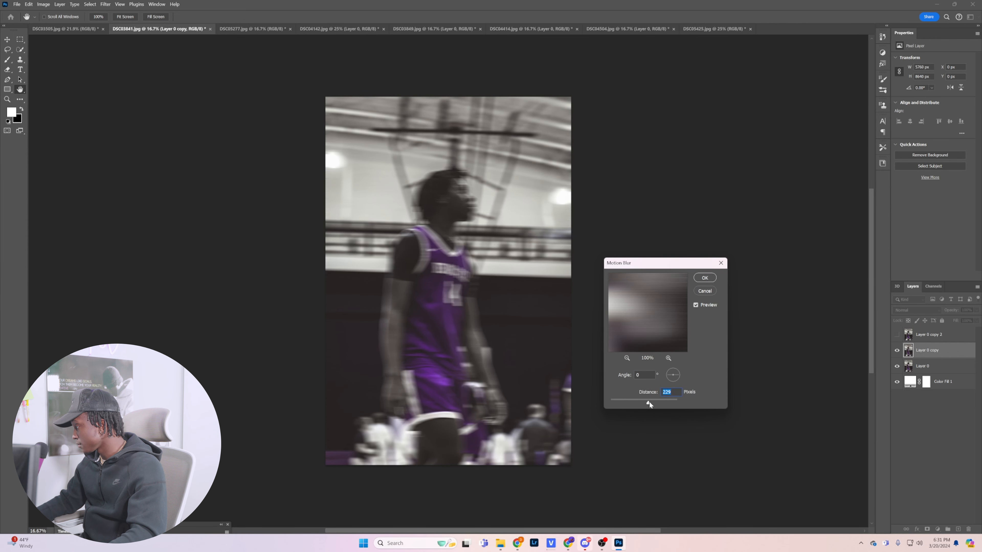
drag(655, 402, 656, 403)
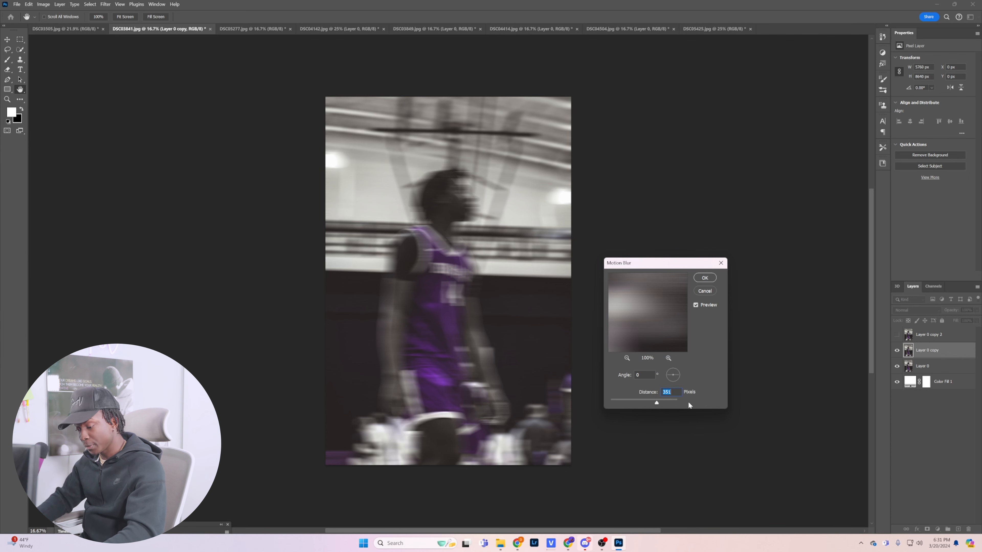
key(Return)
Step: Add a layer mask to Layer 0 copy and brush black over player 14's face, jersey front and forward arm down to the hand
key(z)
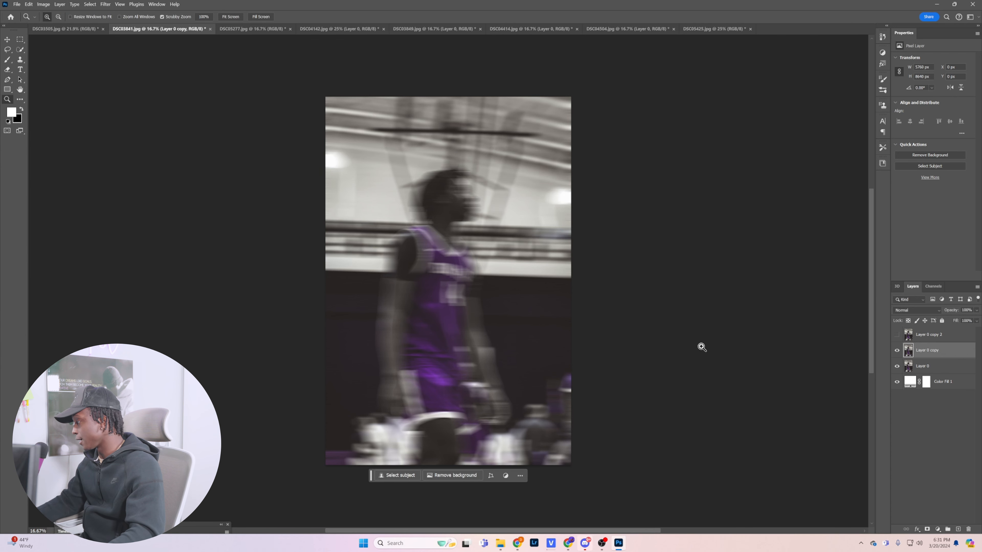
click(927, 531)
click(7, 59)
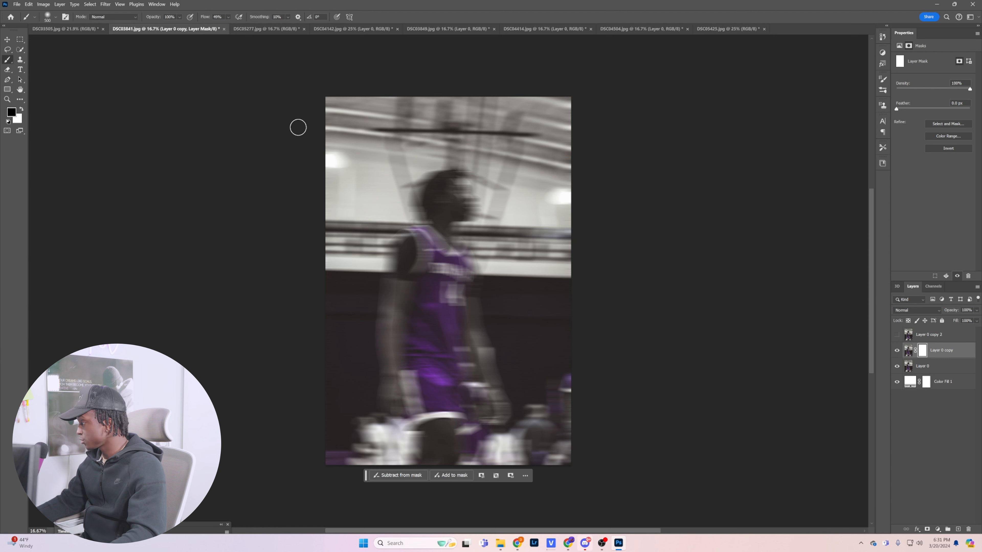
mouse_move(459, 190)
mouse_down()
mouse_move(468, 214)
mouse_move(452, 239)
mouse_move(462, 304)
mouse_move(465, 257)
mouse_move(496, 409)
mouse_move(467, 432)
mouse_move(465, 463)
mouse_move(477, 441)
mouse_move(523, 413)
mouse_move(487, 377)
mouse_move(484, 410)
mouse_up()
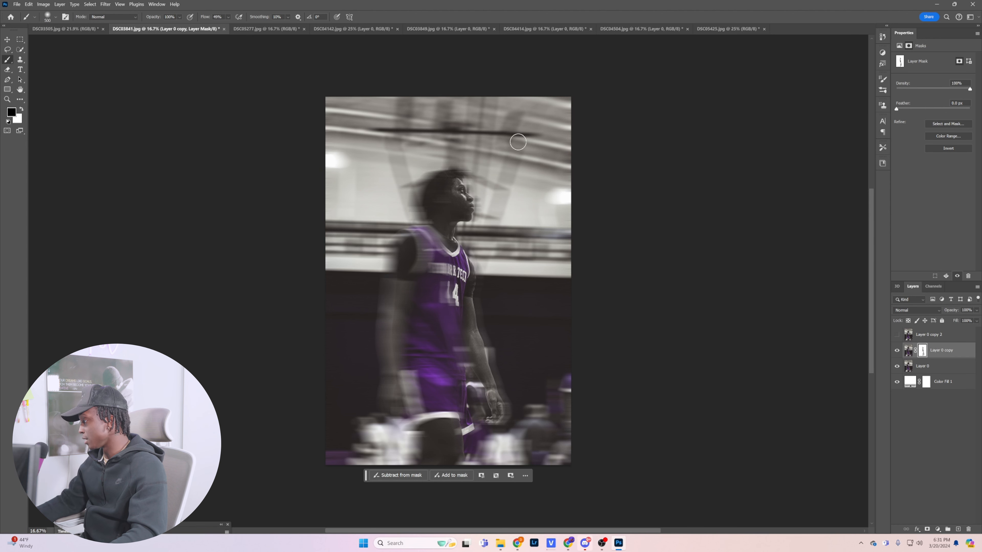
click(454, 159)
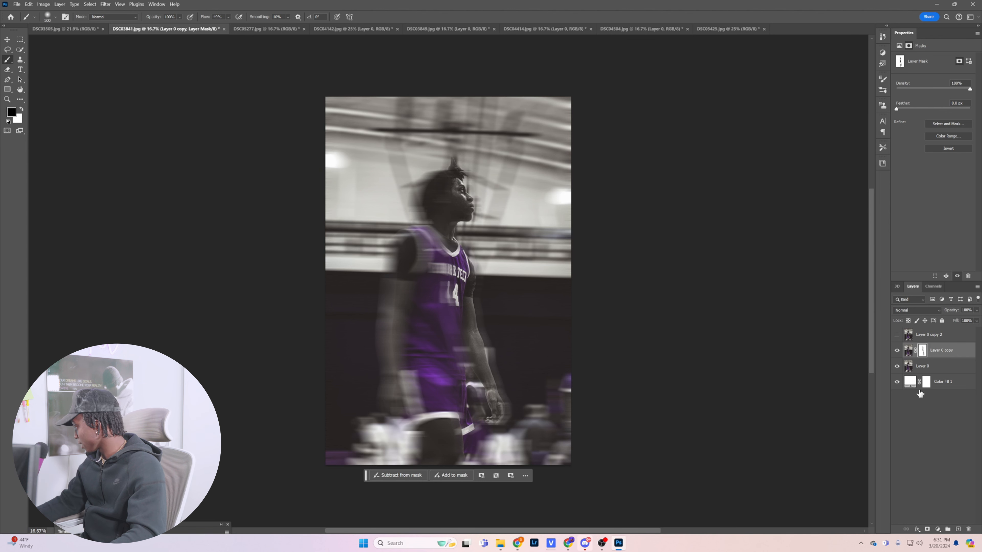
Step: Show Layer 0 copy 2 and apply Motion Blur to it with an angle of 0° and a distance of 870 pixels
click(951, 340)
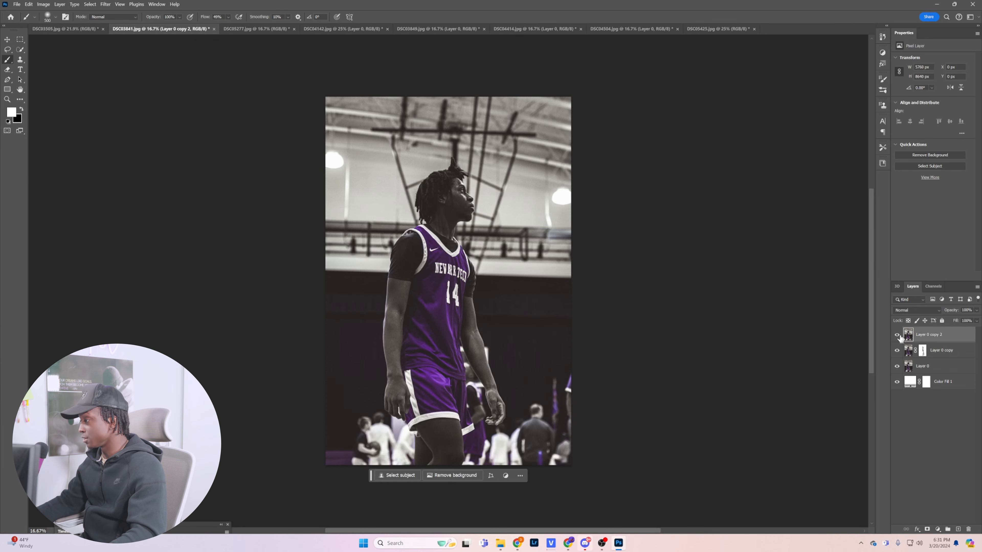
click(109, 5)
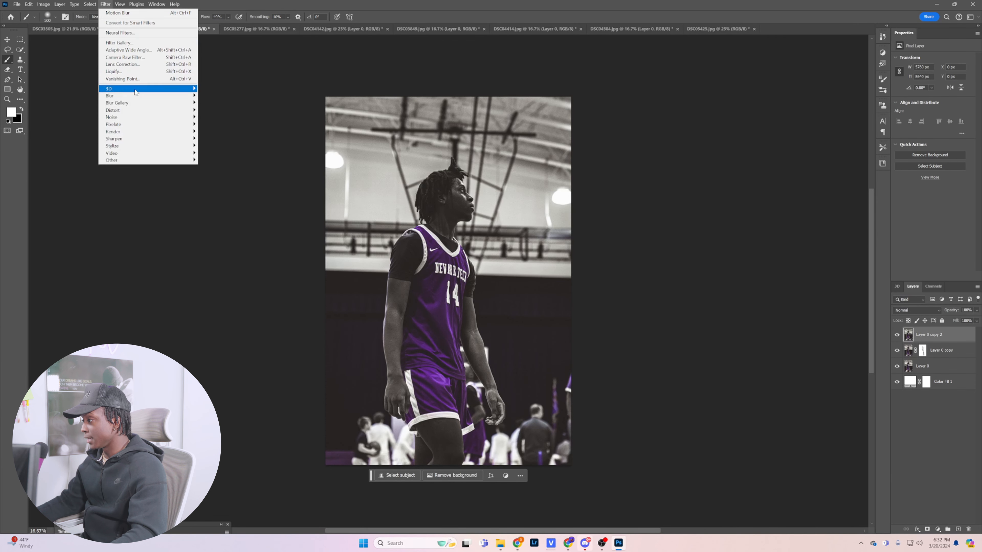
mouse_move(147, 98)
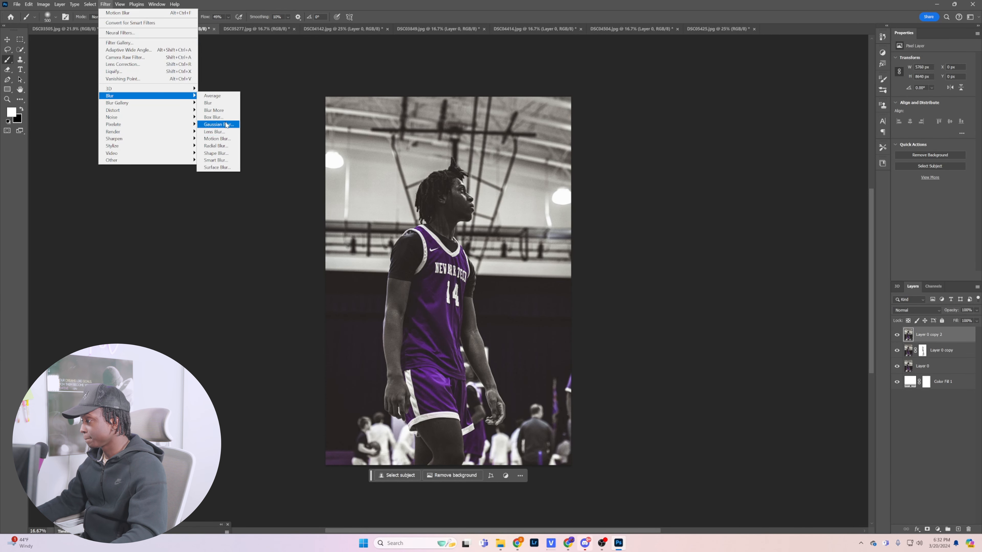
click(217, 139)
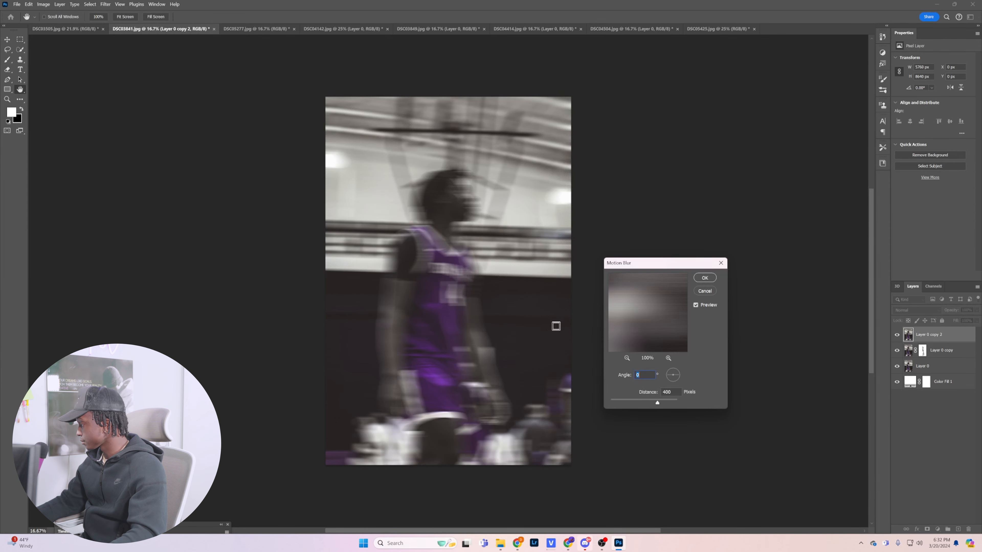
drag(659, 403, 663, 404)
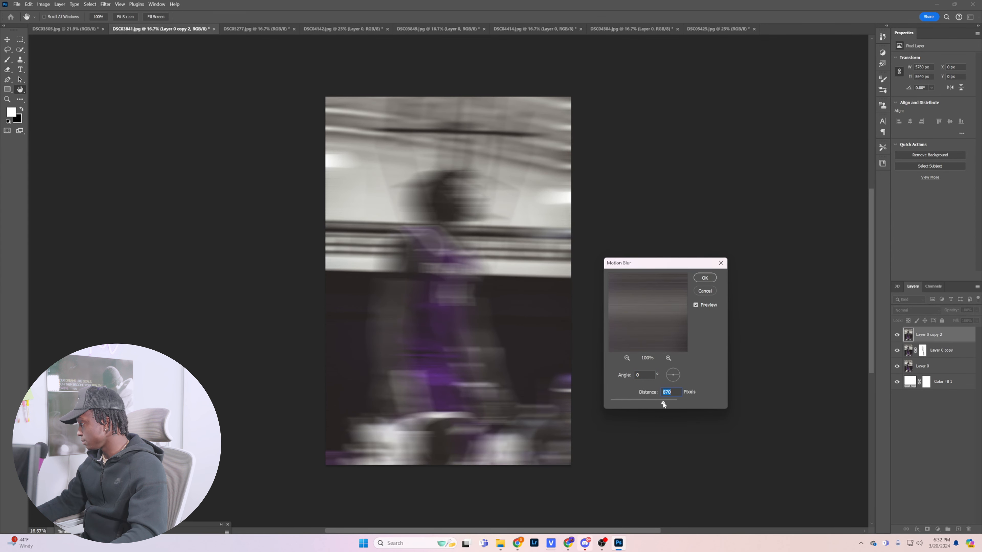
click(704, 279)
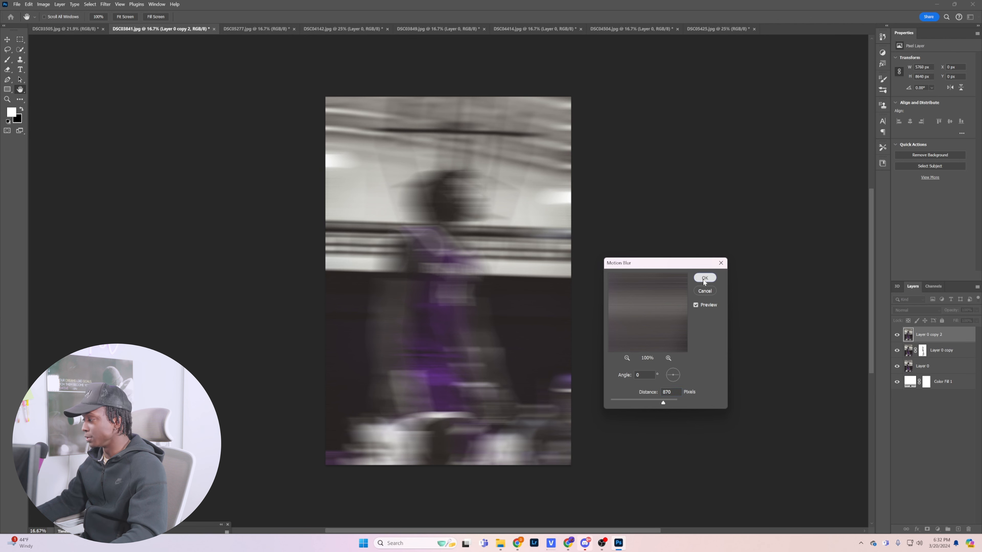
Step: Mask Layer 0 copy 2 and brush black over player 14's face, jersey front, forward arm, hand and the hair above the forehead
click(926, 529)
key(x)
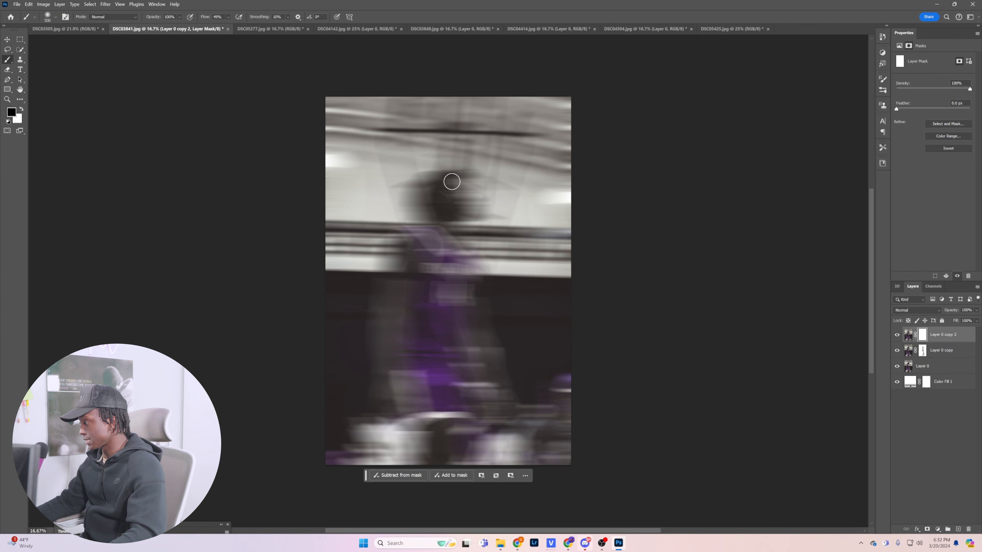
mouse_move(452, 176)
mouse_down()
mouse_move(460, 209)
mouse_move(460, 183)
mouse_move(469, 223)
mouse_move(463, 251)
mouse_move(455, 216)
mouse_move(455, 304)
mouse_move(466, 259)
mouse_move(476, 371)
mouse_move(477, 340)
mouse_move(492, 411)
mouse_move(467, 367)
mouse_move(473, 414)
mouse_move(468, 449)
mouse_move(470, 399)
mouse_move(461, 457)
mouse_up()
drag(501, 398, 494, 419)
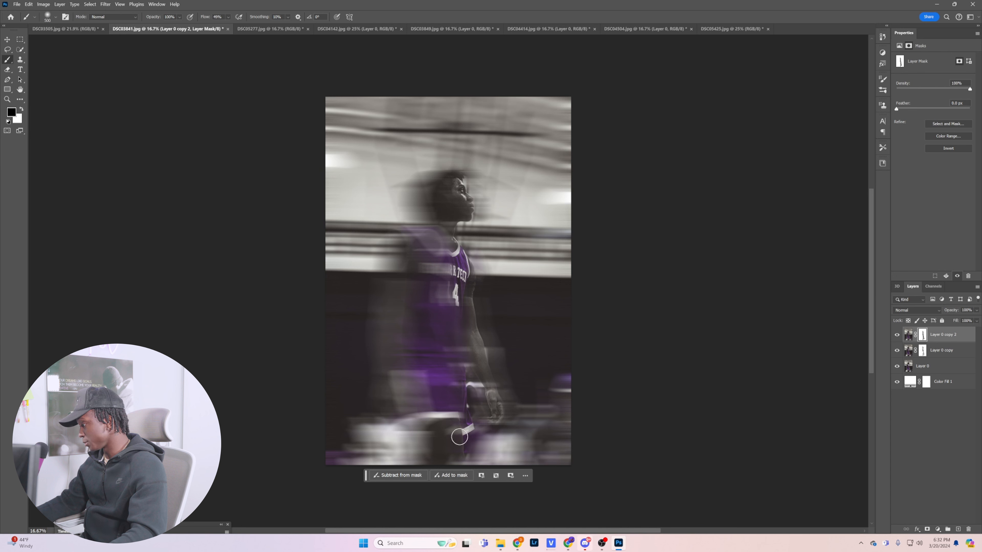
mouse_move(474, 222)
mouse_down()
mouse_move(457, 162)
mouse_move(462, 175)
mouse_up()
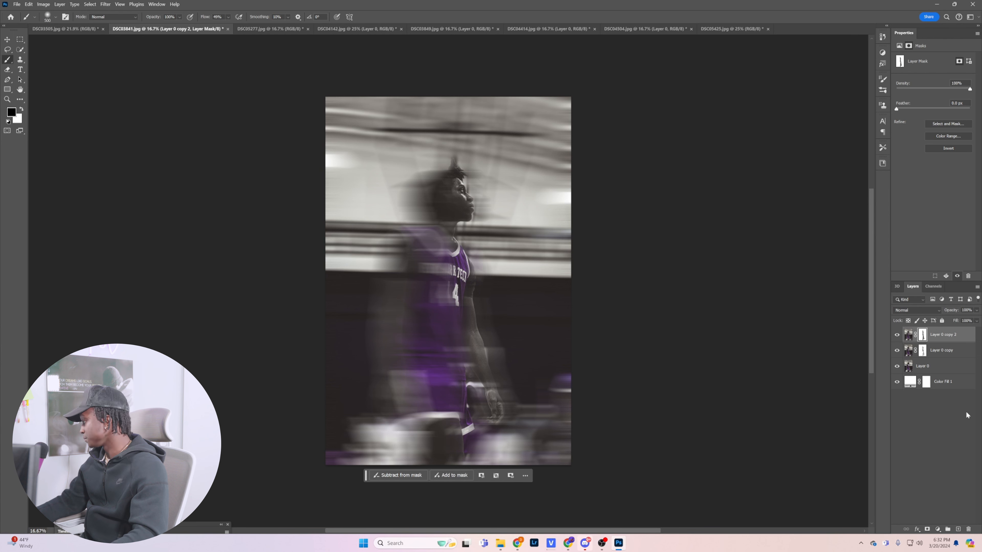
Step: Add a layer mask to Layer 0, brush black down player 14's back side from shoulder to leg, and switch to the Move tool
click(940, 366)
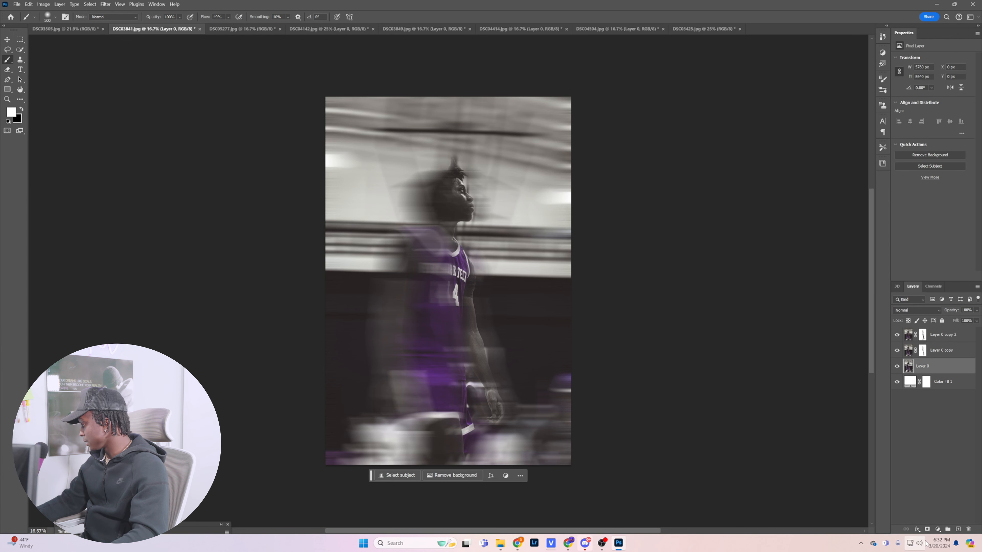
click(926, 529)
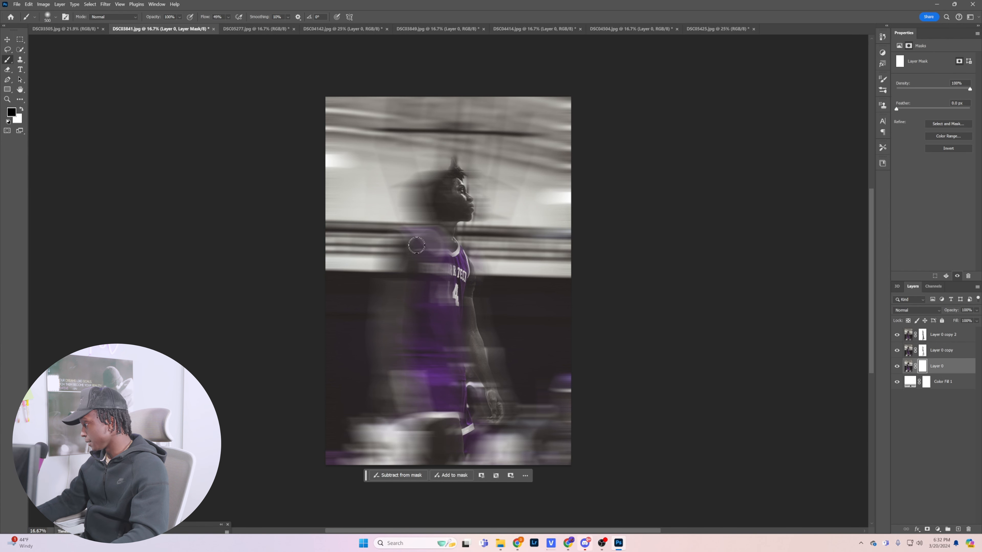
mouse_move(429, 224)
mouse_down()
mouse_move(401, 291)
mouse_move(399, 355)
mouse_move(447, 462)
mouse_up()
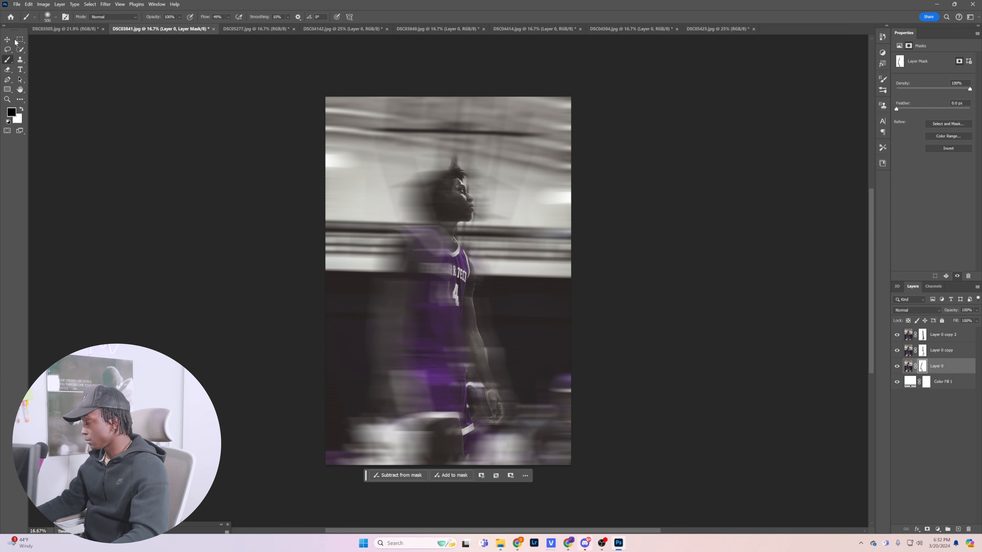
click(7, 39)
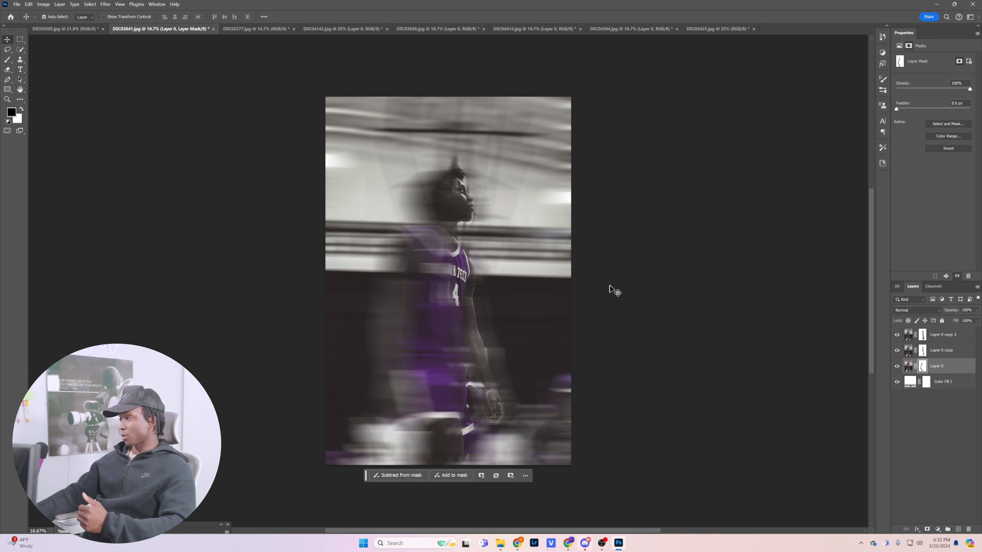
Step: Switch to the DSC05277.jpg document and duplicate its Layer 0 twice
click(88, 29)
click(134, 28)
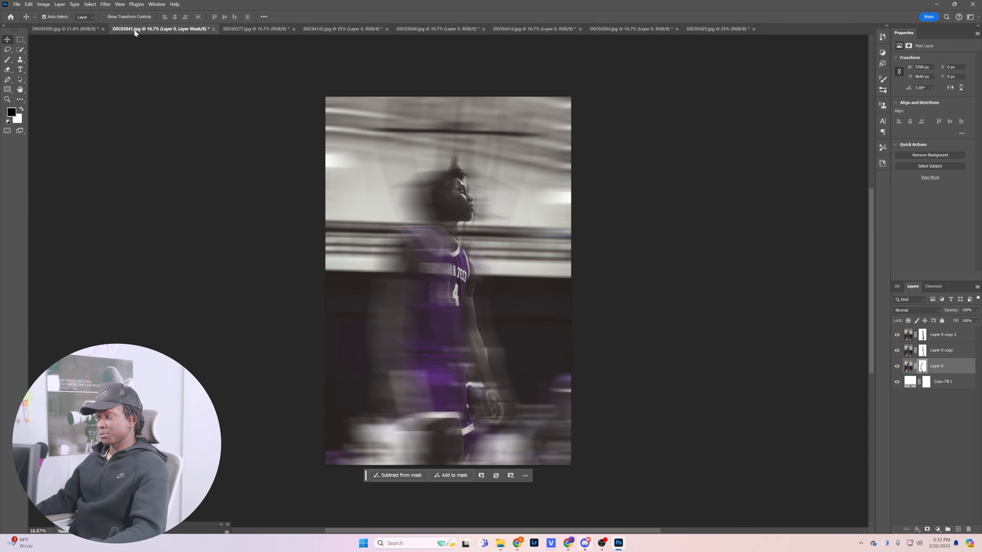
click(242, 29)
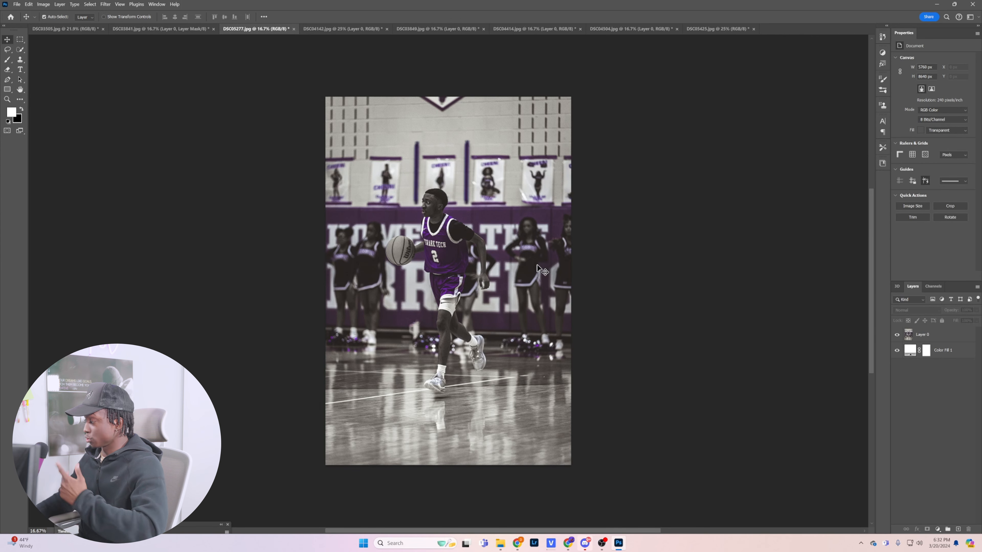
click(954, 338)
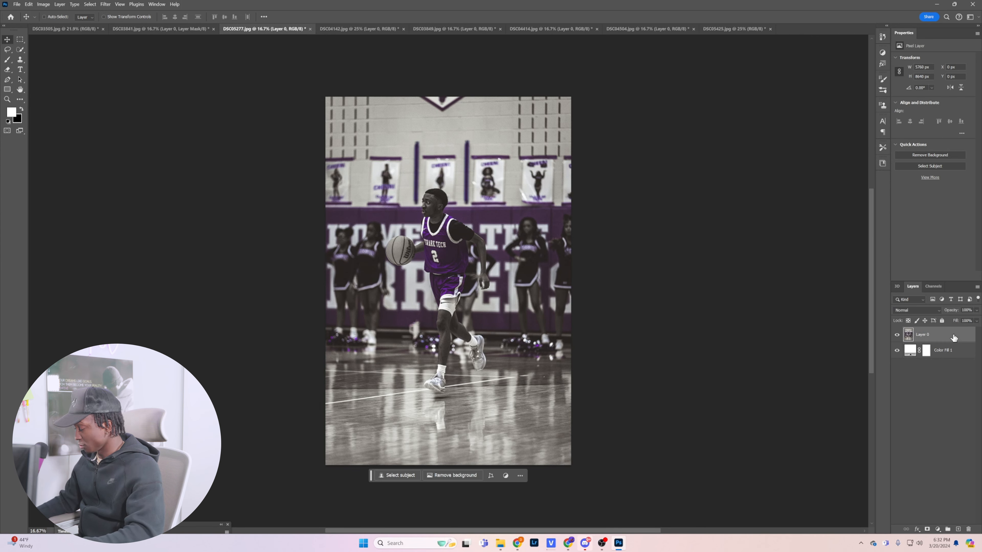
key(ctrl+j)
key(ctrl+j)
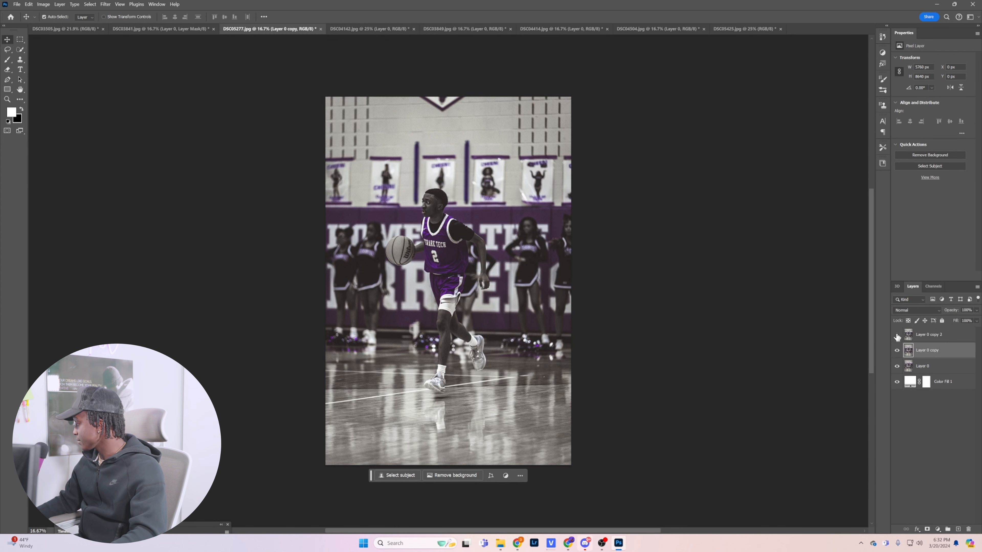
Step: With Layer 0 copy 2 hidden, apply Motion Blur to Layer 0 copy with an angle of 0° and a distance of 687 pixels
key(ctrl+alt+f)
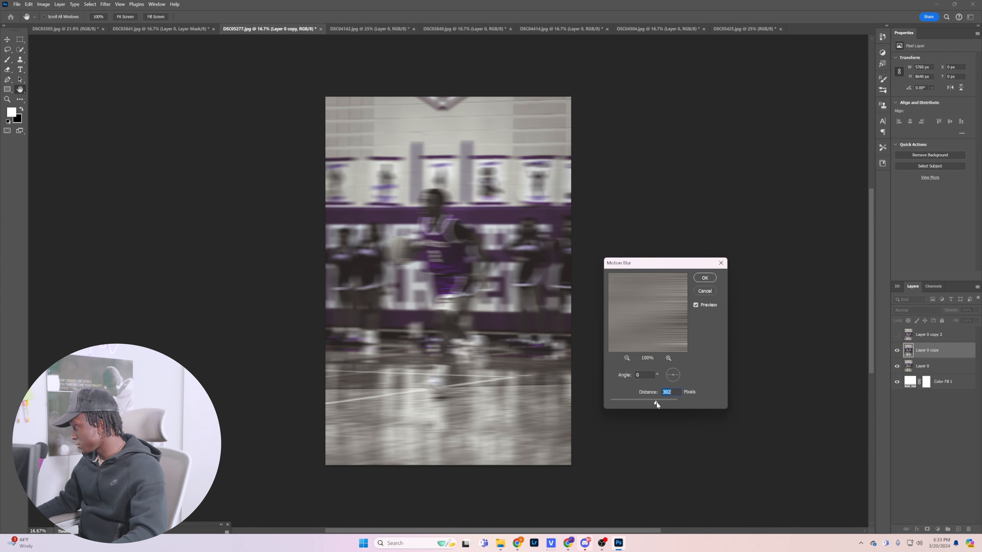
drag(655, 403, 657, 403)
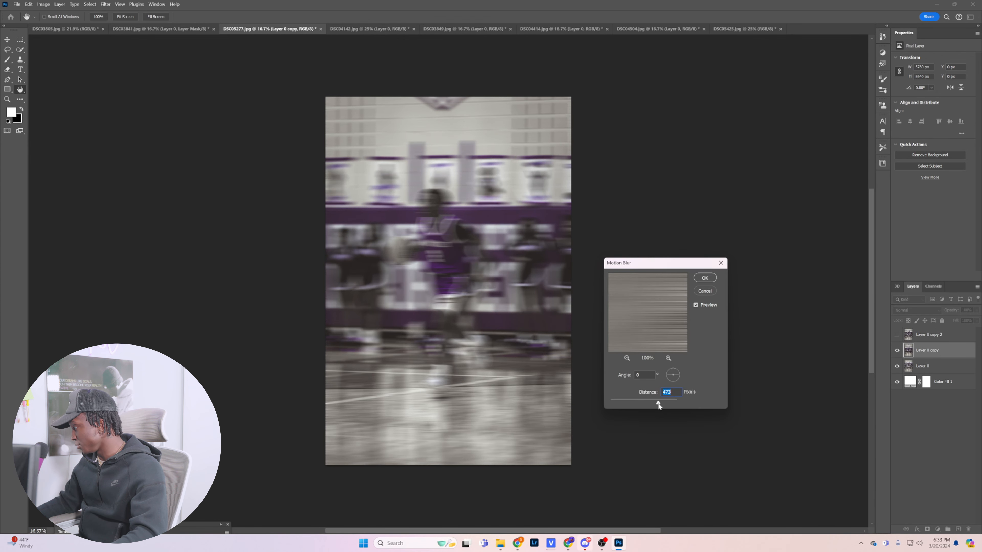
drag(657, 403, 656, 403)
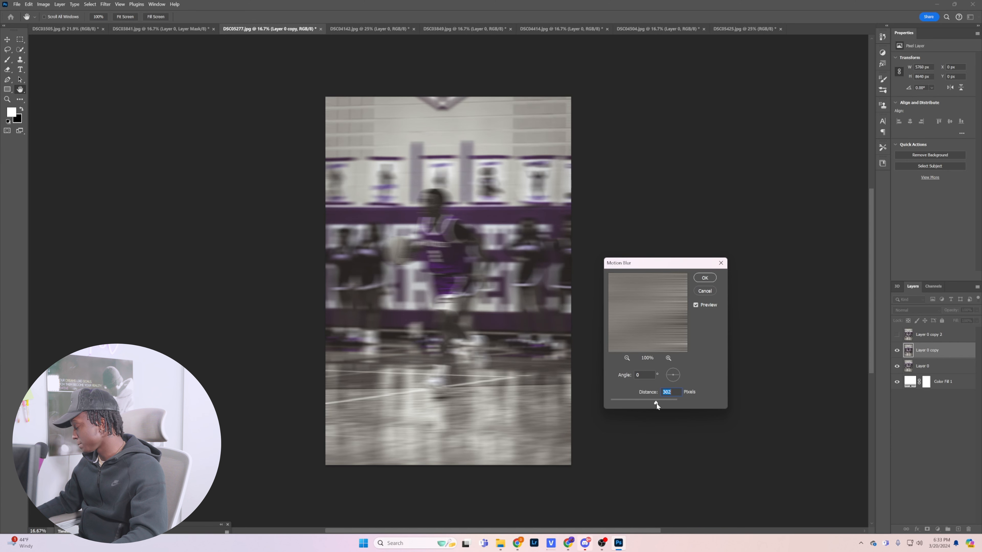
click(704, 278)
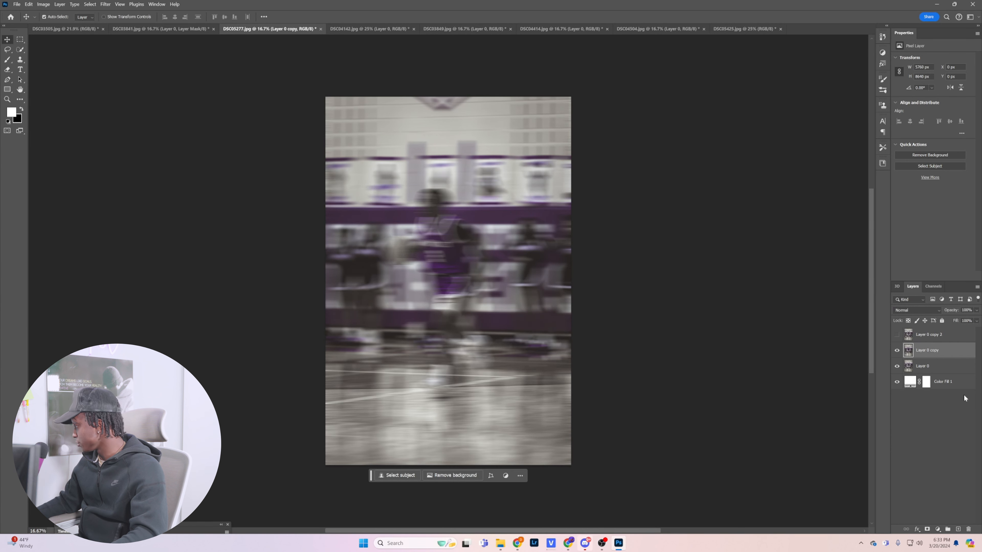
Step: Add a layer mask to Layer 0 copy and brush black over player 2's face, jersey front, ball, front leg and shoe
click(927, 528)
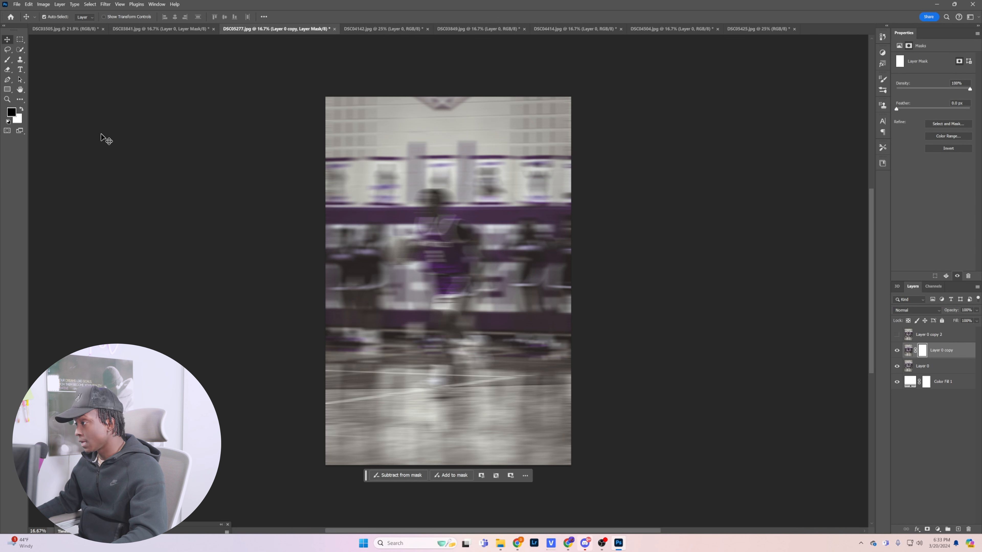
click(13, 62)
mouse_move(436, 190)
mouse_down()
mouse_move(428, 231)
mouse_move(447, 378)
mouse_up()
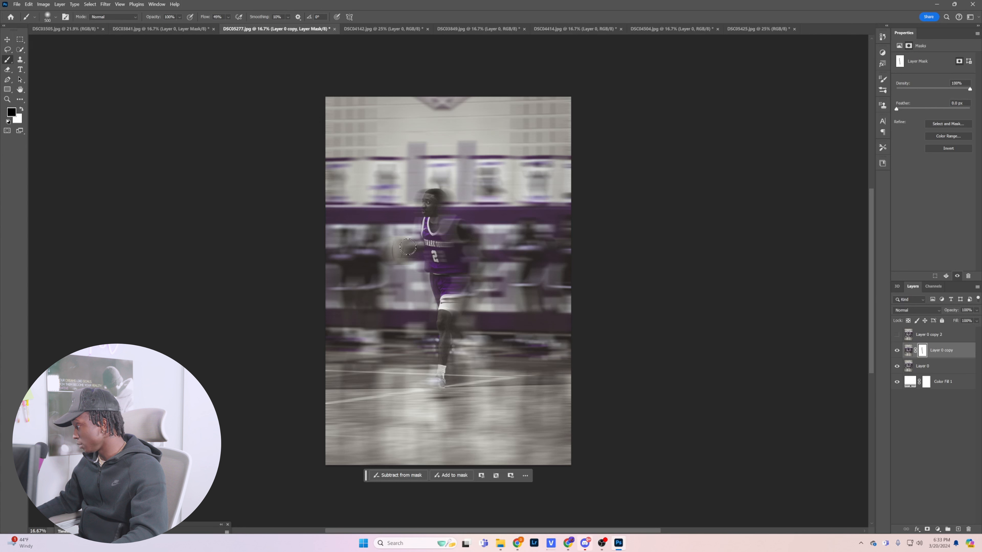
drag(408, 246, 410, 241)
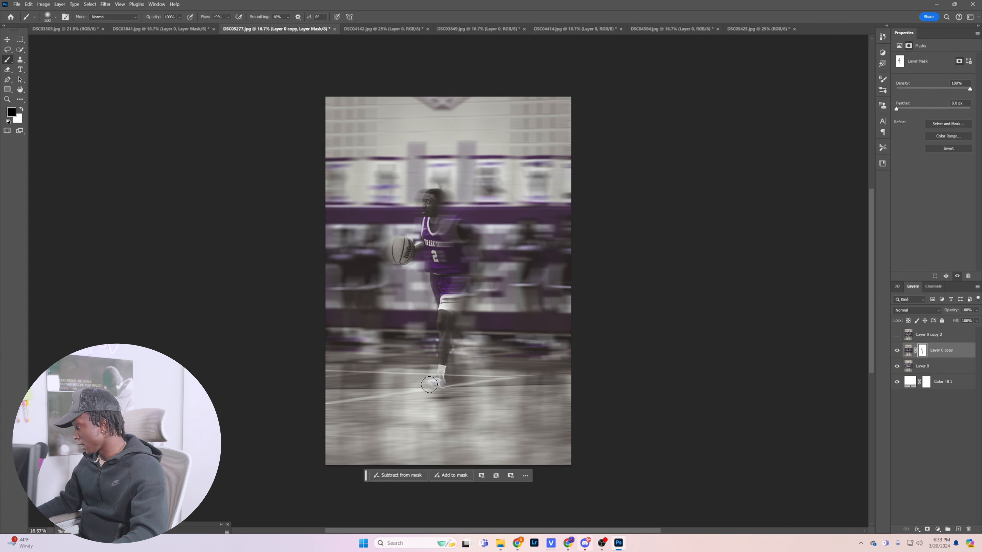
drag(444, 316, 448, 284)
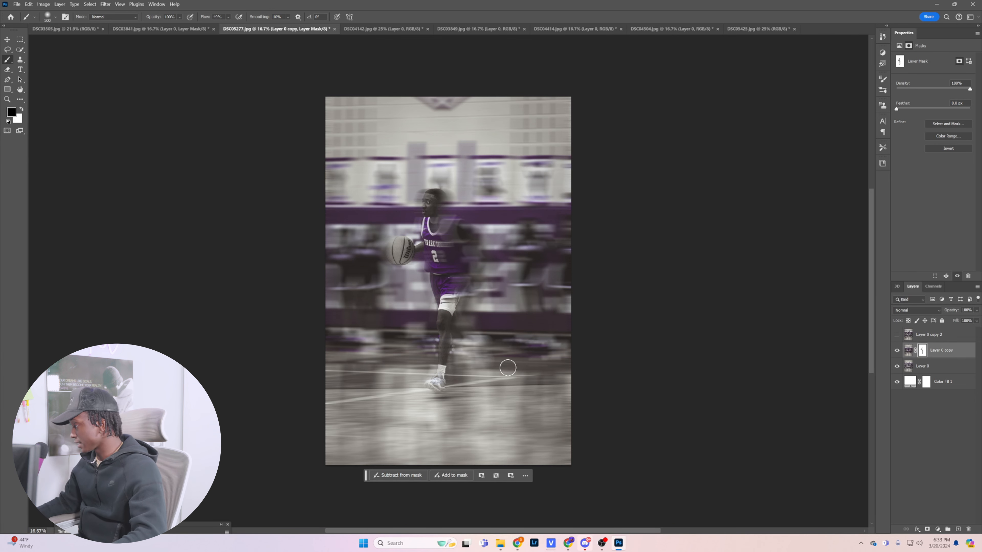
drag(429, 249, 438, 294)
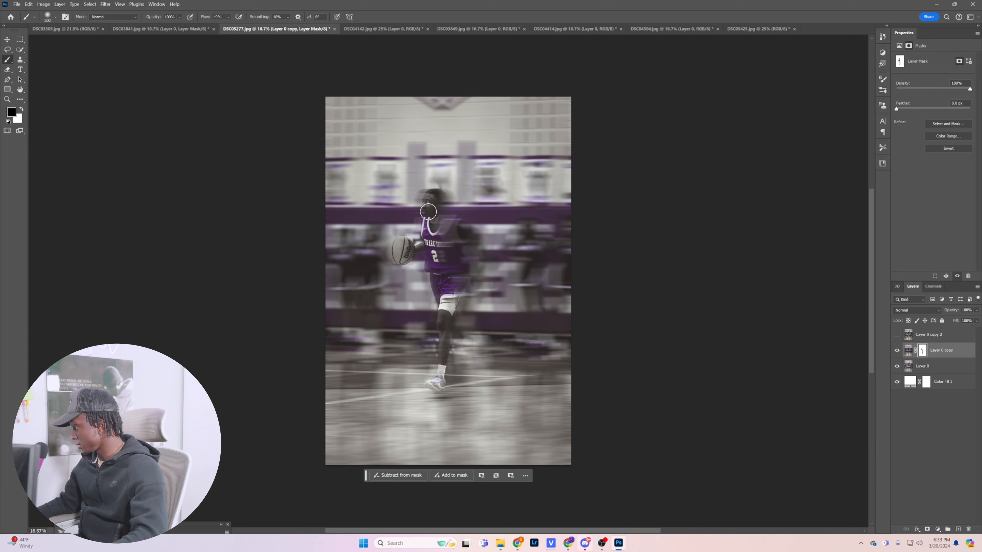
click(432, 198)
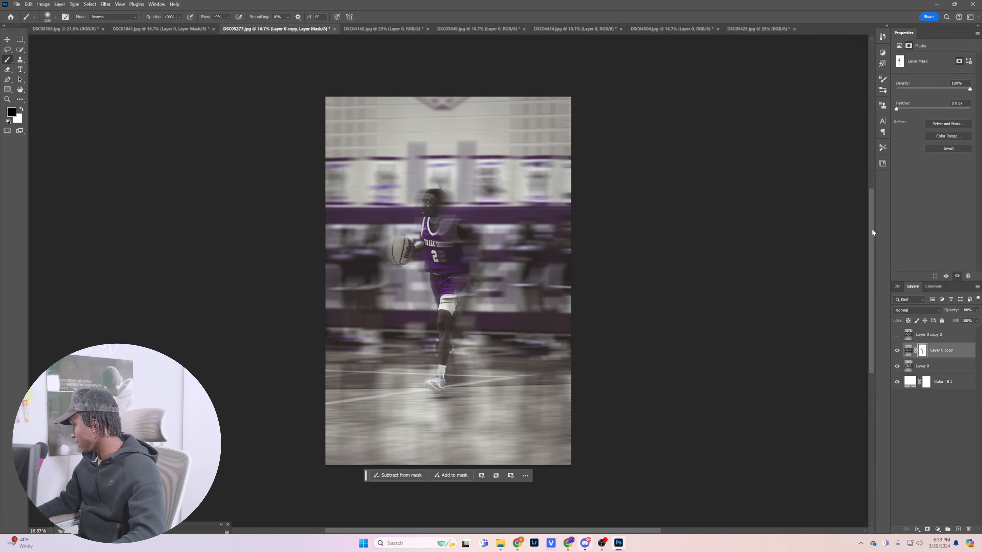
Step: Show Layer 0 copy 2 and apply Motion Blur to it with an angle of 0° and a distance of 748 pixels
click(898, 334)
click(957, 336)
key(x)
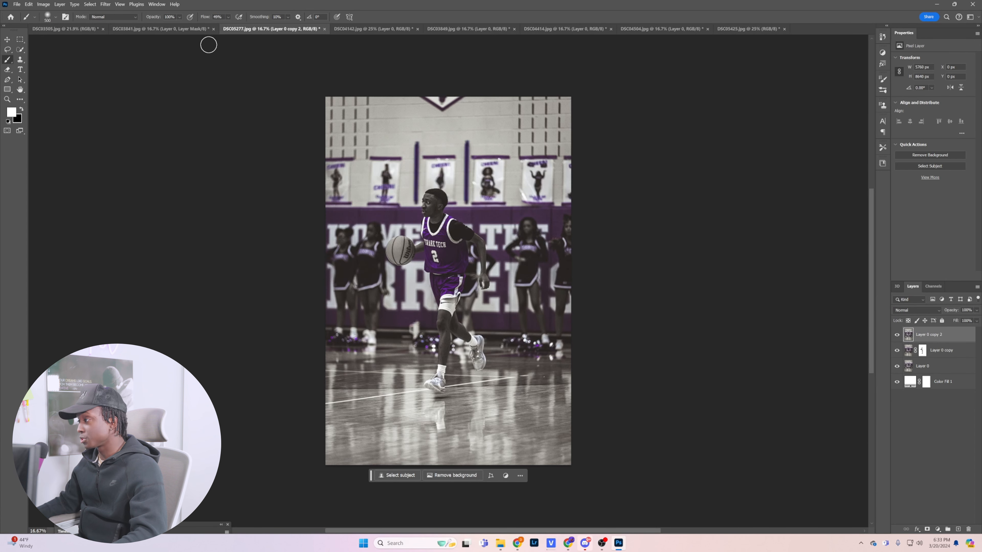
click(105, 4)
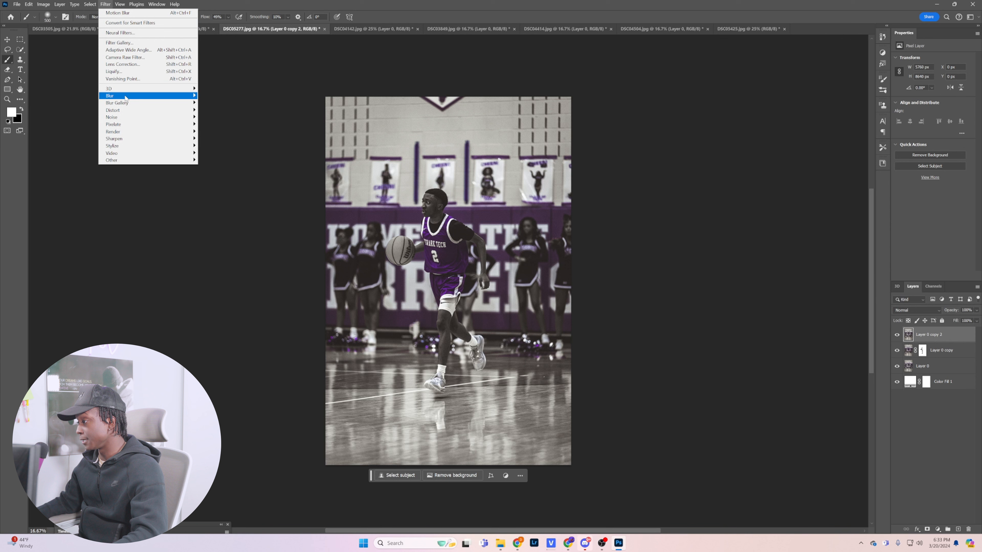
mouse_move(147, 96)
click(227, 141)
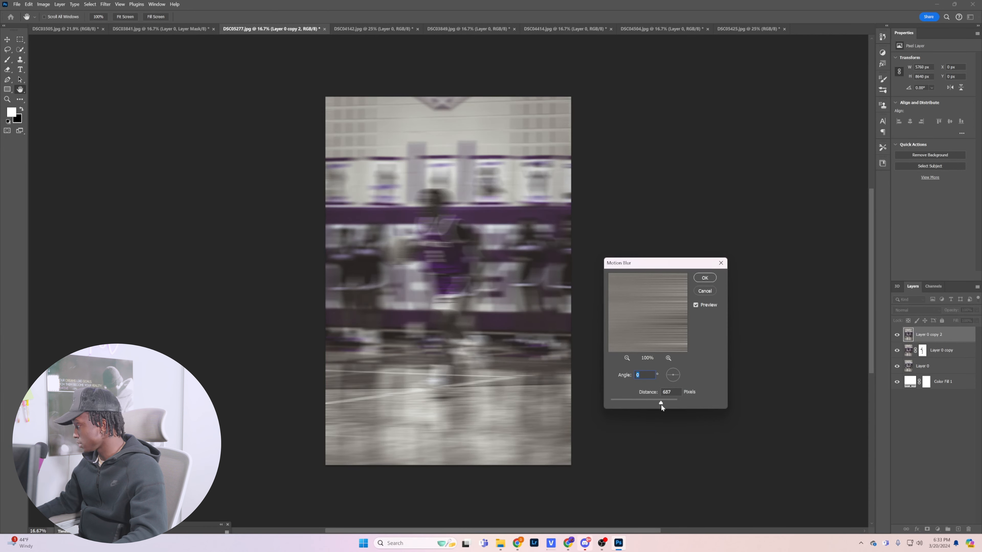
drag(660, 405, 662, 404)
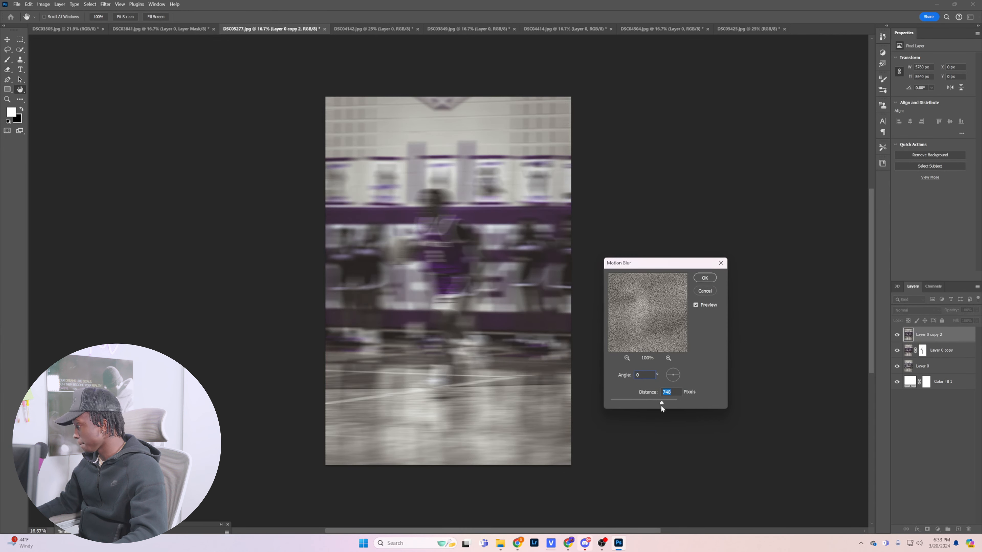
click(704, 278)
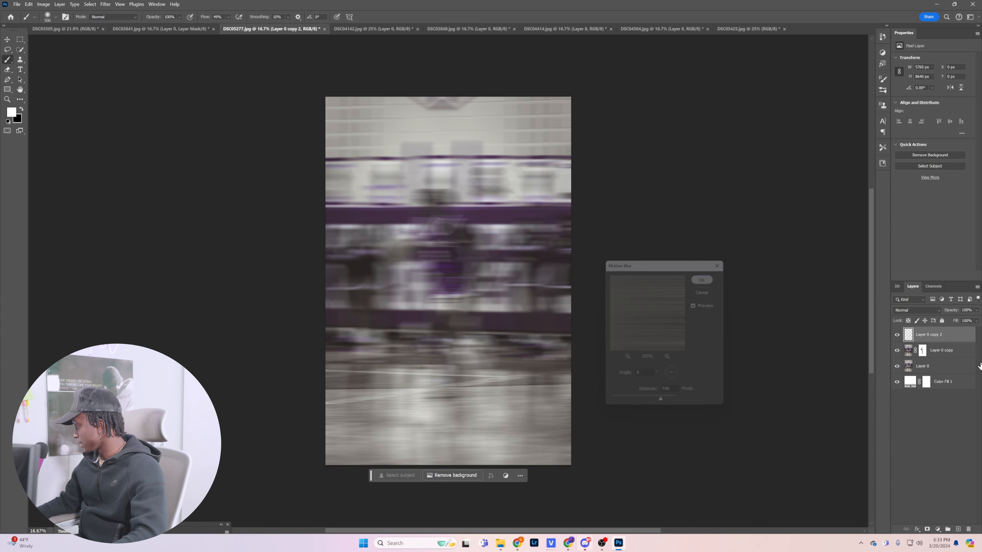
Step: Mask Layer 0 copy 2 and brush black over player 2's face, jersey front, ball, standing leg and shoe
key(b)
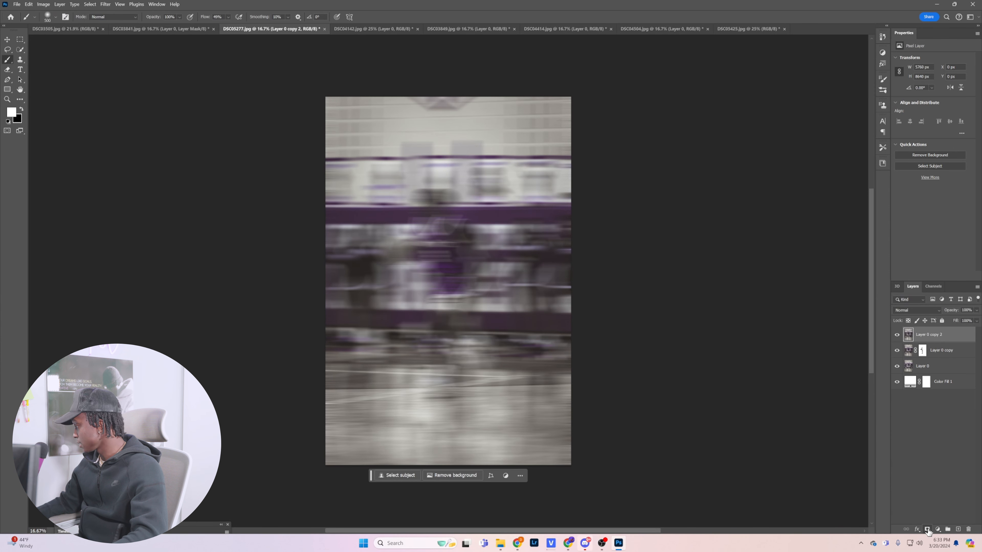
click(928, 531)
key(x)
mouse_move(432, 195)
mouse_down()
mouse_move(432, 250)
mouse_move(433, 192)
mouse_move(425, 221)
mouse_move(436, 190)
mouse_move(432, 271)
mouse_move(414, 248)
mouse_move(397, 252)
mouse_move(416, 239)
mouse_move(392, 253)
mouse_move(407, 248)
mouse_move(437, 281)
mouse_move(442, 384)
mouse_up()
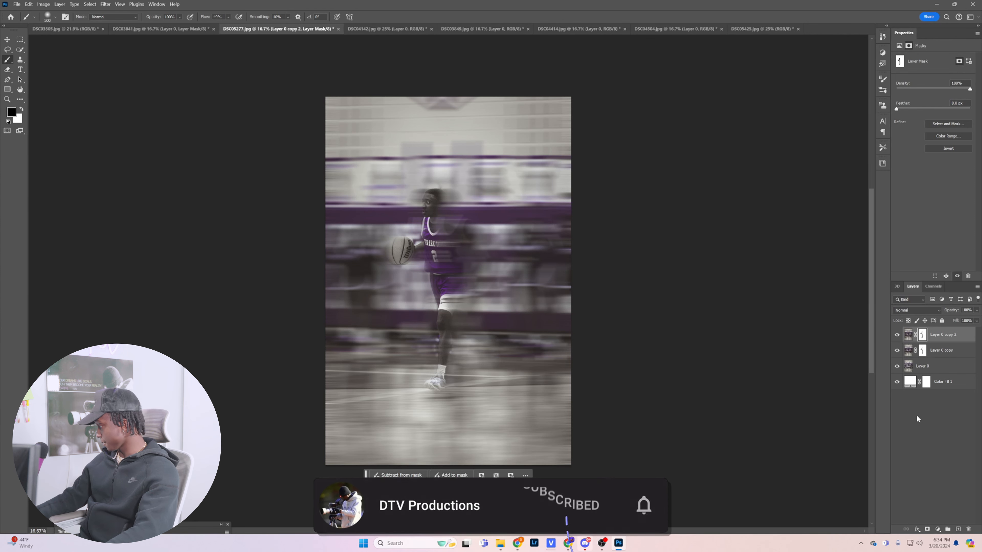
Step: Add a layer mask to Layer 0, brush black down player 2's back side from shoulder to thigh, and switch to the Move tool
click(928, 366)
key(x)
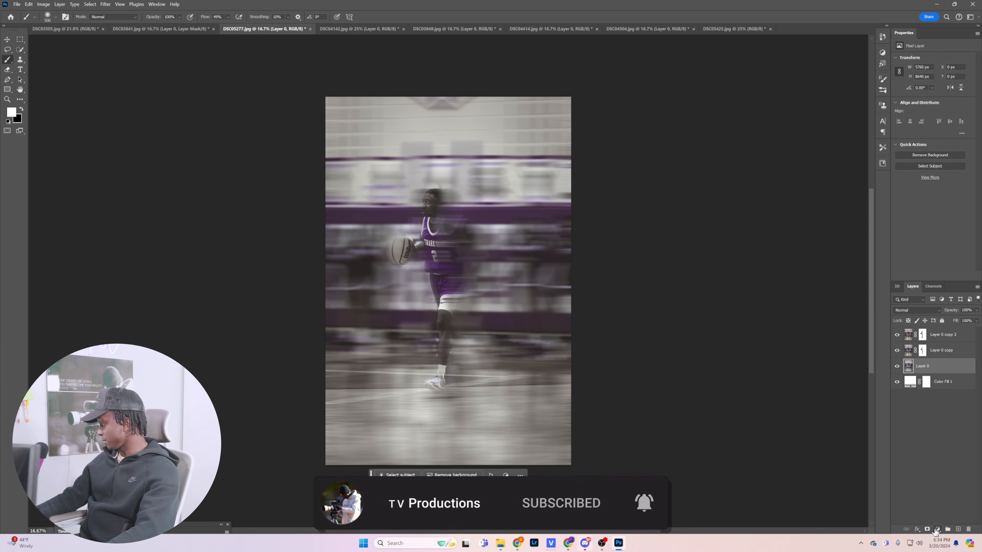
click(927, 530)
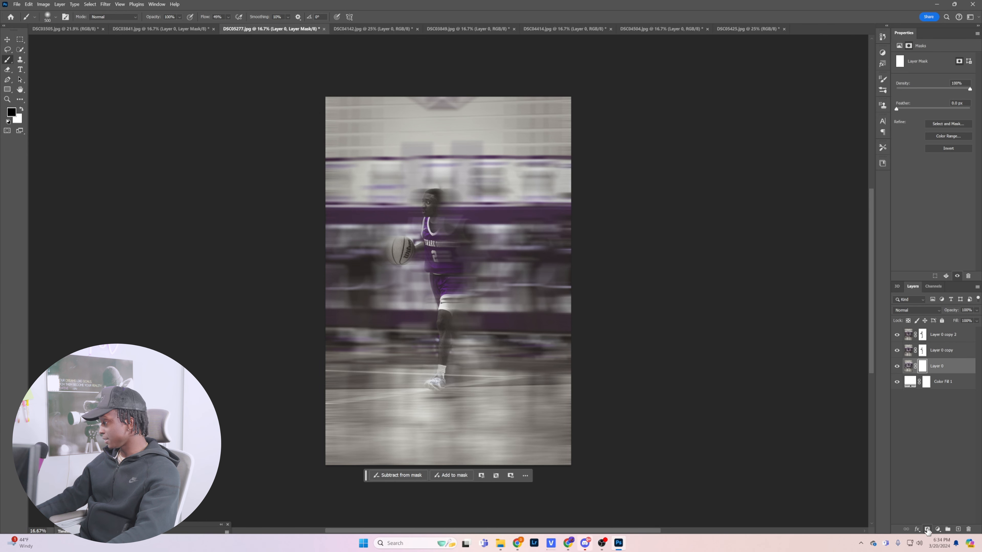
mouse_move(457, 205)
mouse_down()
mouse_move(450, 193)
mouse_move(467, 322)
mouse_up()
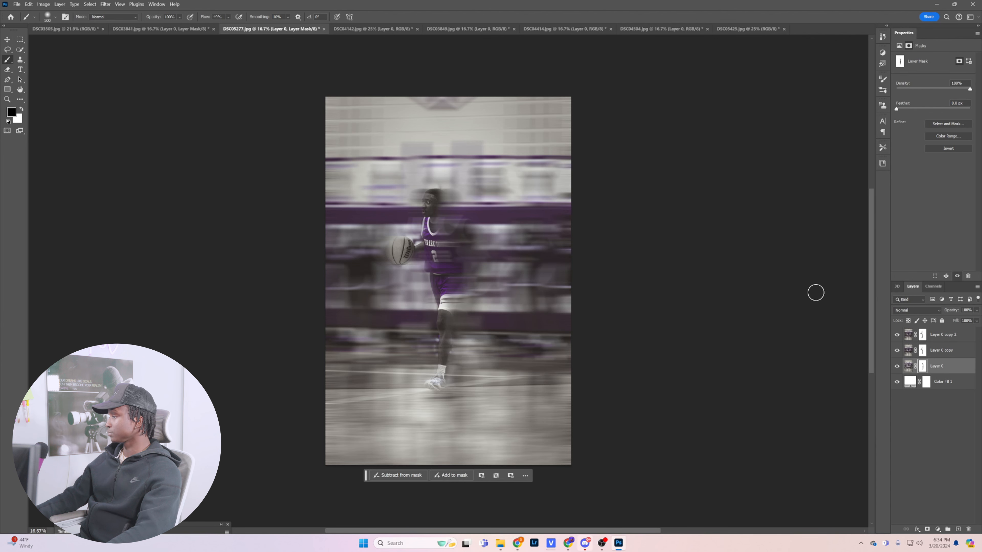
key(v)
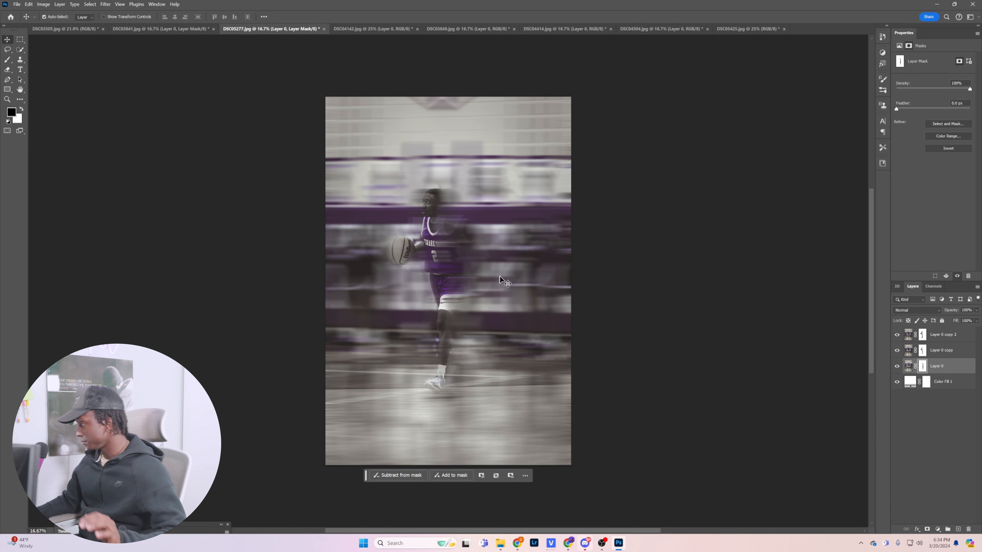
Step: Examine player 2's face, jersey and ball up close, and return to a view of the whole photo
scroll(469, 280, up, 2)
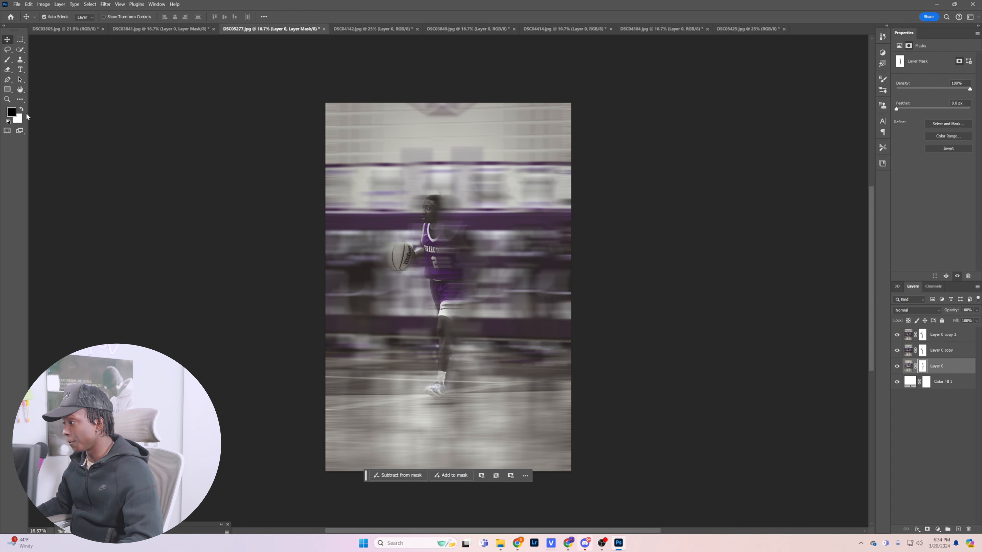
key(z)
click(447, 234)
click(447, 234)
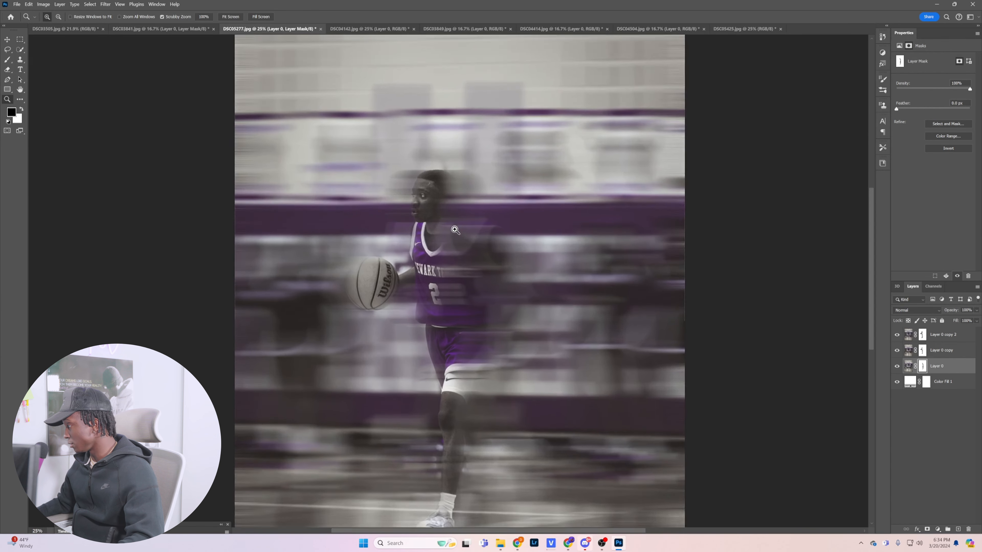
click(451, 235)
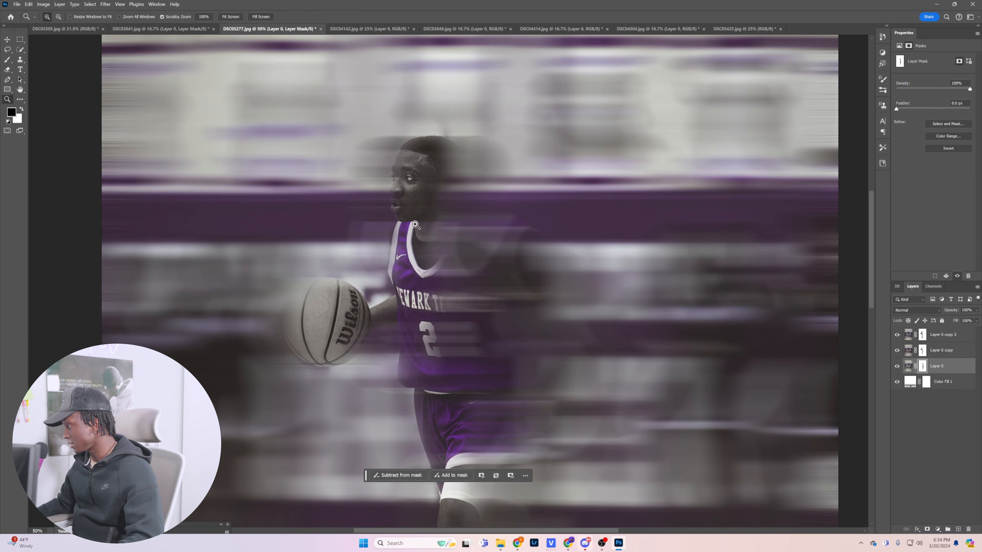
right_click(415, 225)
click(440, 221)
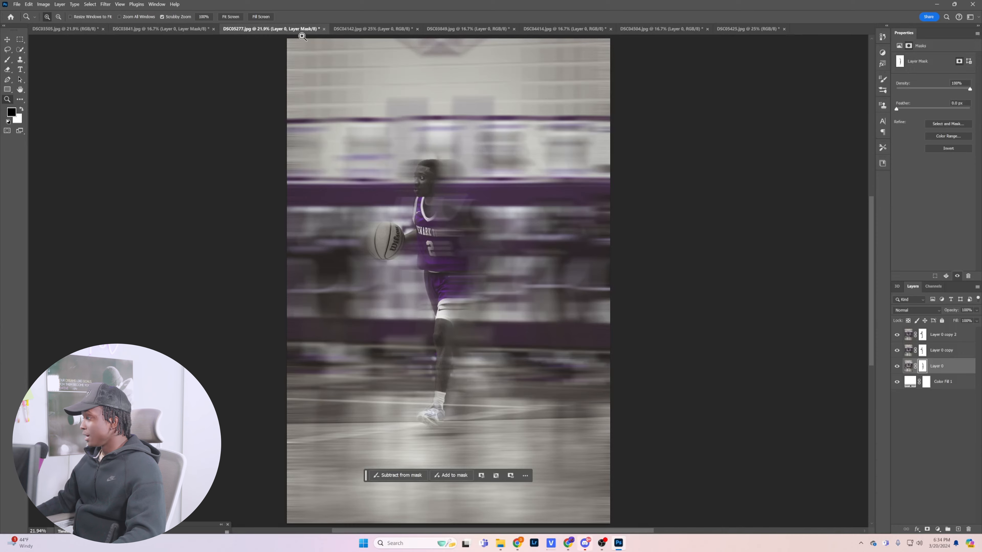
Step: Switch to the DSC04142.jpg document and duplicate its Layer 0 twice
key(ctrl+Tab)
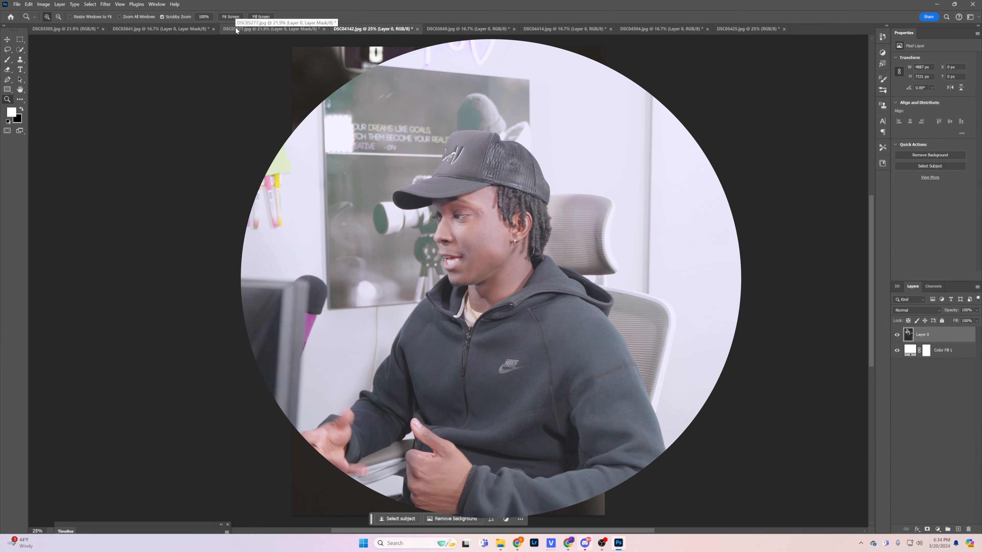
click(236, 29)
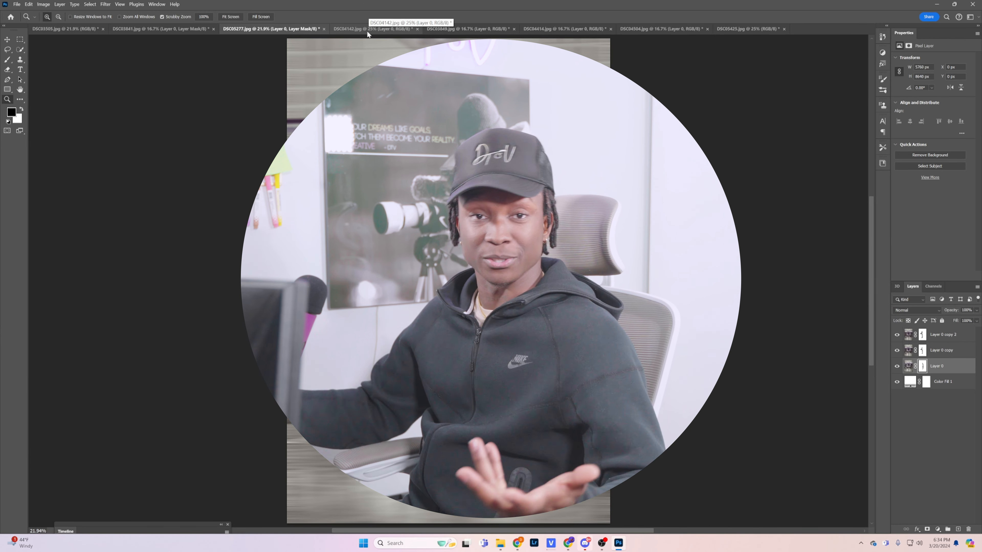
click(366, 30)
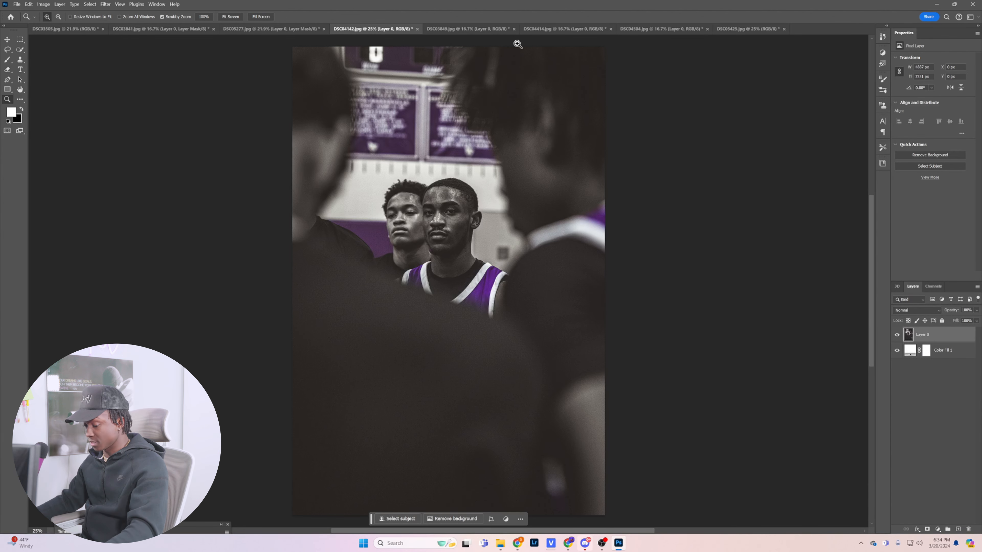
key(ctrl+j)
key(ctrl+j)
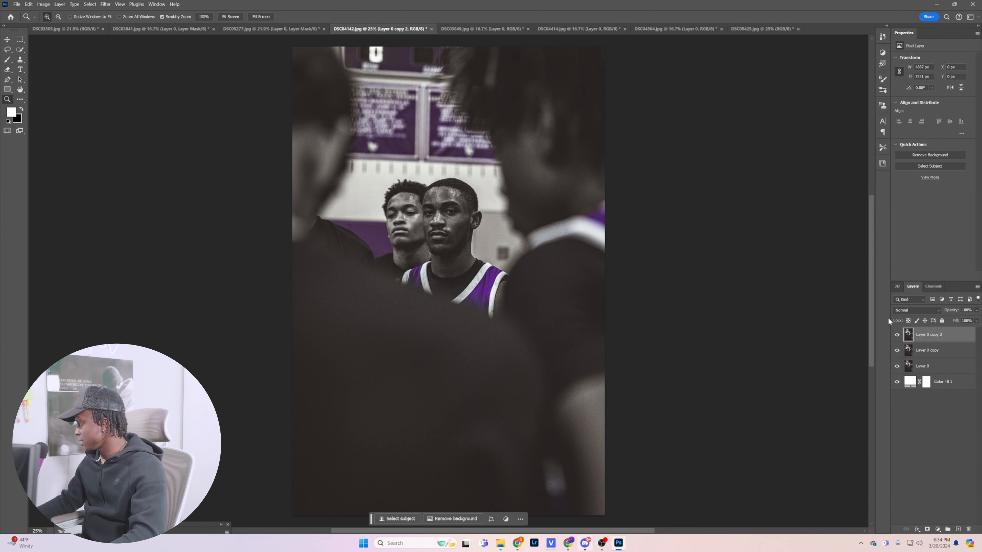
Step: Hide Layer 0 copy 2 and apply Motion Blur to Layer 0 copy in the photo of the two players framed by teammates
click(896, 336)
click(950, 352)
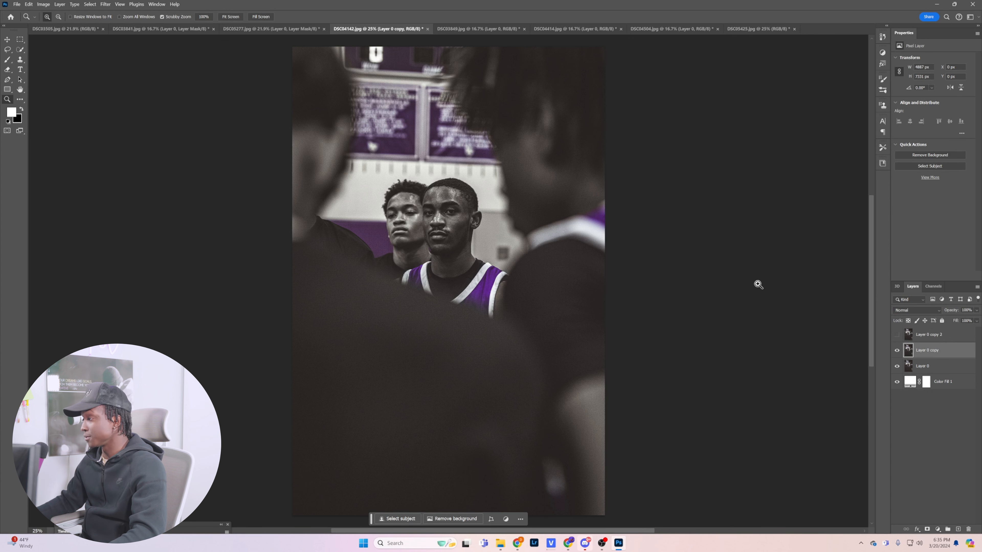
key(ctrl+alt+f)
click(706, 278)
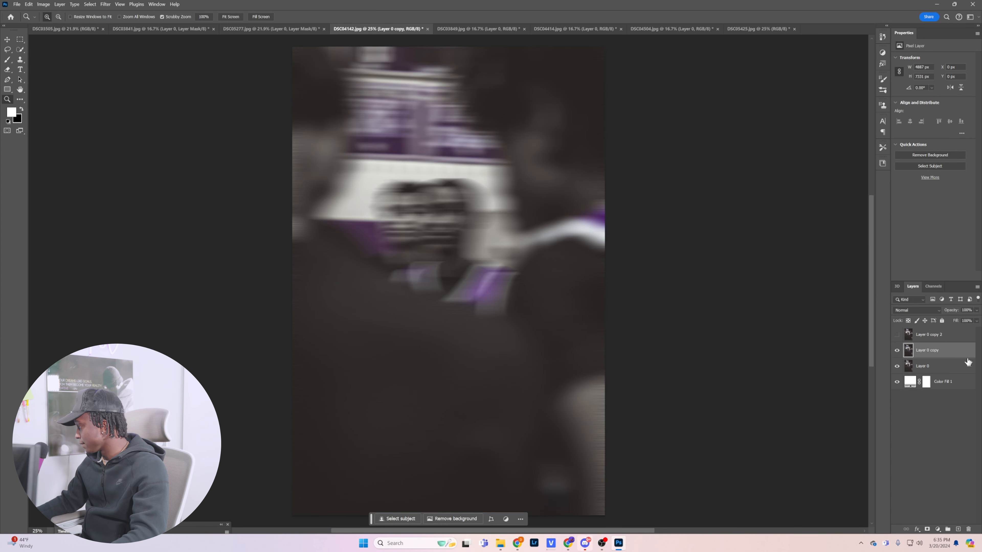
Step: Add a layer mask to Layer 0 copy and brush black over the head of the right-hand player between the teammates
click(927, 529)
click(8, 61)
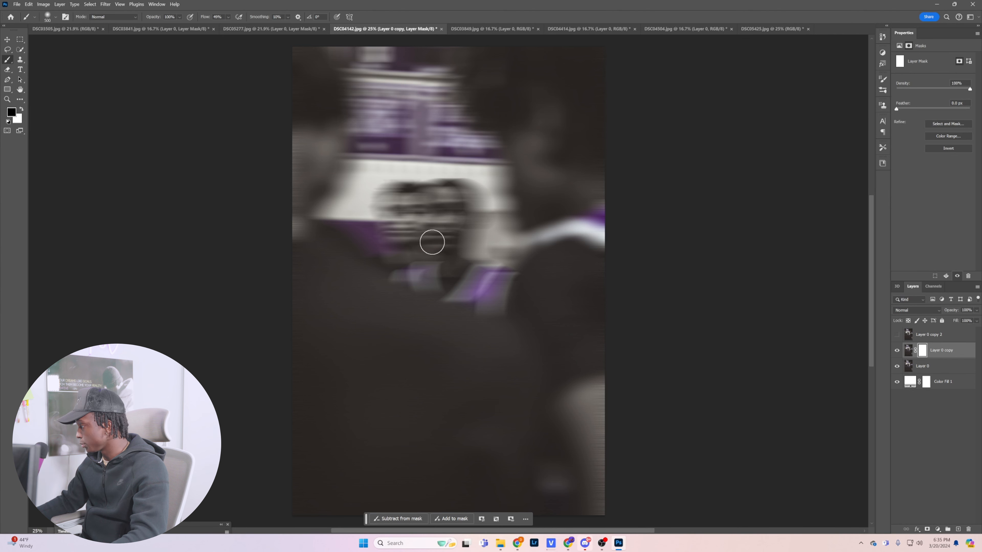
mouse_move(450, 208)
mouse_down()
mouse_move(439, 254)
mouse_move(440, 196)
mouse_move(440, 281)
mouse_move(466, 309)
mouse_move(464, 283)
mouse_move(437, 286)
mouse_move(446, 303)
mouse_move(432, 207)
mouse_move(440, 182)
mouse_move(445, 251)
mouse_up()
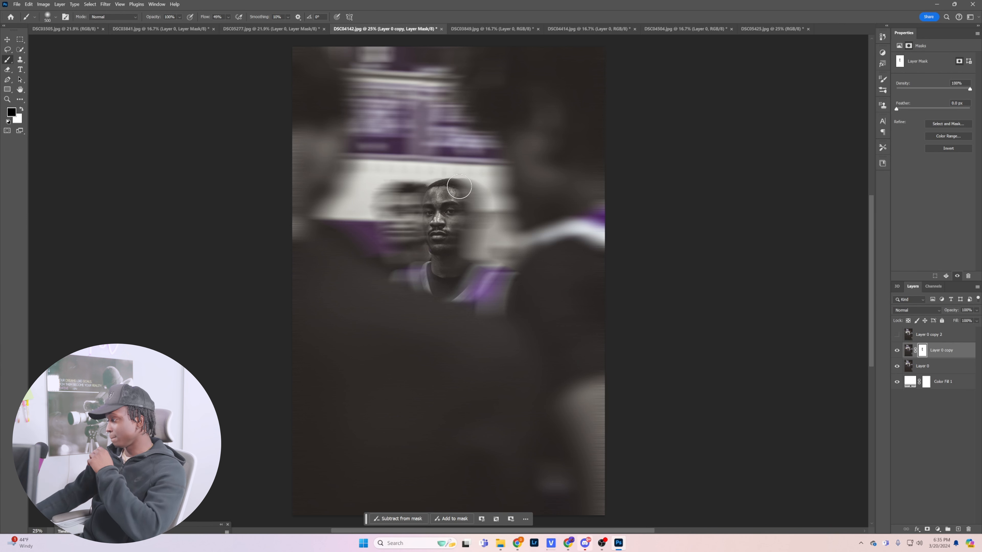
drag(459, 187, 463, 274)
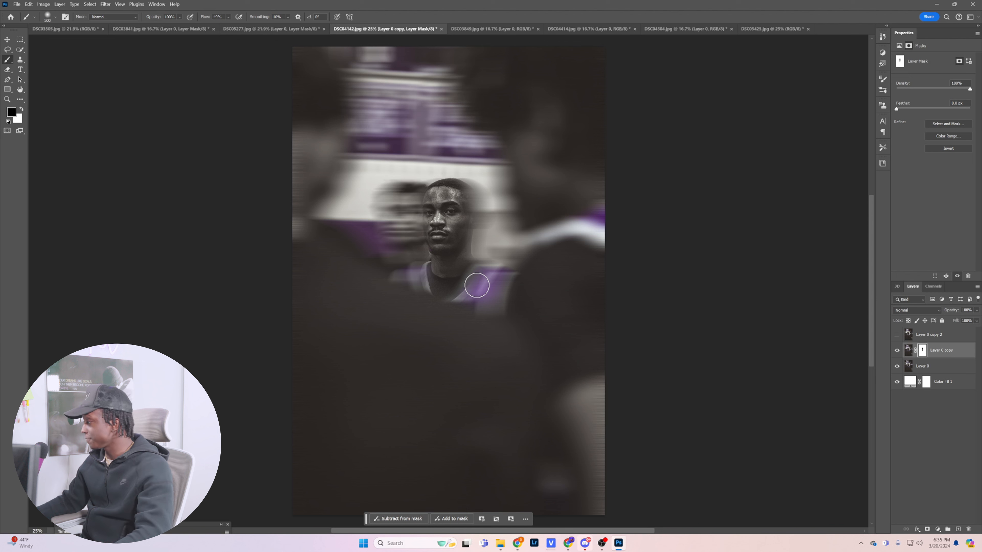
key(ctrl+z)
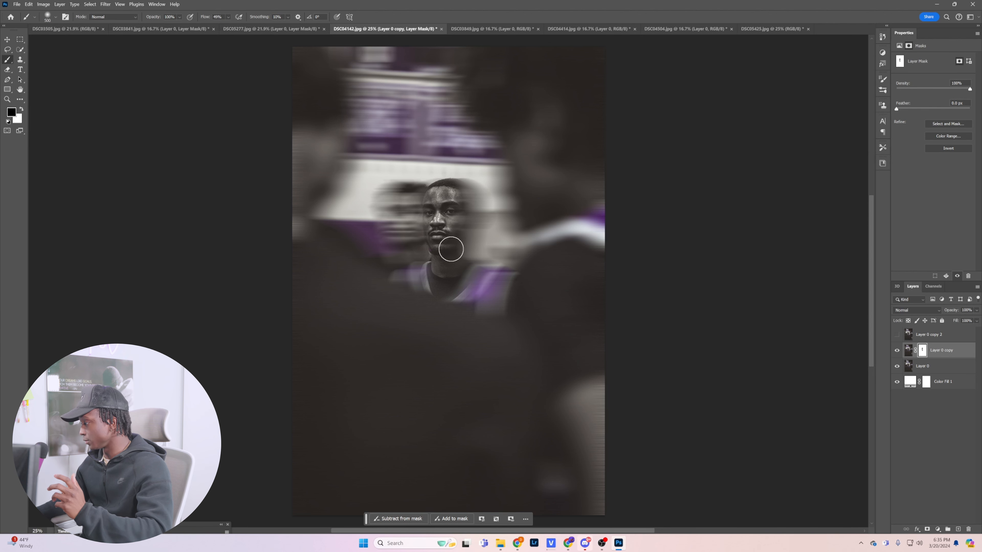
Step: Brush black on the Layer 0 copy mask over the same player's neck, shoulders and purple jersey
mouse_move(450, 249)
mouse_down()
mouse_move(461, 288)
mouse_move(438, 246)
mouse_move(449, 261)
mouse_up()
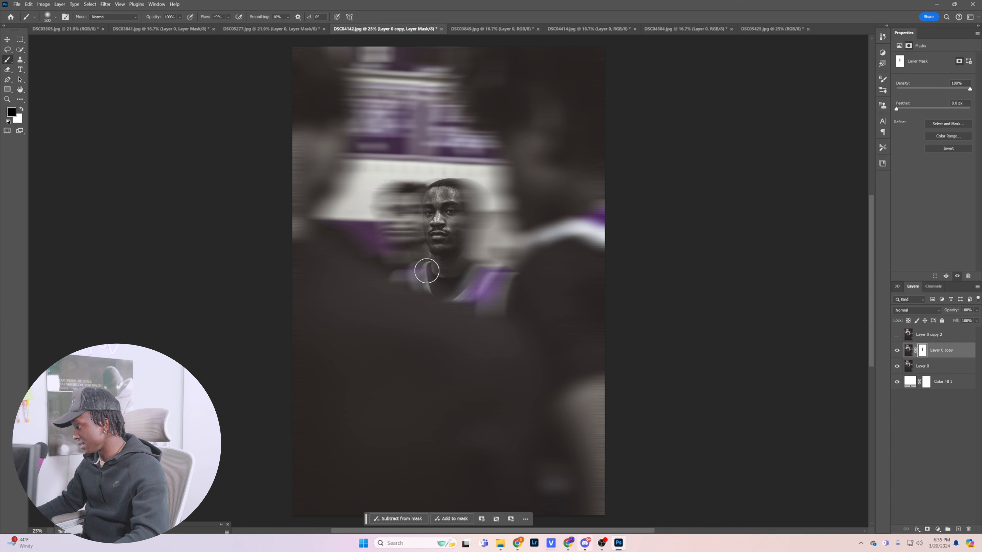
mouse_move(422, 270)
mouse_down()
mouse_move(401, 289)
mouse_move(433, 279)
mouse_move(436, 289)
mouse_move(489, 289)
mouse_move(491, 298)
mouse_move(459, 275)
mouse_up()
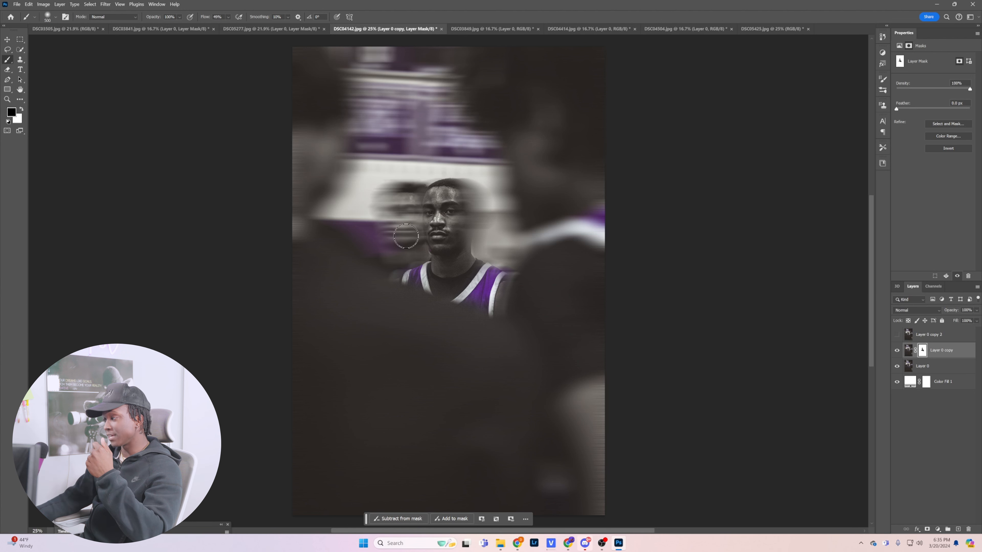
mouse_move(409, 199)
mouse_down()
mouse_move(396, 263)
mouse_move(418, 190)
mouse_up()
key(ctrl+z)
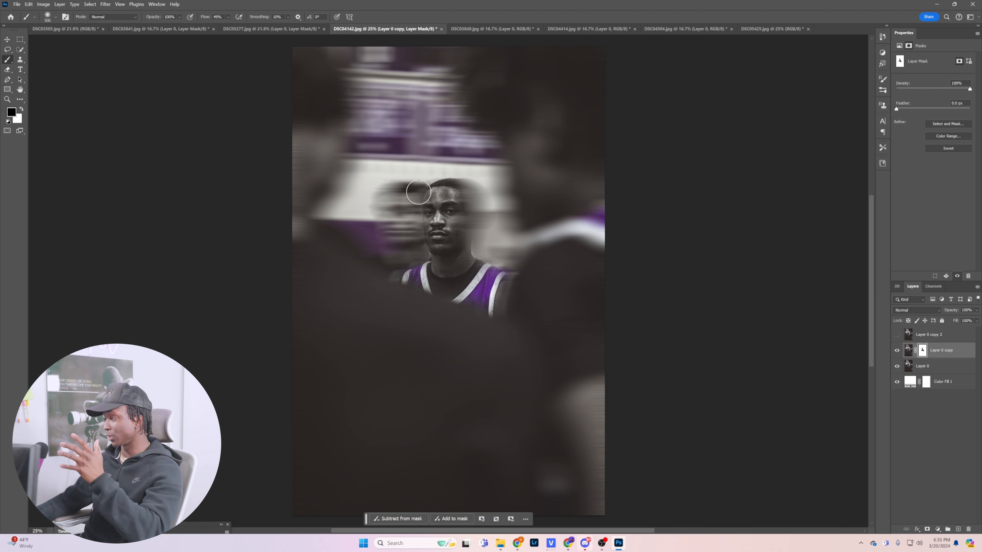
drag(462, 208, 474, 281)
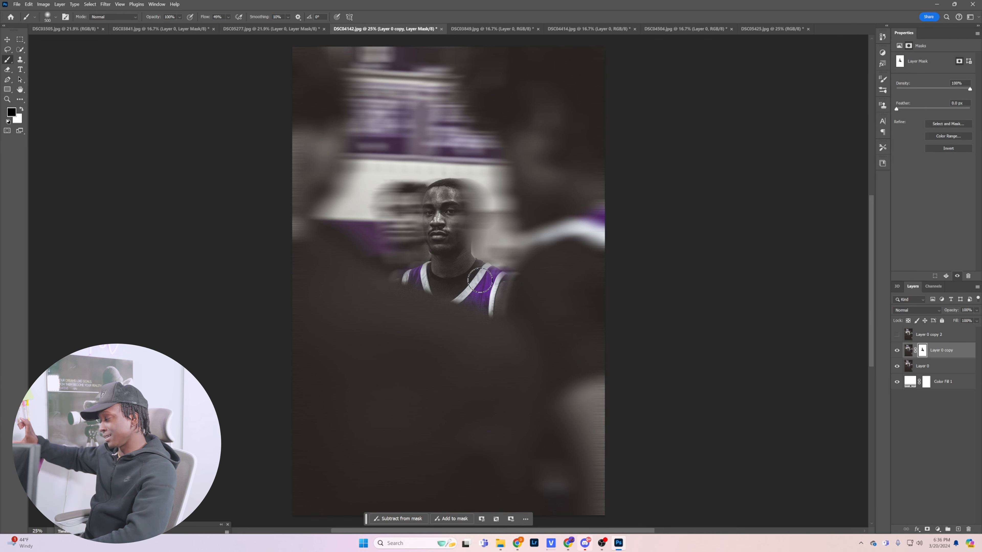
Step: Add a layer mask to Layer 0 and brush black diagonally from beside the player's neck across the foreground teammate's dark shirt
click(939, 365)
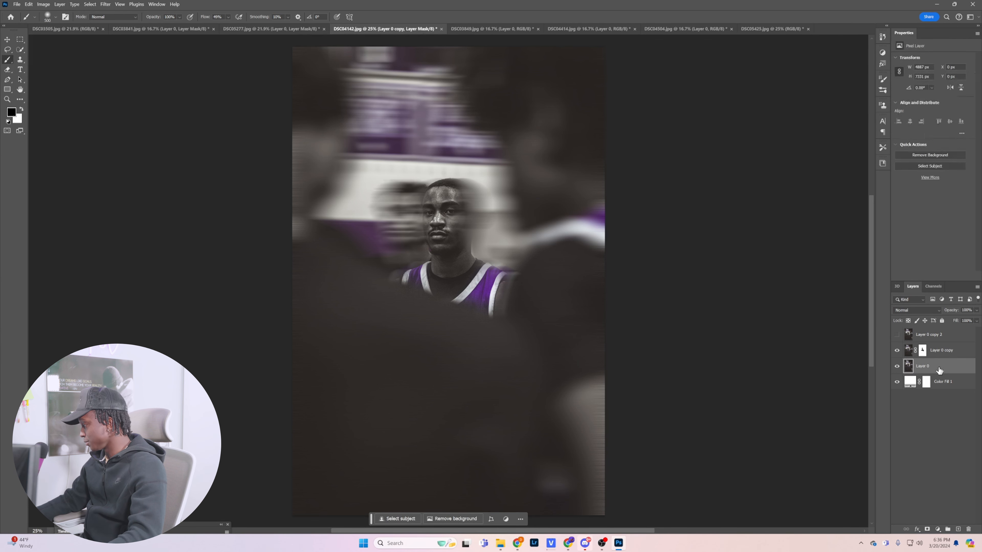
click(928, 529)
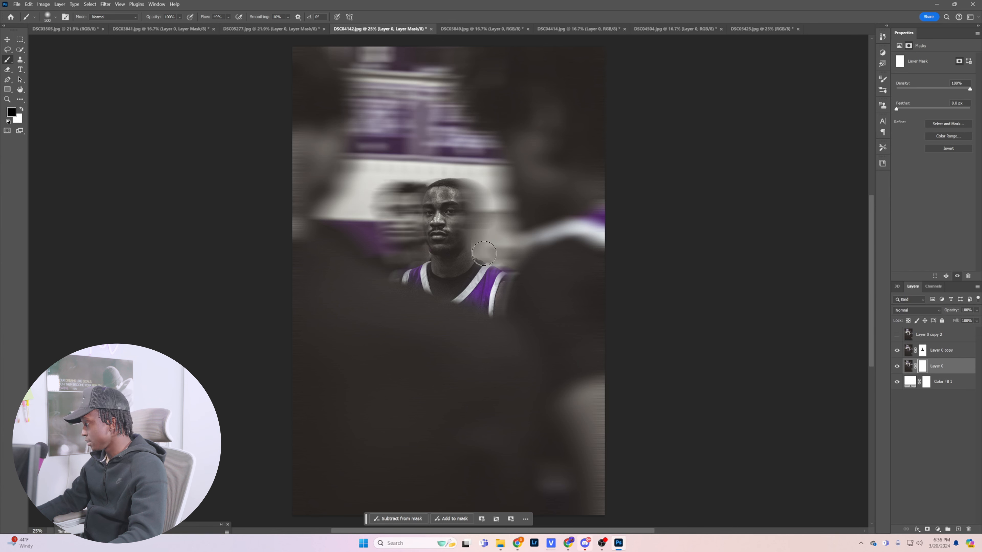
drag(483, 253, 523, 293)
key(ctrl+z)
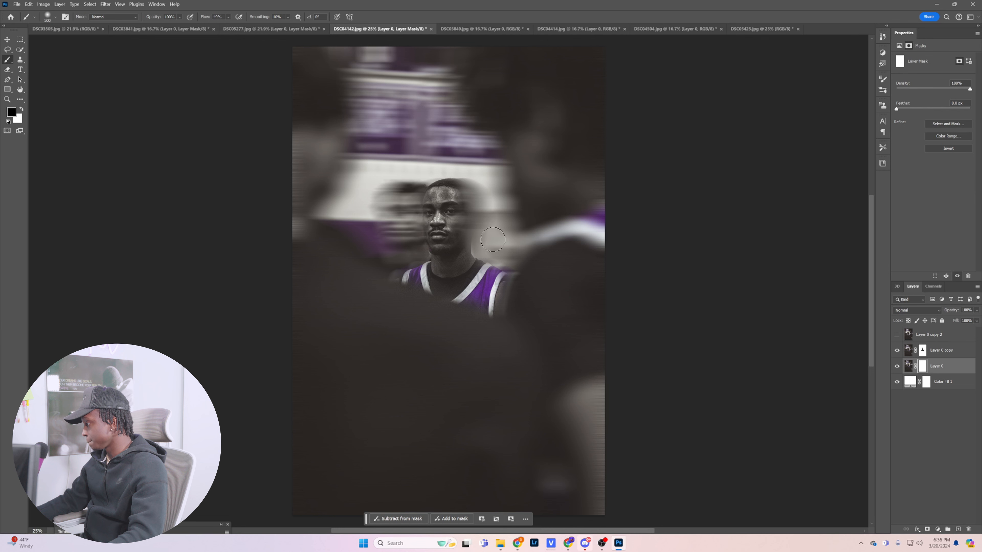
drag(493, 240, 559, 307)
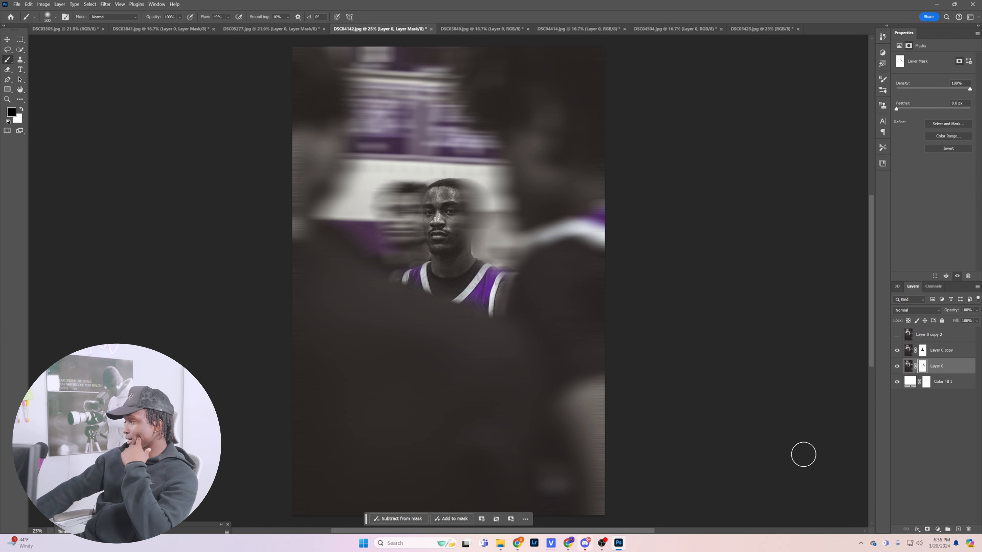
Step: Switch to the photo of the player jumping toward the hoop and duplicate its Layer 0 twice
click(465, 30)
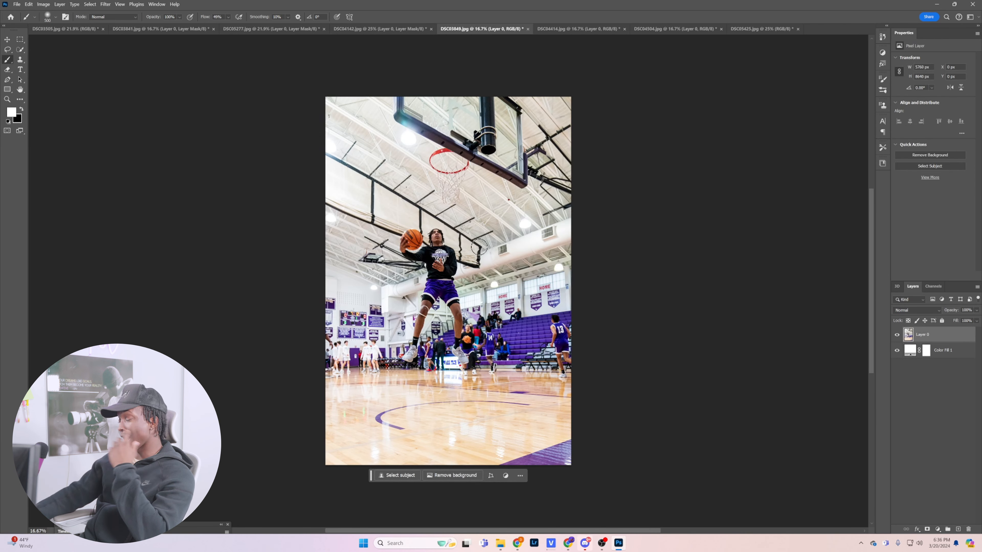
click(344, 28)
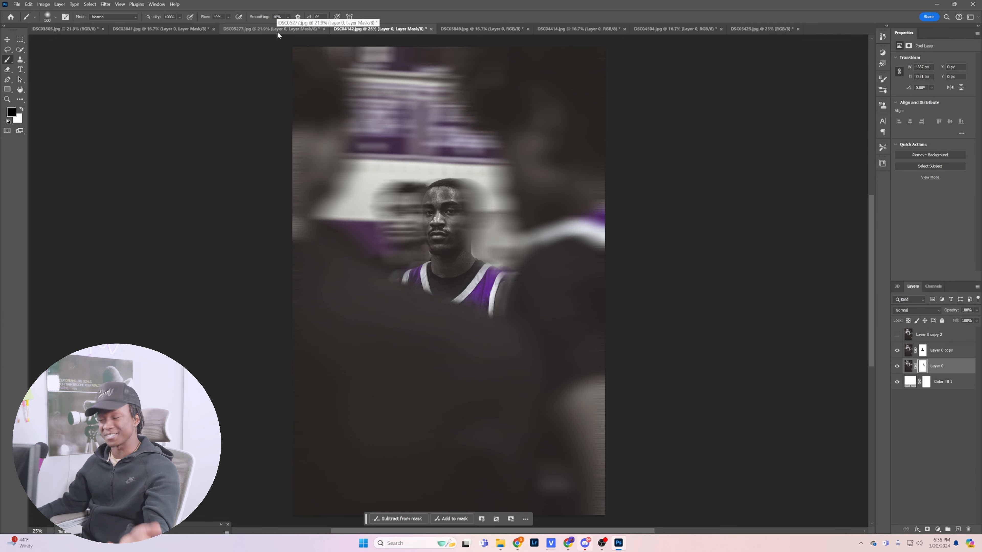
click(277, 32)
click(459, 30)
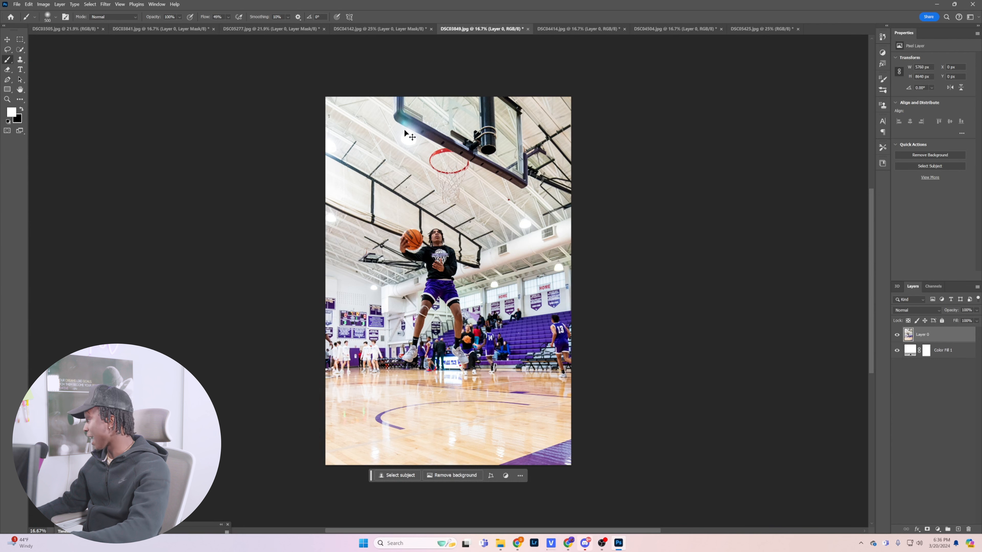
key(ctrl+j)
key(ctrl+j)
Step: Hide Layer 0 copy 2 and apply Motion Blur to Layer 0 copy
click(896, 335)
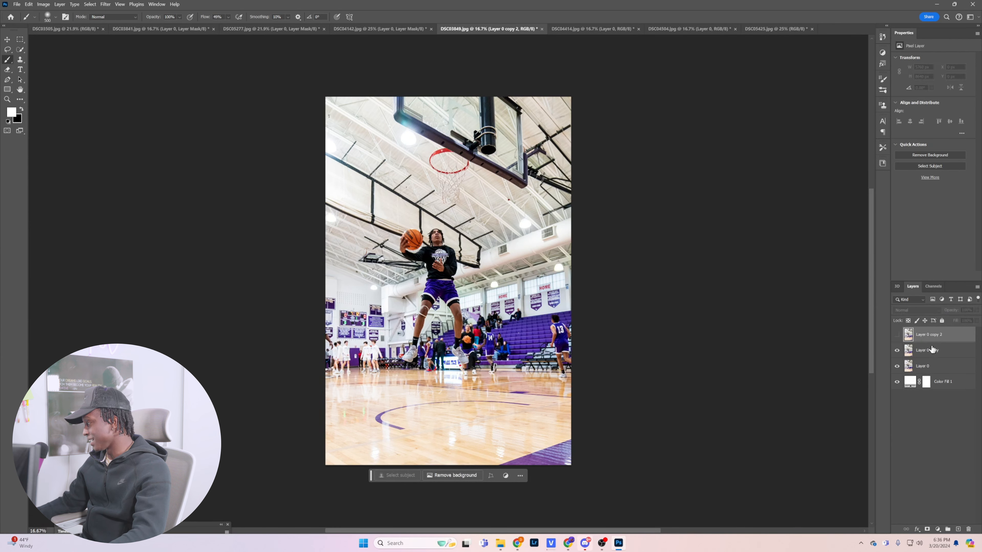
click(949, 348)
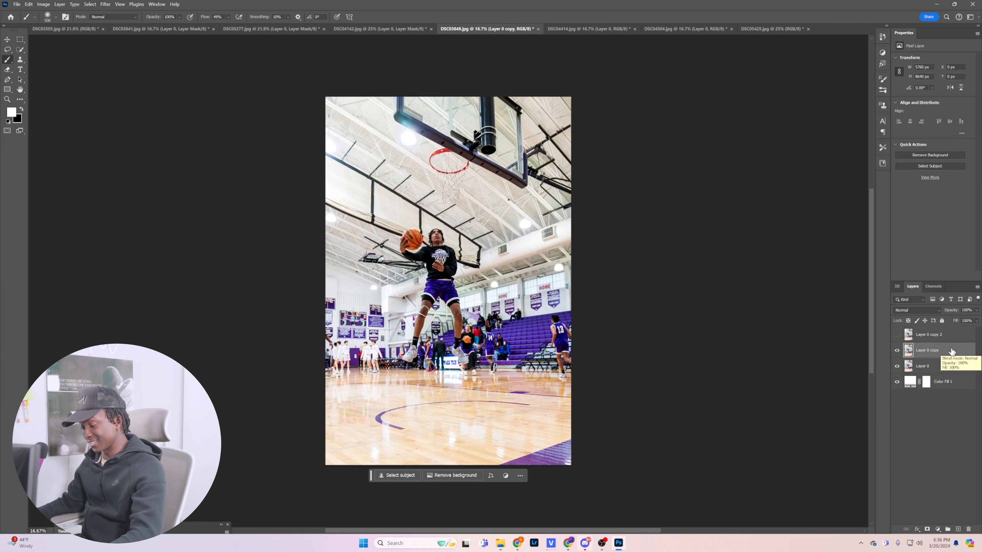
click(103, 5)
click(116, 16)
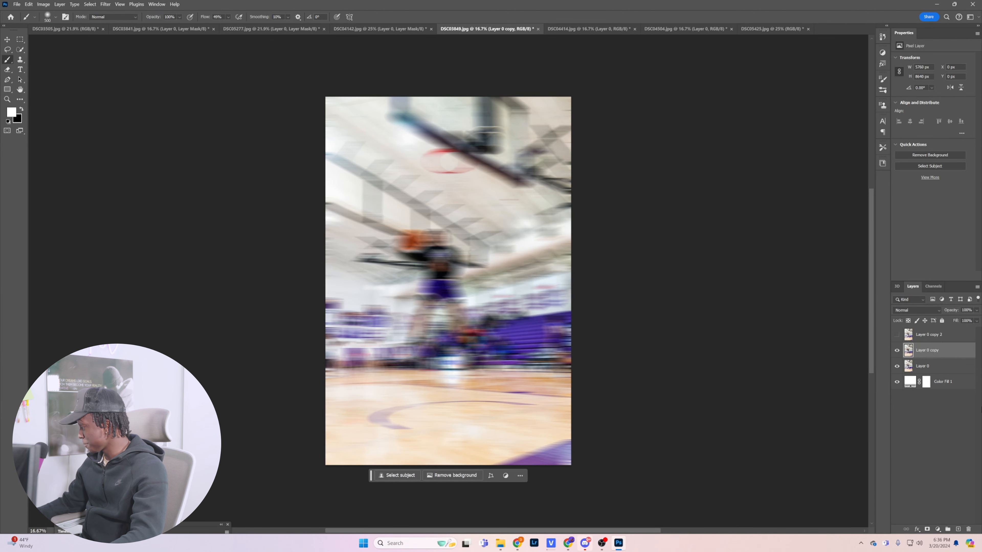
Step: Mask Layer 0 copy and brush black over the jumping player's head, ball, torso, shorts and forward leg, reducing the brush size
click(926, 529)
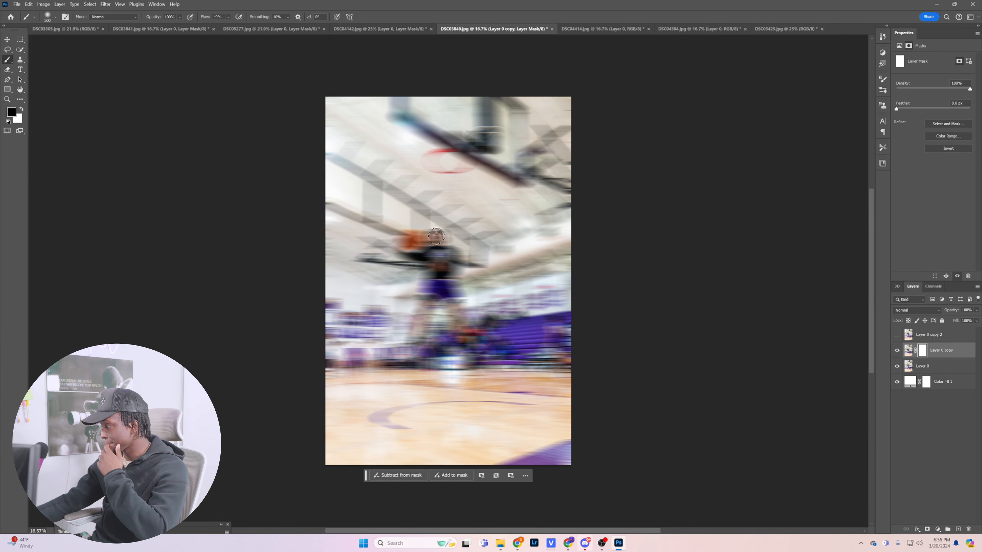
drag(436, 236, 414, 345)
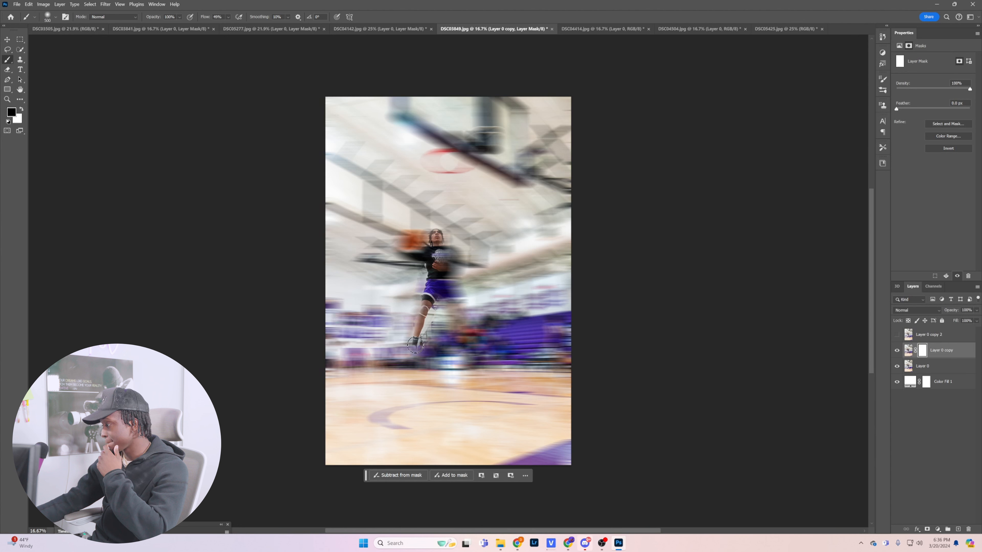
mouse_move(423, 256)
mouse_down()
mouse_move(415, 236)
mouse_move(407, 240)
mouse_move(412, 231)
mouse_move(417, 248)
mouse_move(440, 254)
mouse_move(433, 294)
mouse_move(448, 289)
mouse_move(451, 313)
mouse_up()
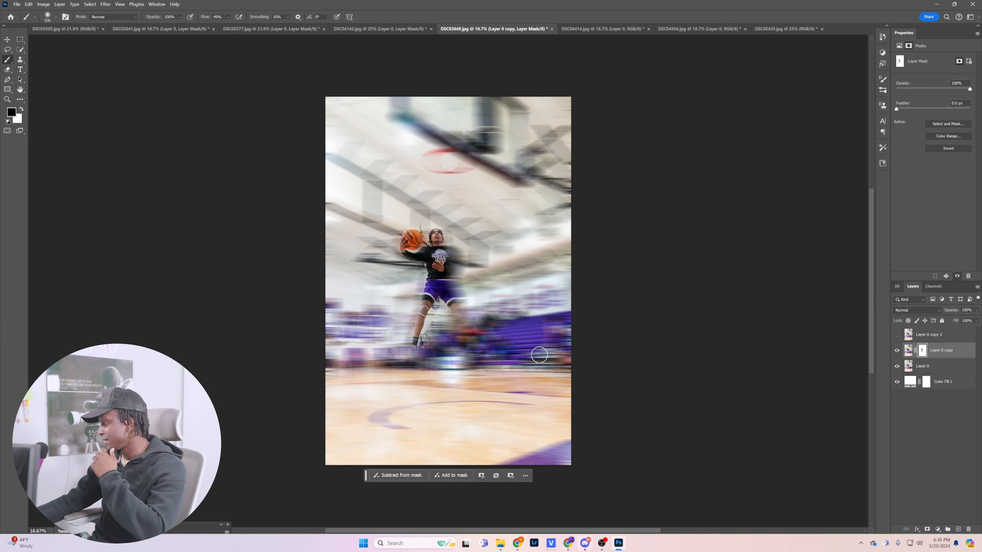
drag(402, 362, 413, 350)
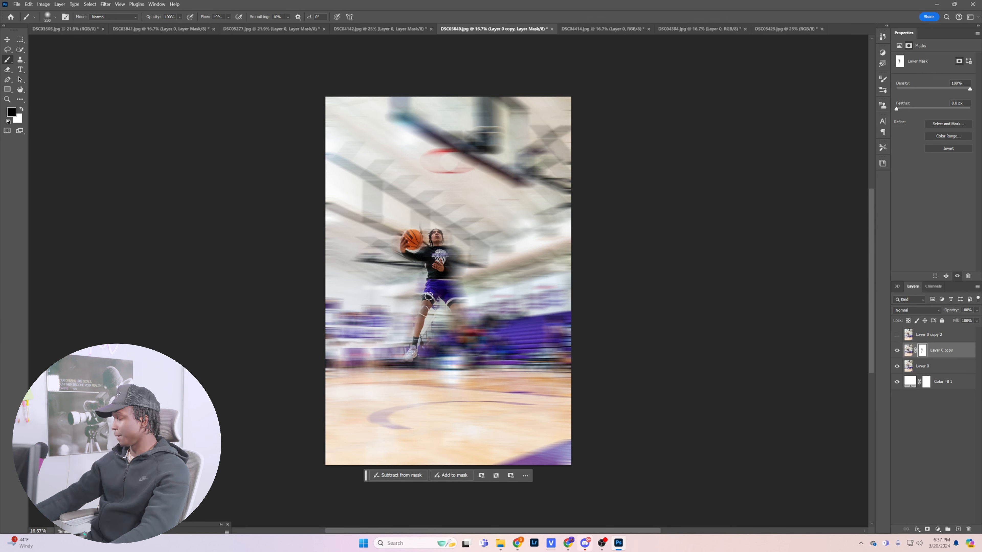
key(bracketleft)
key(bracketleft)
key(bracketleft)
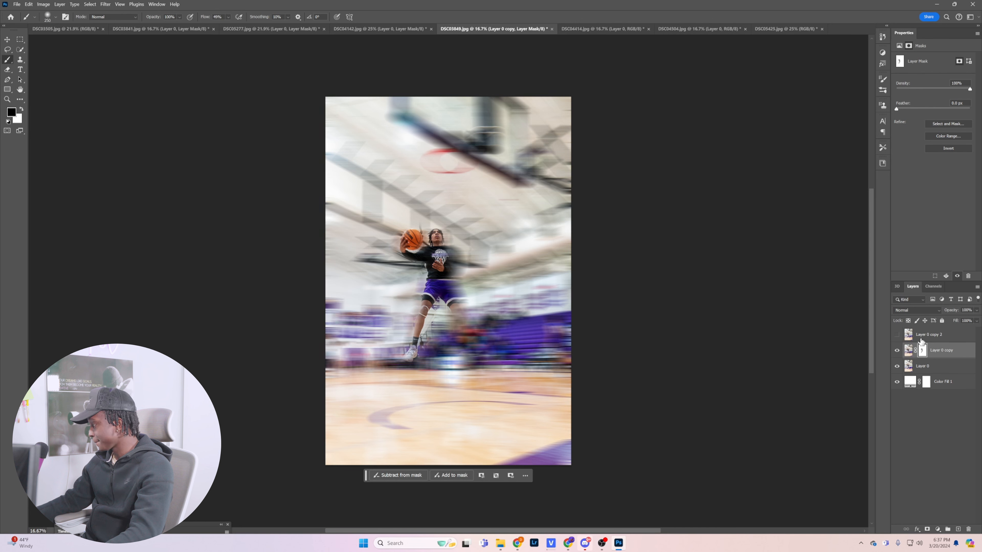
Step: Show Layer 0 copy 2 and reapply the last Motion Blur filter to it
click(895, 334)
click(962, 335)
key(x)
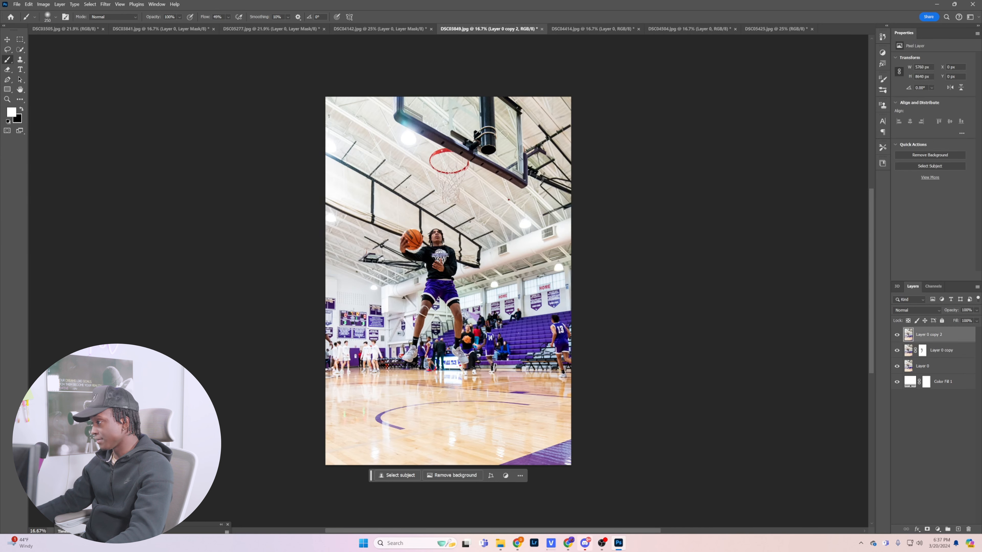
click(105, 4)
click(111, 11)
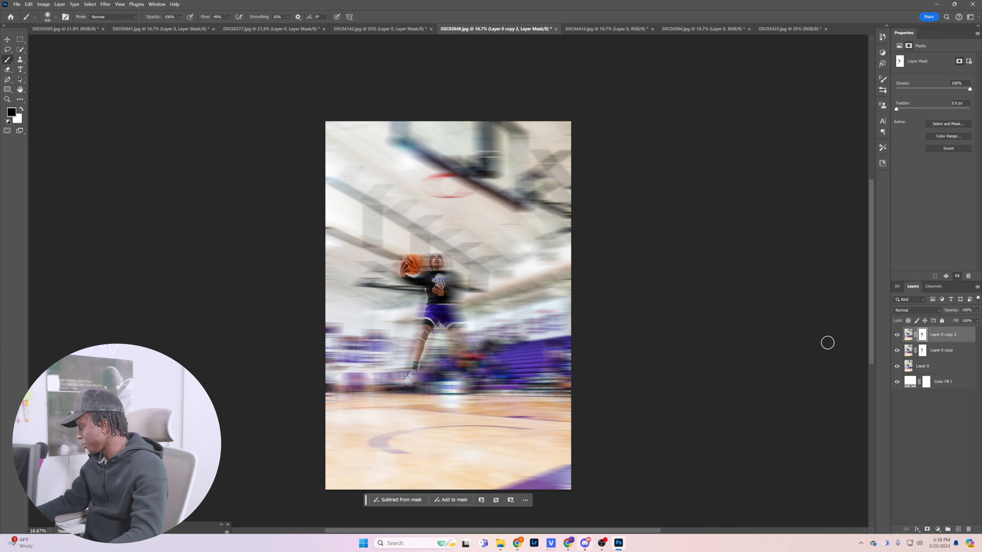
Step: Add a layer mask to Layer 0 in the jumping player's photo and switch to the Move tool
click(927, 371)
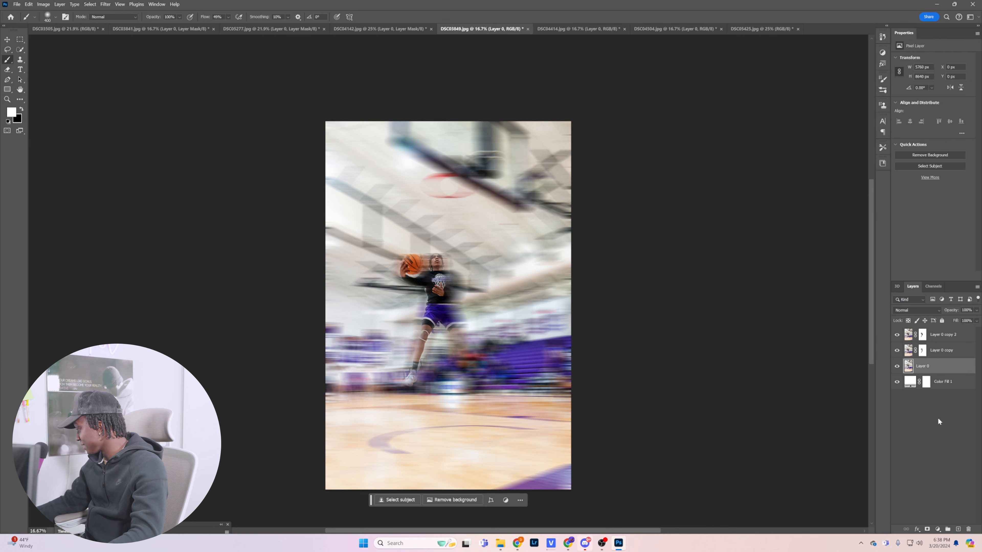
click(927, 529)
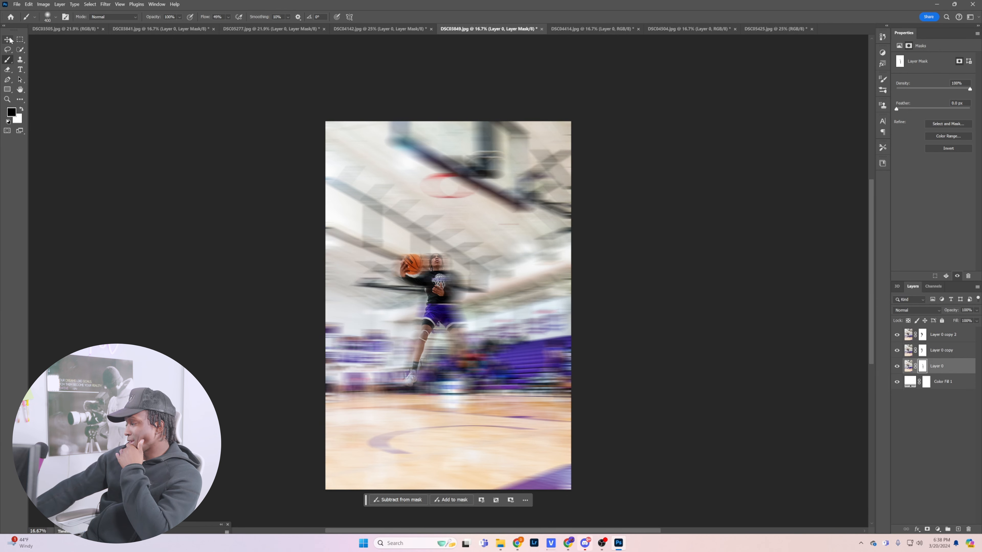
click(9, 39)
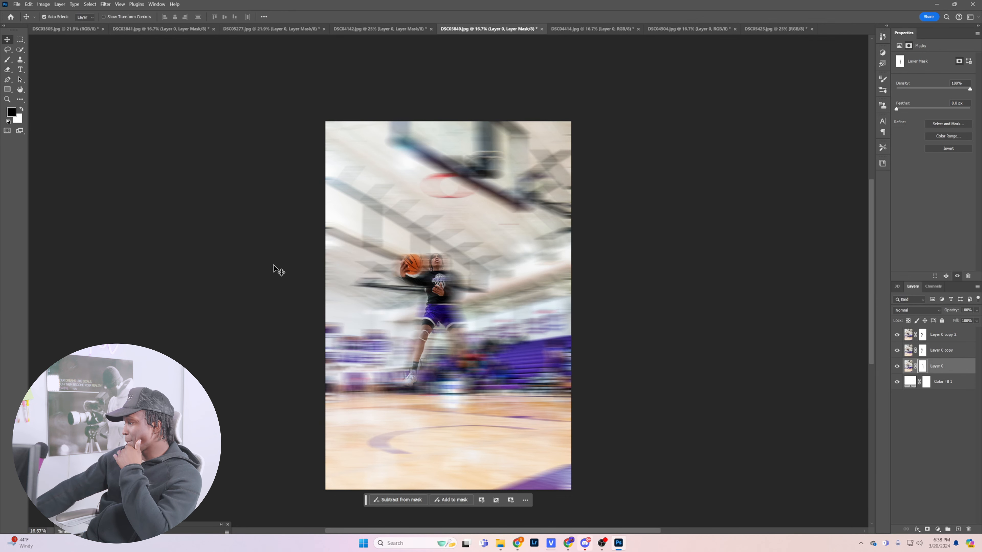
Step: Examine the jumping player's face, ball, shirt and shorts up close
click(7, 99)
click(432, 284)
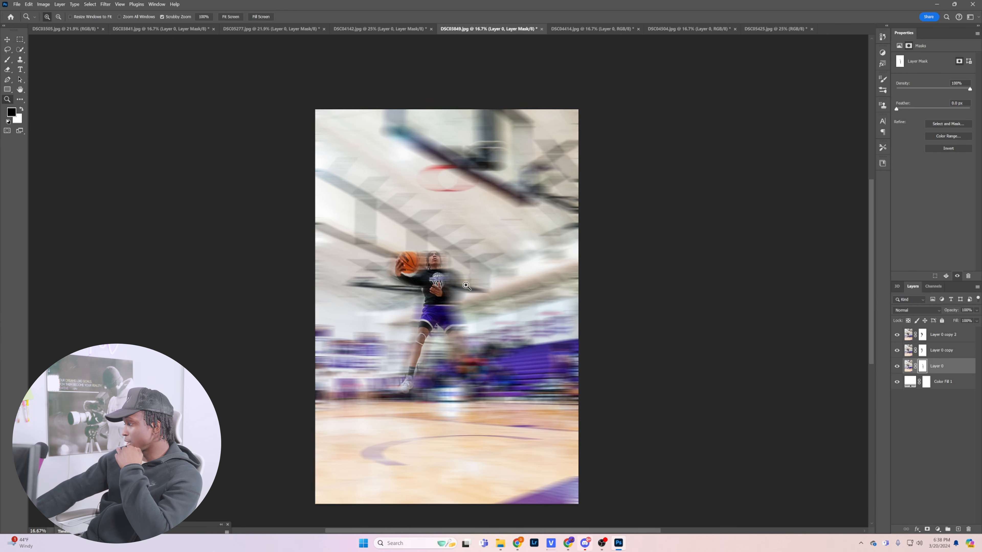
click(432, 284)
click(425, 273)
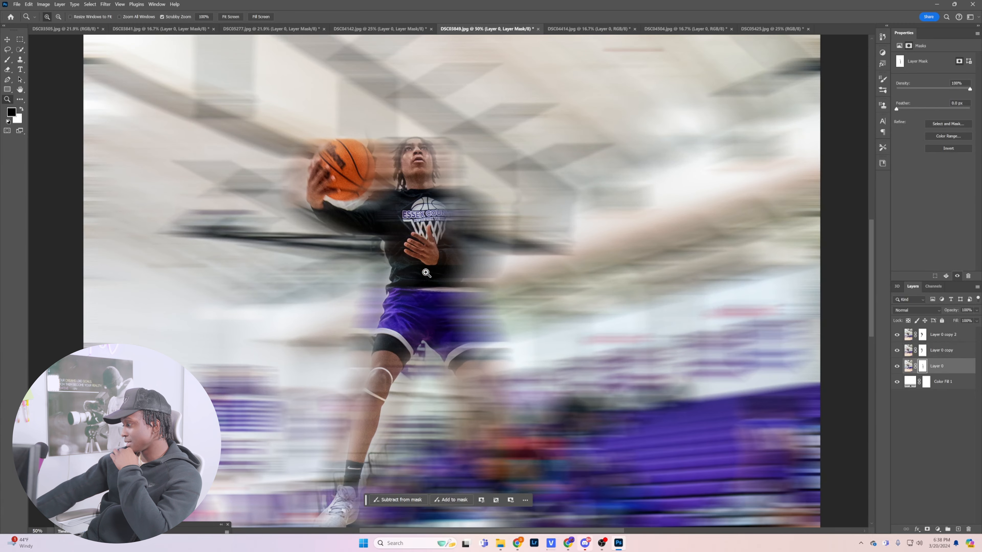
right_click(425, 270)
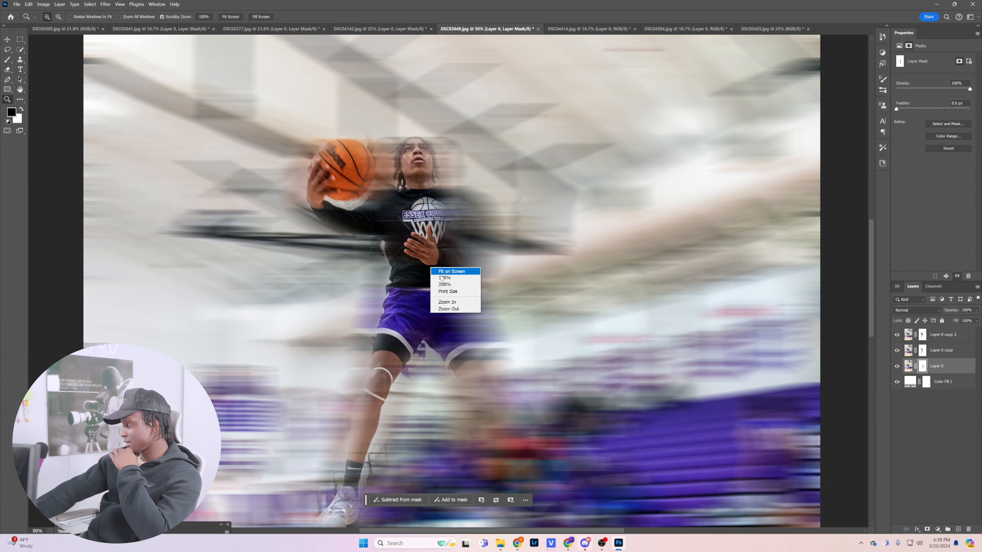
click(450, 310)
right_click(318, 199)
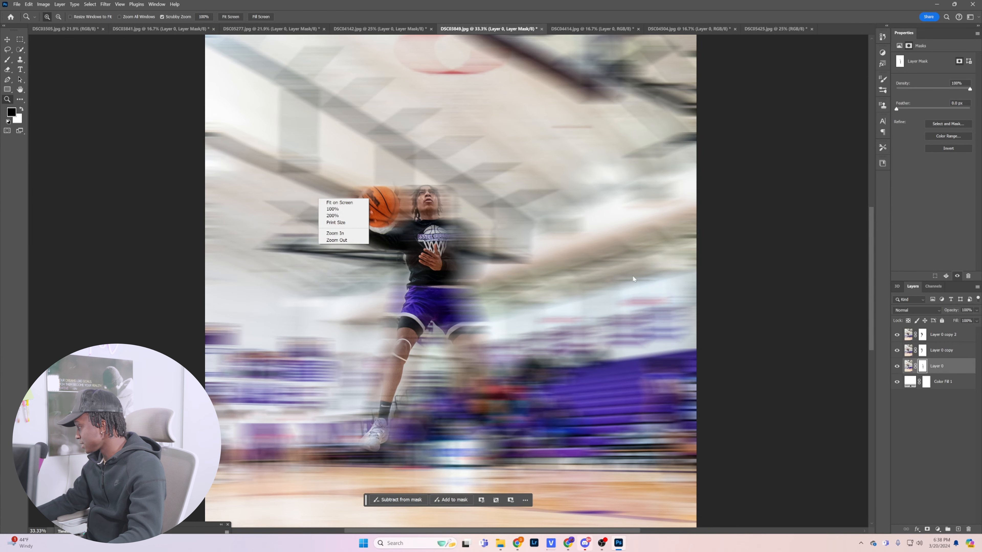
Step: Compare the photo with and without Layer 0 copy 2 by switching its visibility repeatedly, leaving the layer shown
click(897, 334)
click(896, 335)
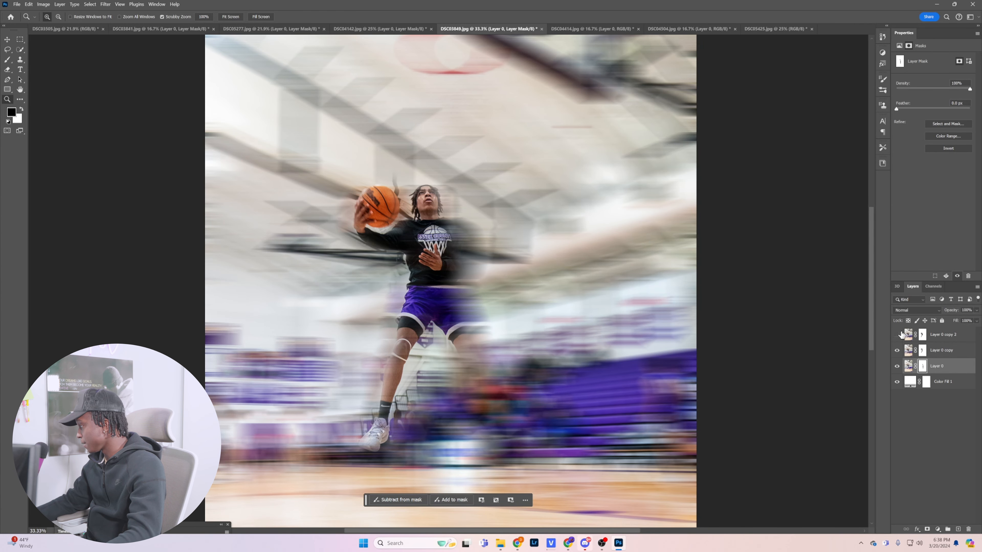
click(897, 335)
click(897, 335)
click(897, 335)
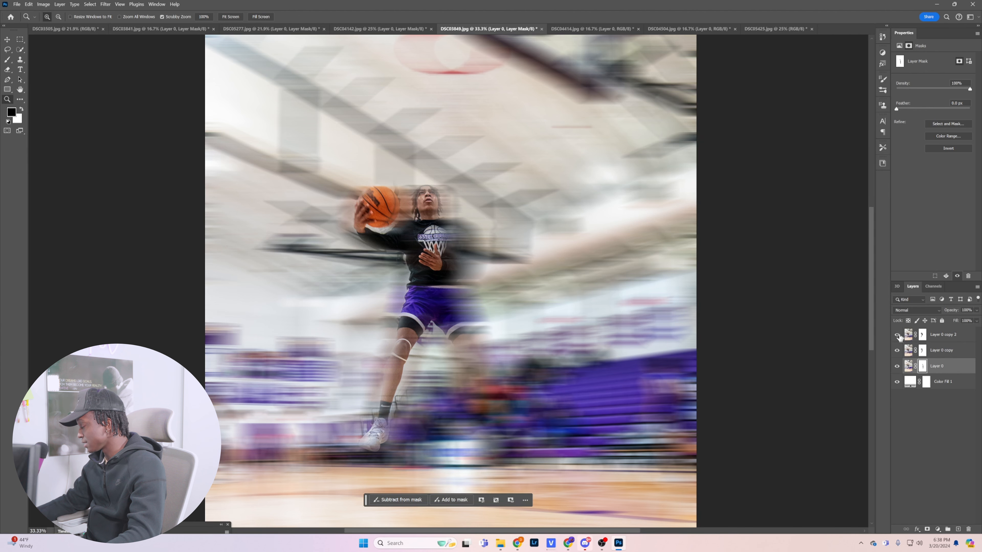
click(897, 335)
click(896, 334)
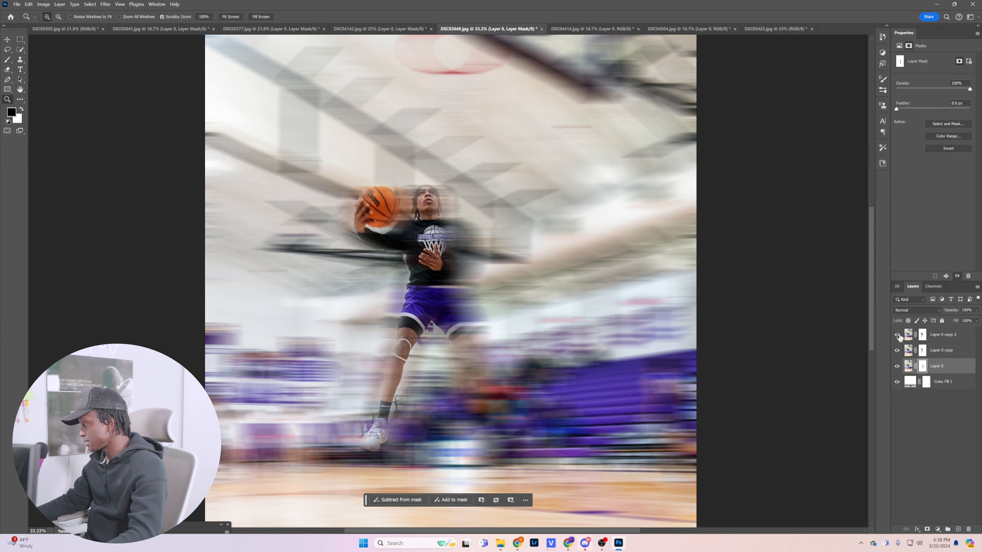
Step: Check the jumping player's photo once more with the top blurred layer toggled, and view the whole image
click(897, 336)
click(897, 336)
right_click(604, 305)
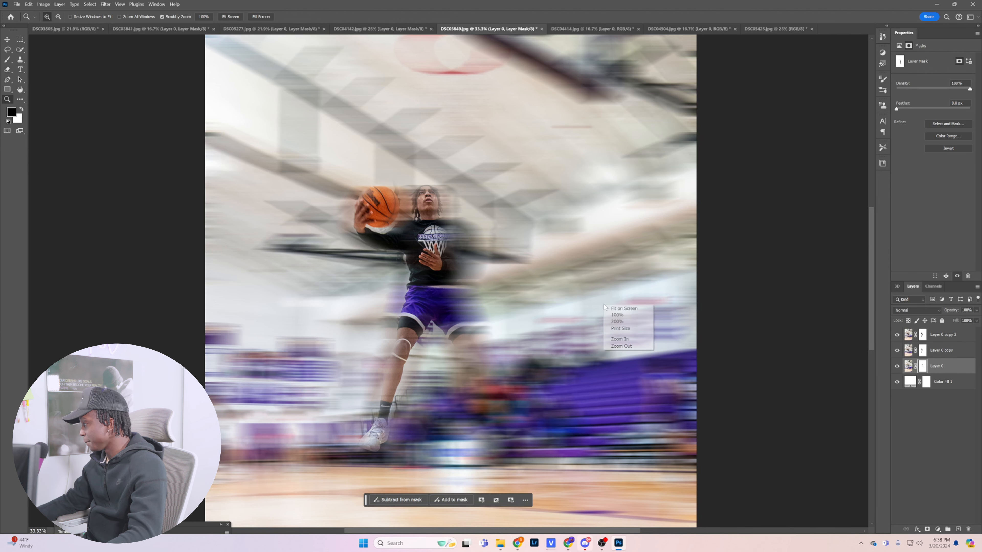
click(627, 345)
right_click(475, 263)
click(510, 305)
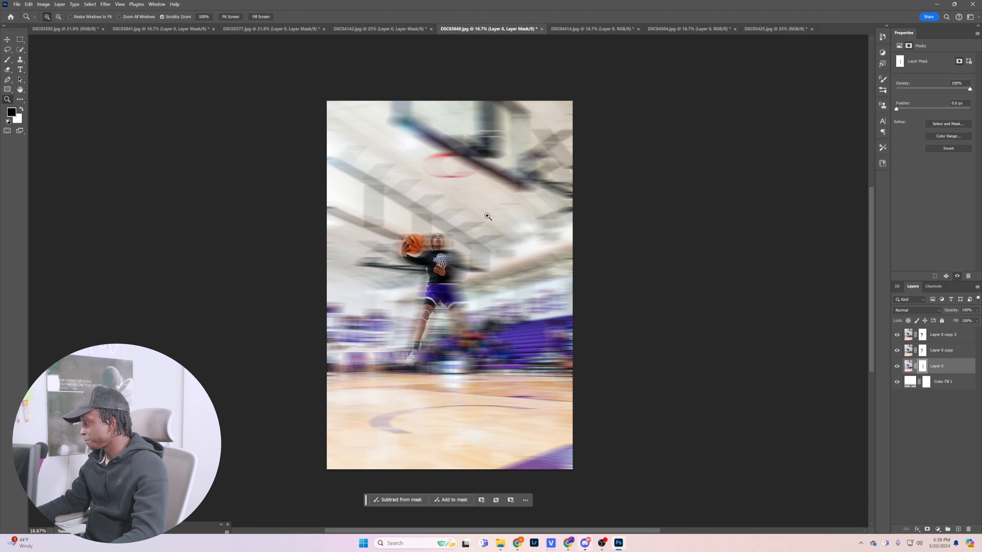
Step: Switch to the jump-shot photo DSC04414.jpg and duplicate Layer 0 twice
click(594, 29)
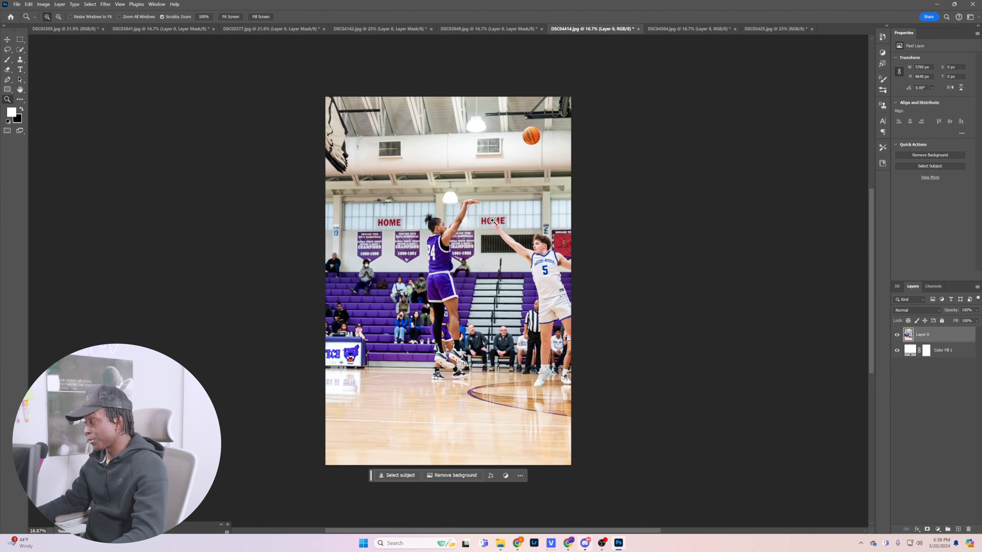
key(ctrl+j)
key(ctrl+j)
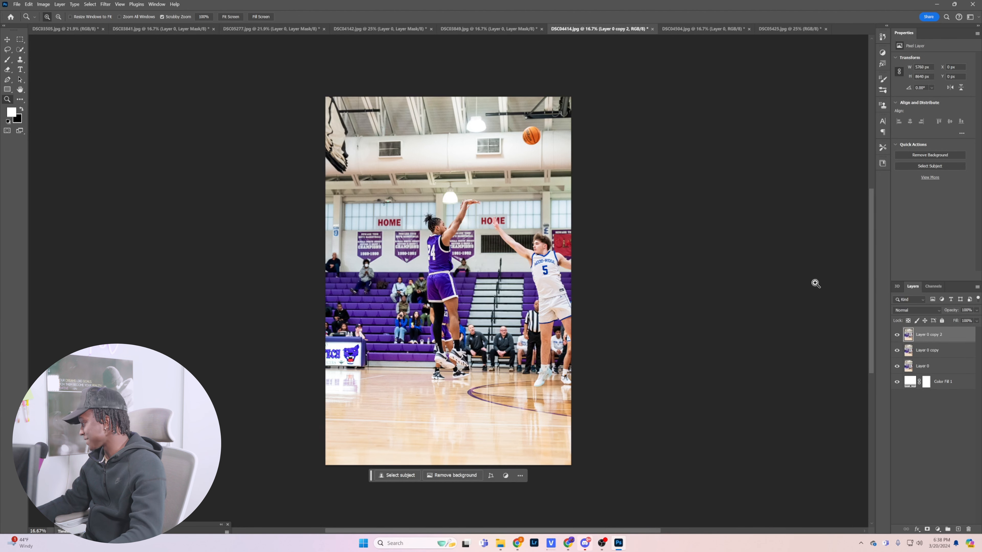
Step: Hide Layer 0 copy 2 in the jump-shot photo and reapply the last Motion Blur filter to Layer 0 copy
click(521, 30)
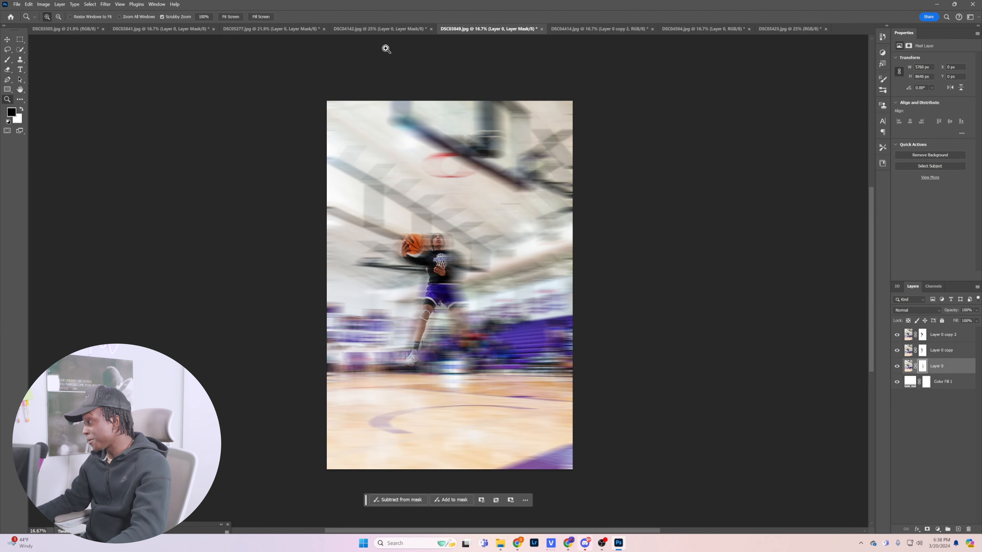
click(406, 30)
click(599, 29)
click(105, 5)
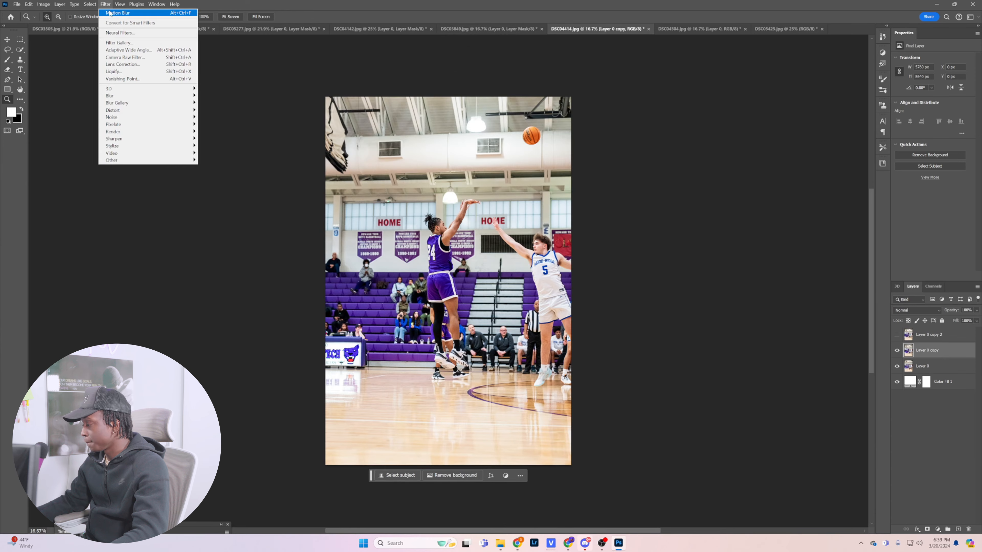
click(112, 12)
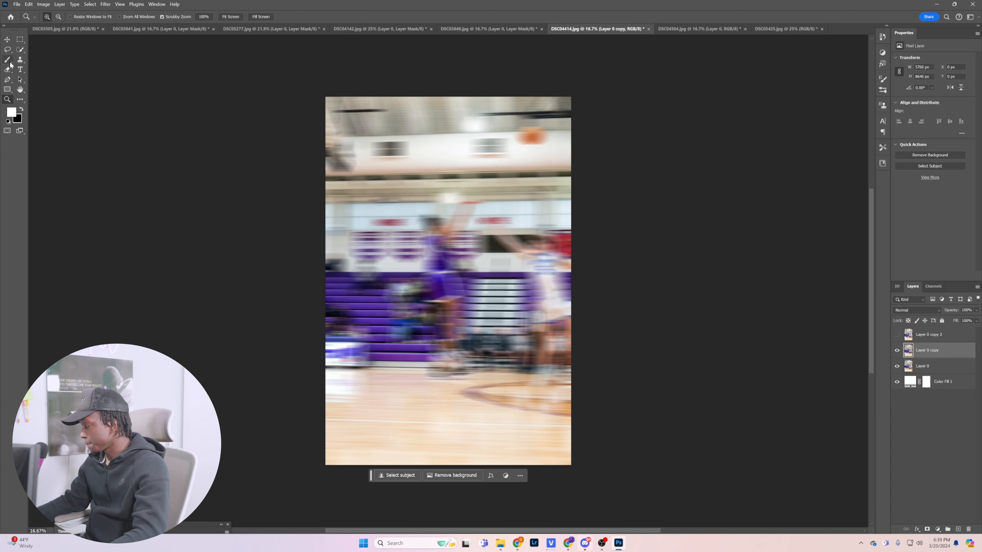
Step: Add a layer mask to Layer 0 copy and brush black over the shooter's face, arm, front of the body and leg, undoing the extra stroke behind him
click(926, 529)
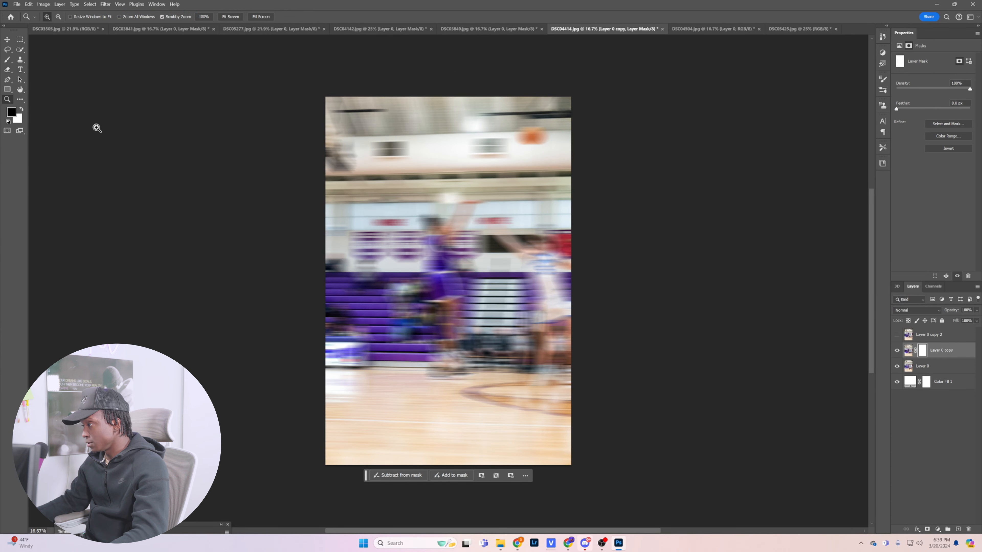
click(7, 59)
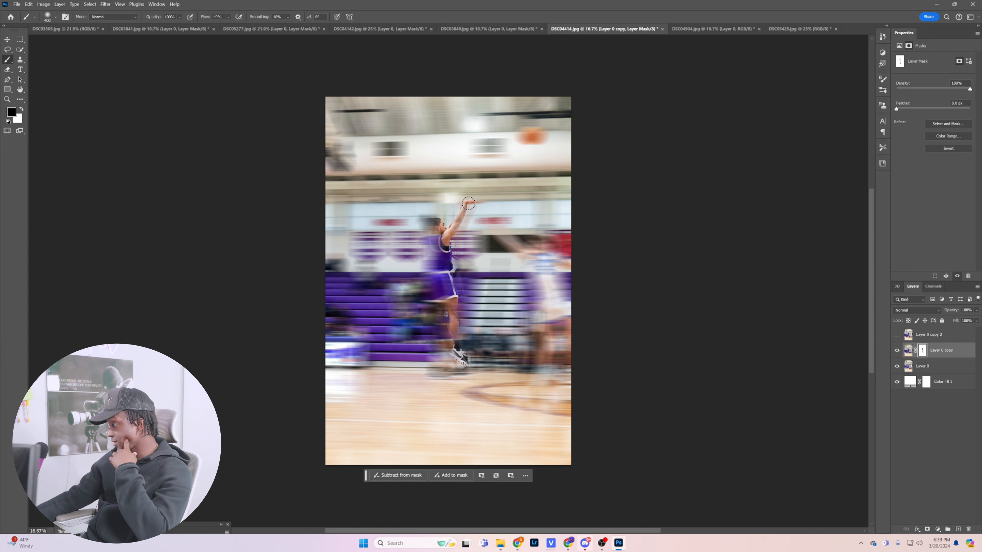
mouse_move(430, 226)
mouse_down()
mouse_move(469, 275)
mouse_move(426, 274)
mouse_move(429, 230)
mouse_move(437, 258)
mouse_up()
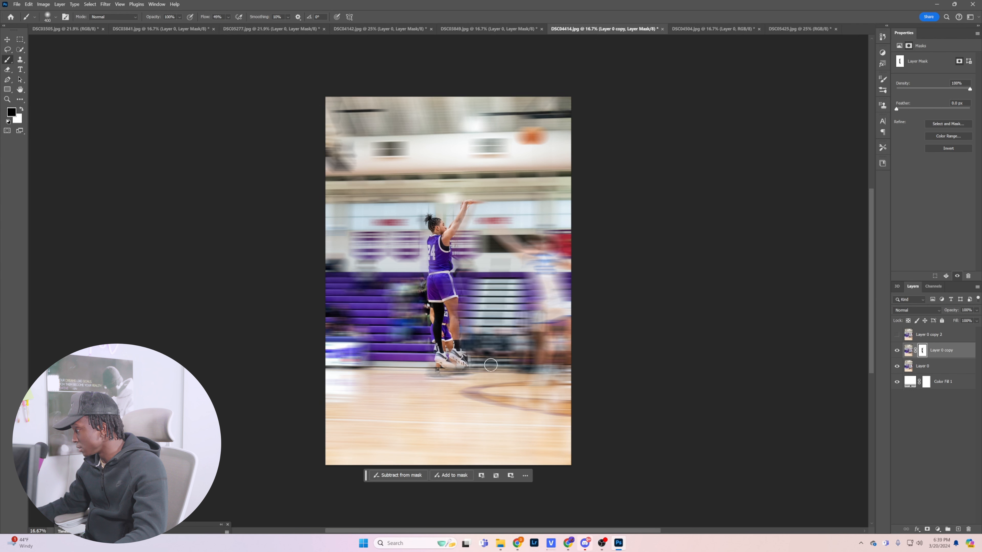
key(ctrl+z)
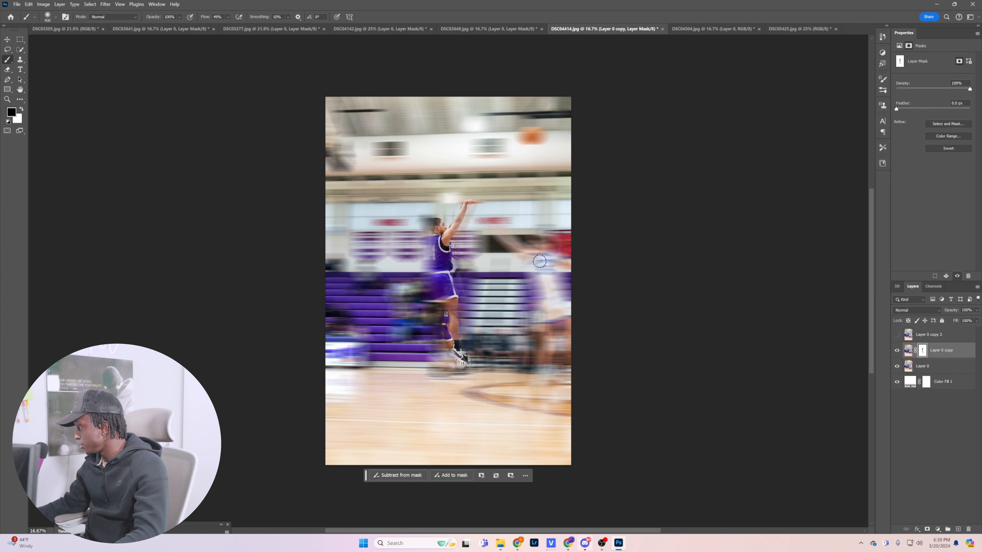
Step: Brush black on the Layer 0 copy mask over the defender's face, raised arm and jersey, and over the ball
mouse_move(543, 241)
mouse_down()
mouse_move(536, 262)
mouse_move(499, 228)
mouse_up()
key(ctrl+z)
drag(542, 266, 540, 344)
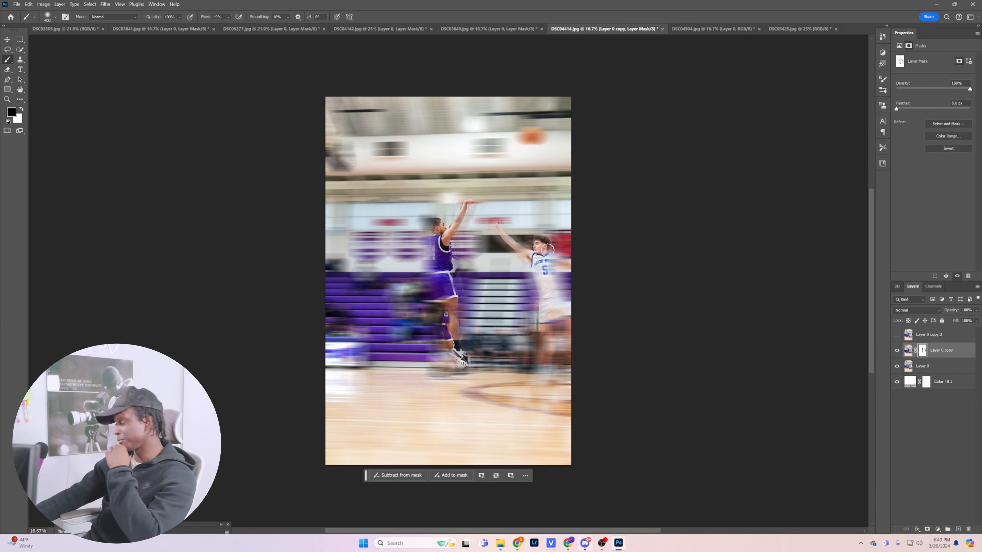
click(531, 137)
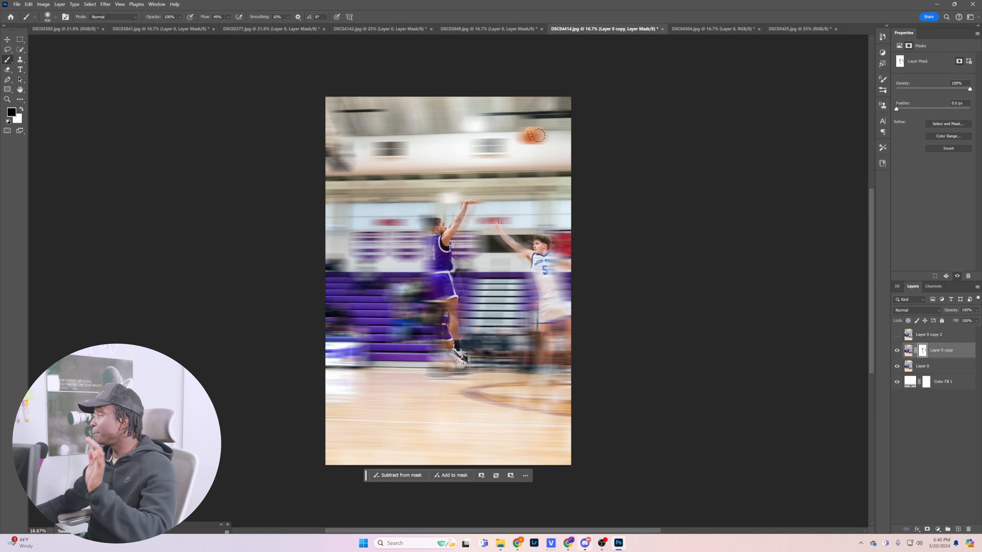
drag(534, 133, 530, 139)
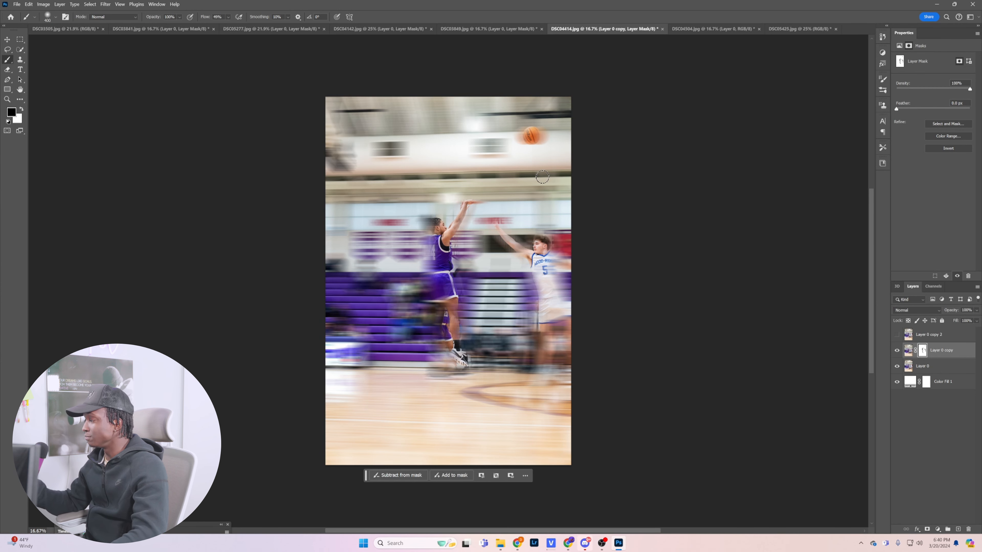
Step: Show Layer 0 copy 2, reapply the last Motion Blur to it and mask it to reveal parts of both players and the ball
click(897, 334)
click(946, 341)
click(104, 5)
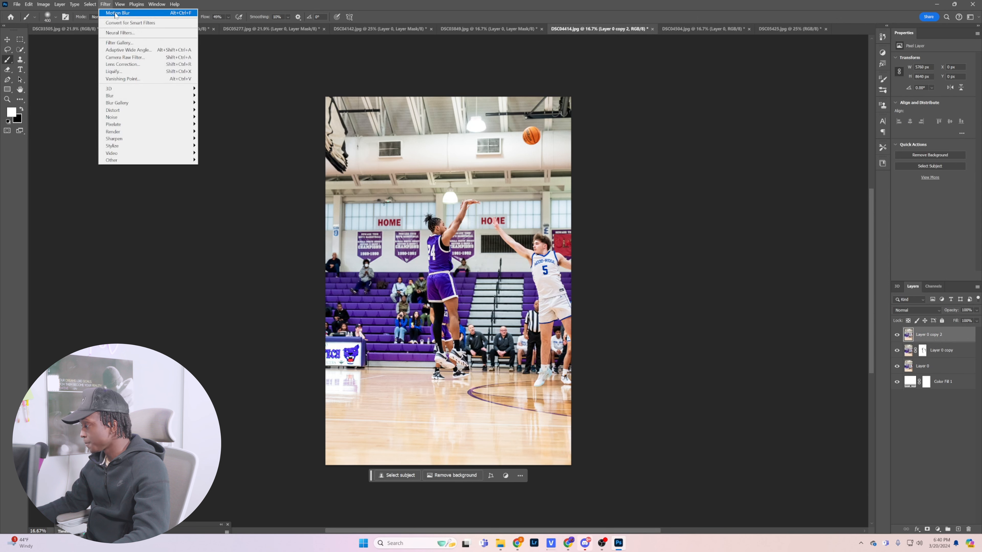
click(124, 13)
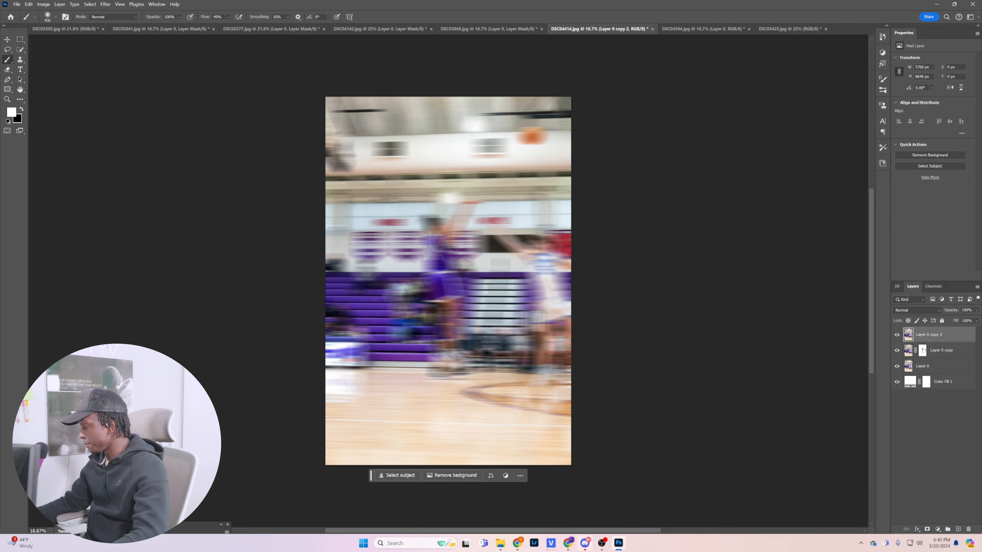
click(926, 529)
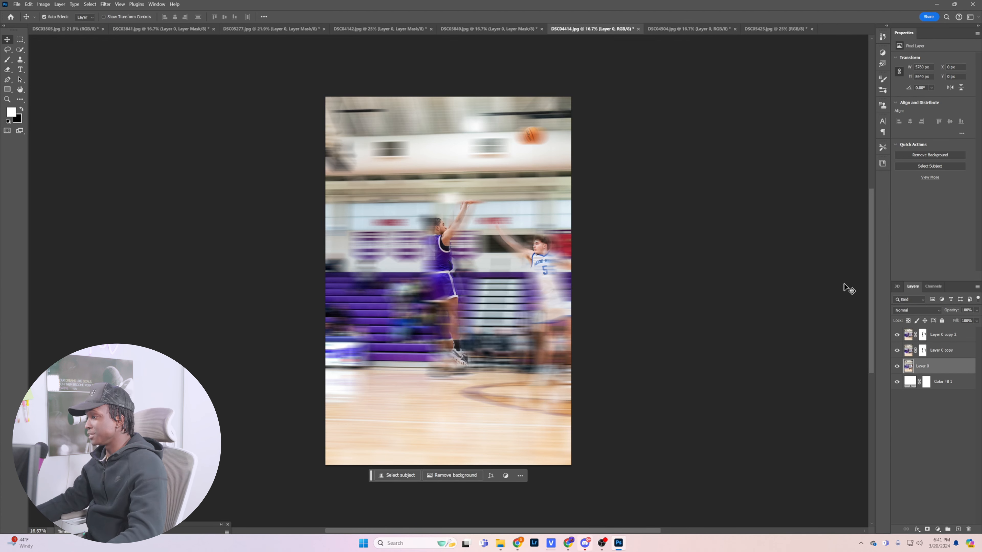
Step: Inspect the blurred jump-shot photo more closely and return to the full view
click(7, 100)
click(480, 224)
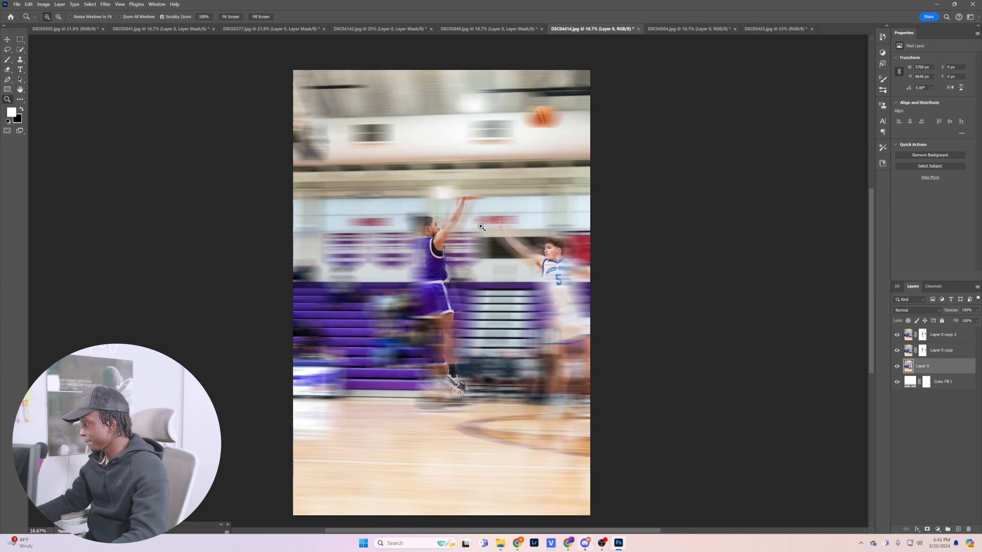
right_click(549, 290)
click(573, 338)
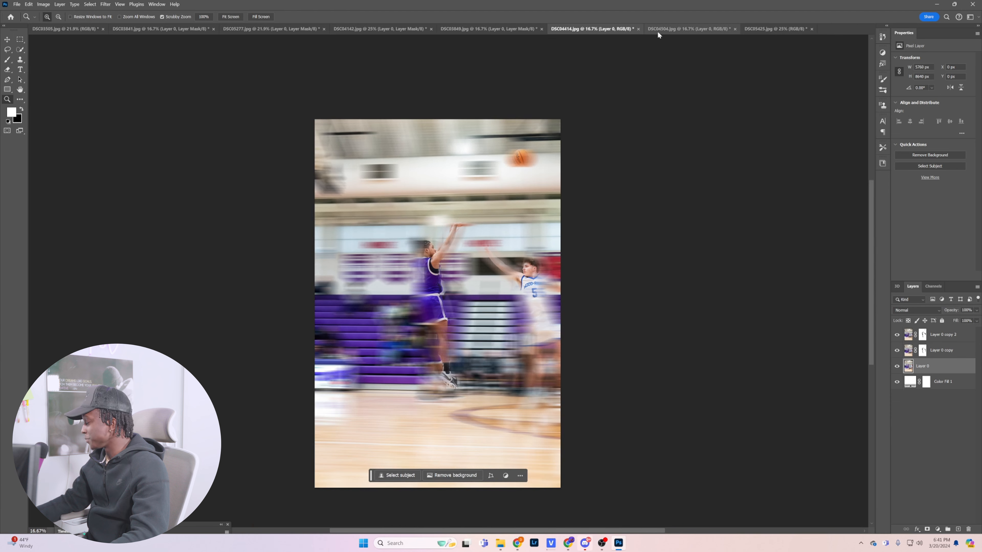
Step: Review the motion blur effect across the other open basketball photos
click(662, 29)
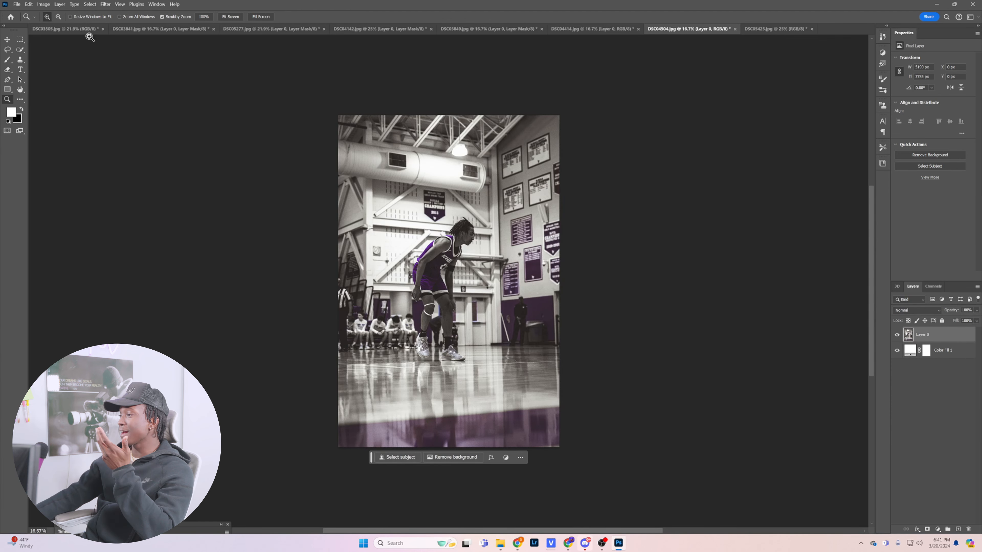
click(82, 30)
click(156, 29)
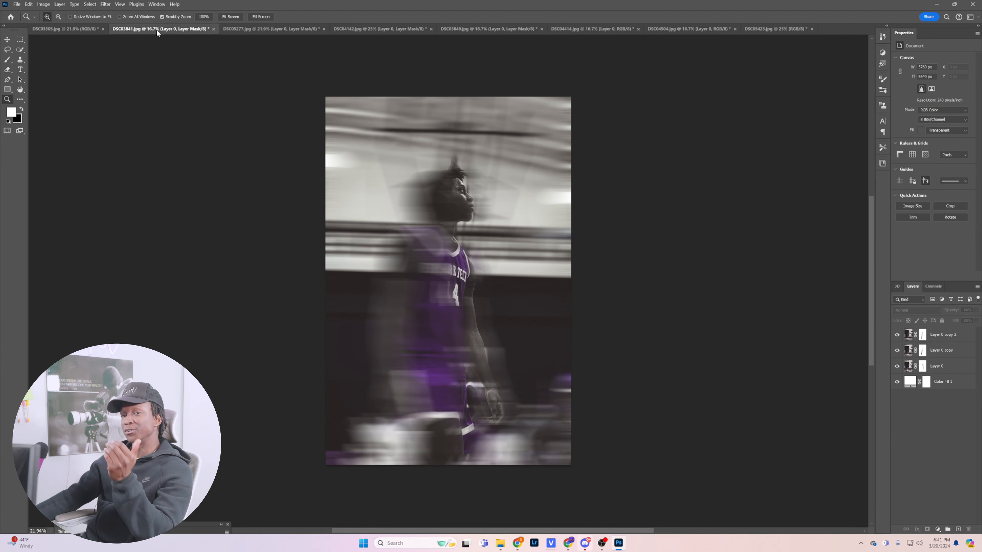
click(287, 31)
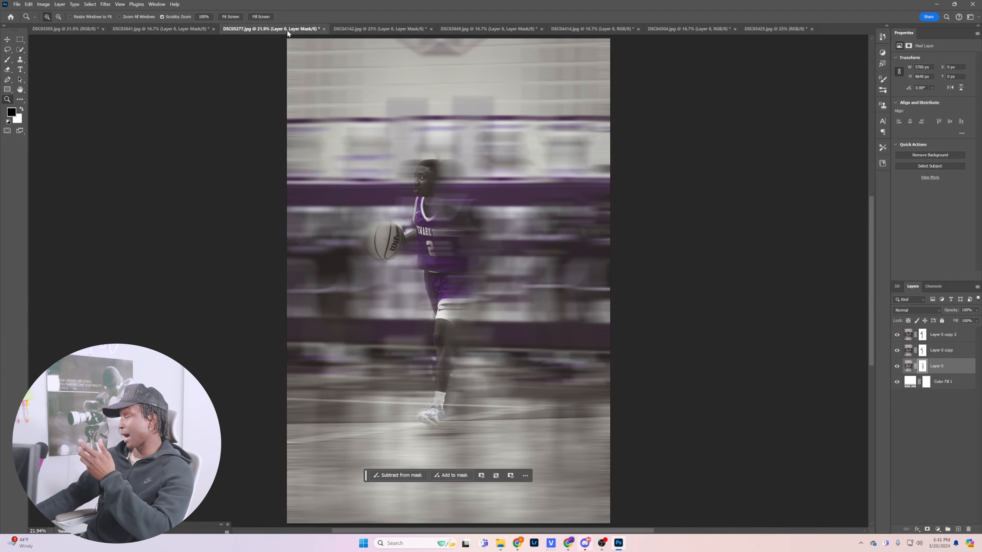
click(400, 31)
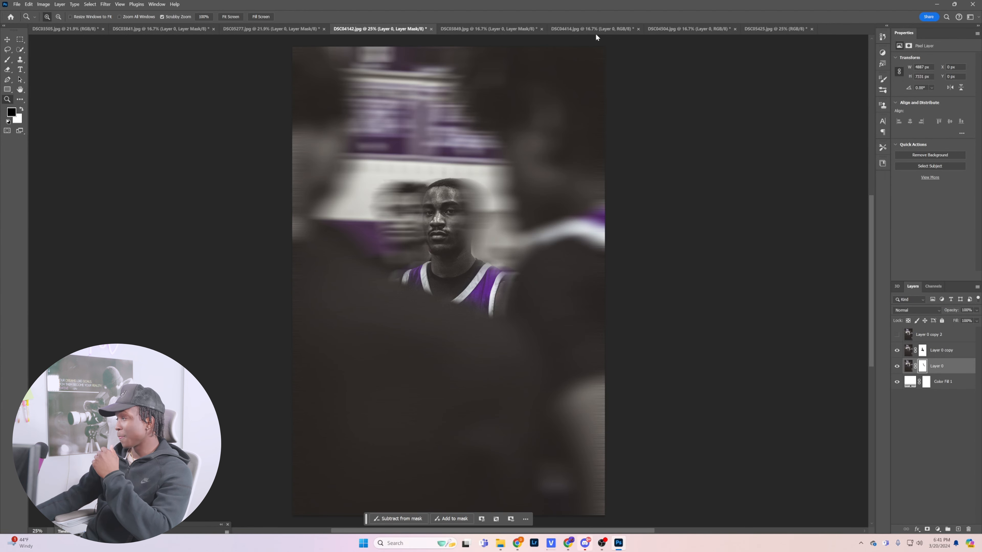
click(517, 28)
click(568, 29)
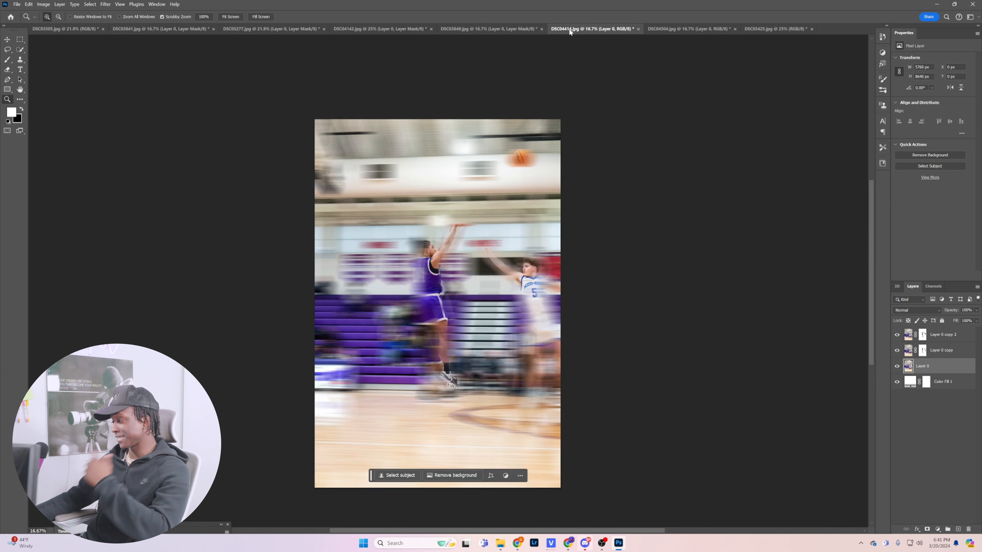
click(498, 28)
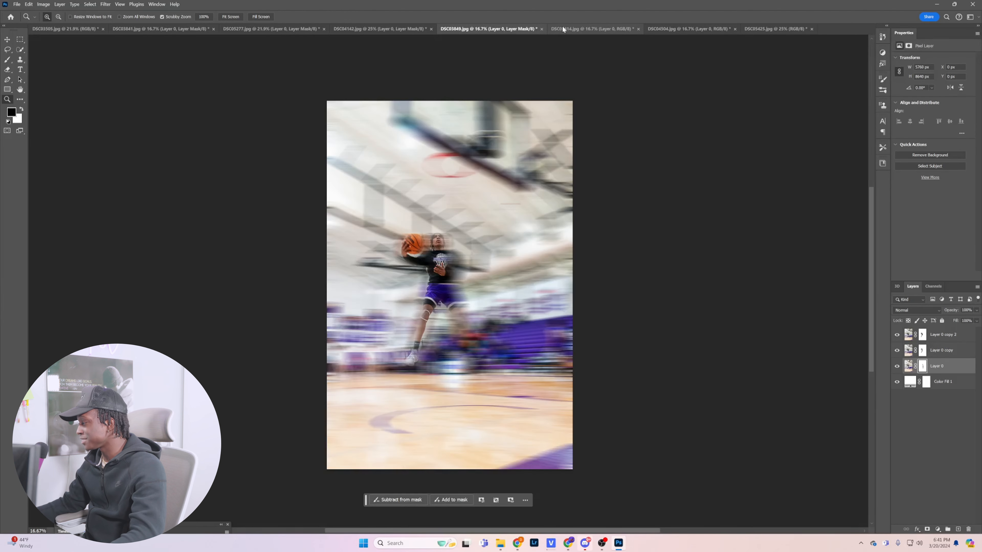
click(564, 28)
Step: Switch to the photo of the player bending forward on the court and duplicate Layer 0 twice
click(687, 30)
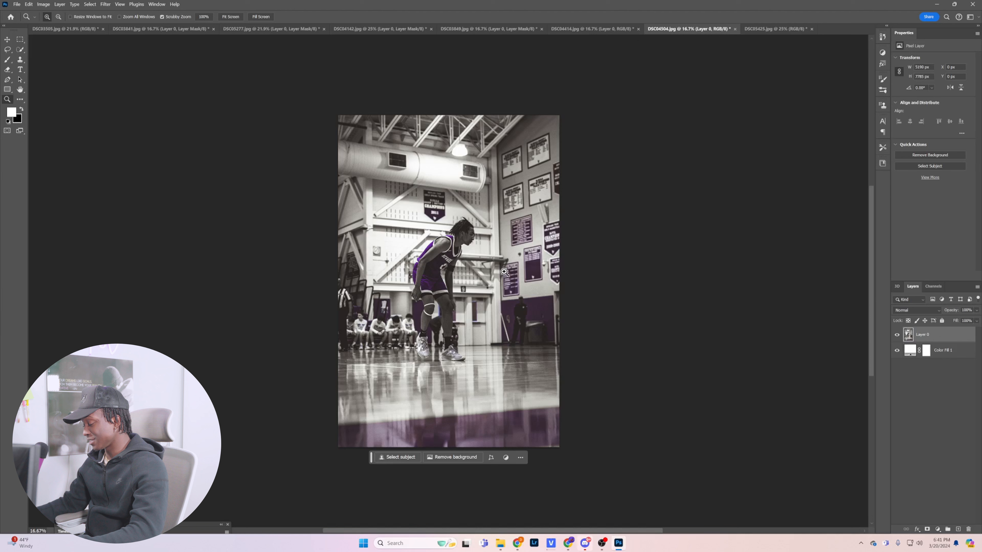
key(ctrl+j)
key(ctrl+j)
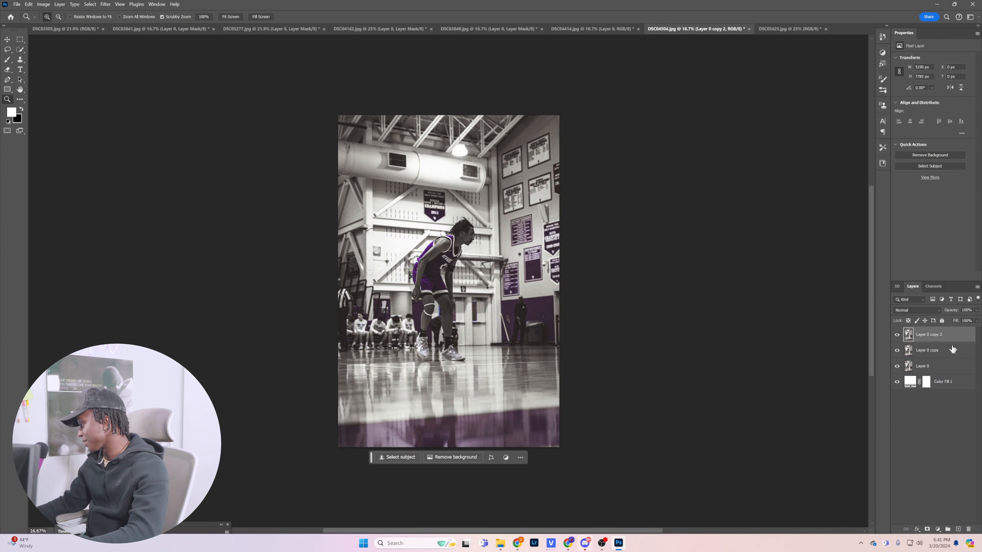
Step: Hide Layer 0 copy 2 in the bending player's photo and reapply the last Motion Blur filter to Layer 0 copy
click(967, 350)
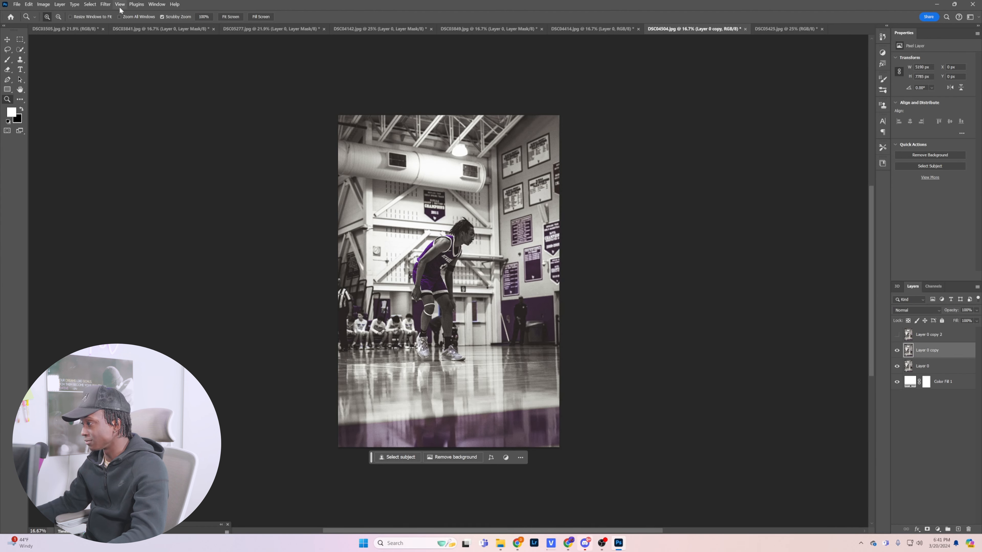
click(107, 4)
click(116, 13)
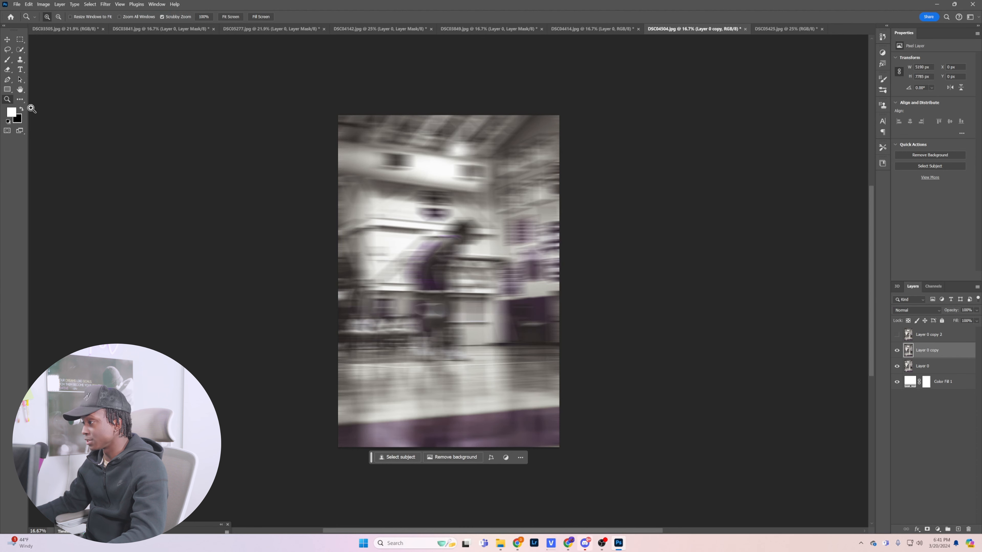
Step: Mask Layer 0 copy by brushing black over the bending player's head, torso and leg, and swap the foreground and background colours
click(926, 529)
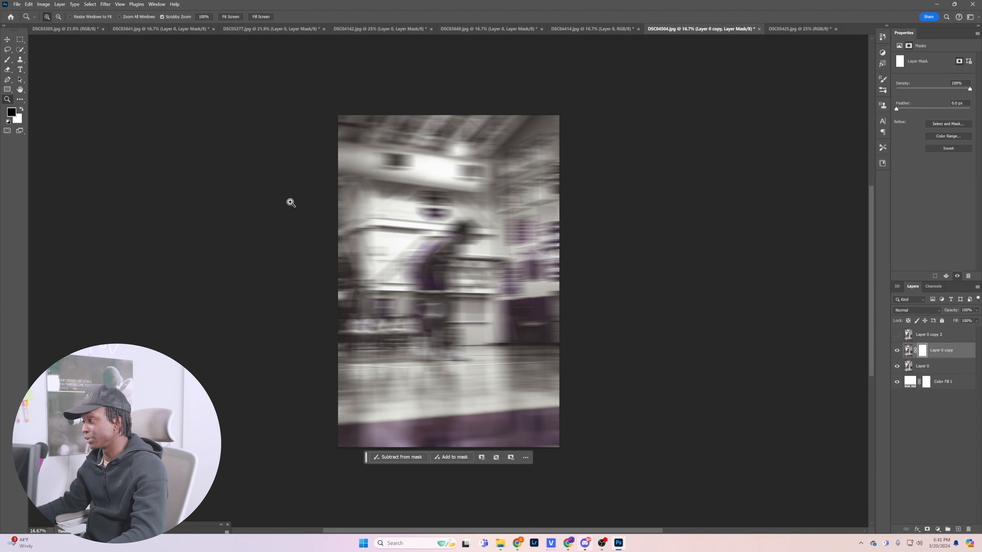
click(7, 60)
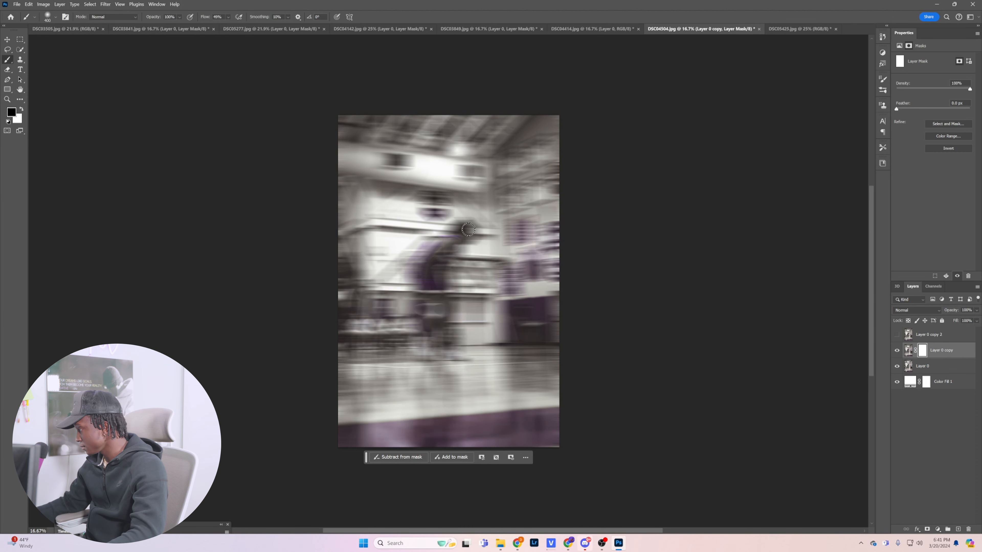
mouse_move(466, 242)
mouse_down()
mouse_move(441, 314)
mouse_move(432, 286)
mouse_move(438, 333)
mouse_up()
mouse_move(432, 280)
mouse_down()
mouse_move(445, 263)
mouse_move(435, 255)
mouse_up()
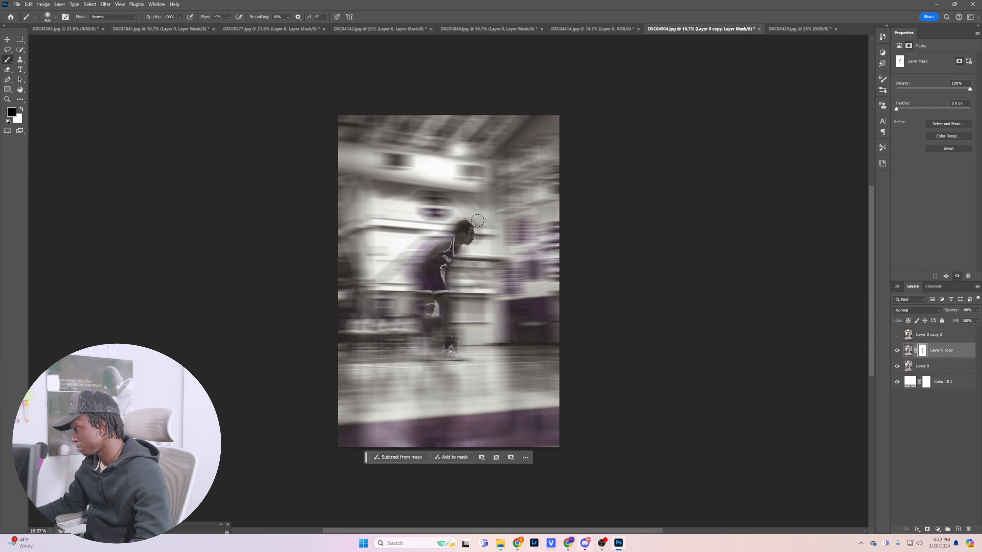
click(22, 109)
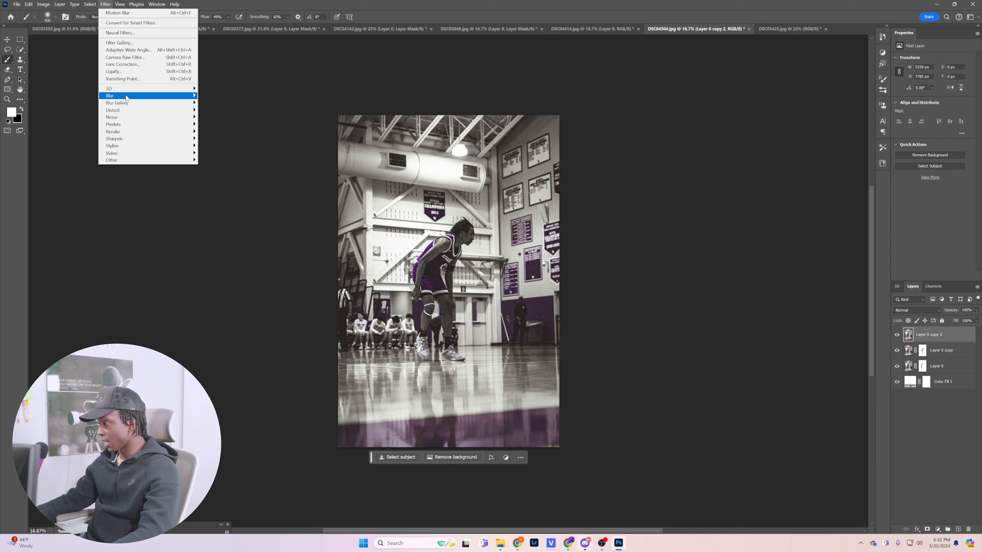
Step: Apply a Motion Blur filter to Layer 0 copy 2 with a 0° angle and a distance of 718 pixels
mouse_move(126, 97)
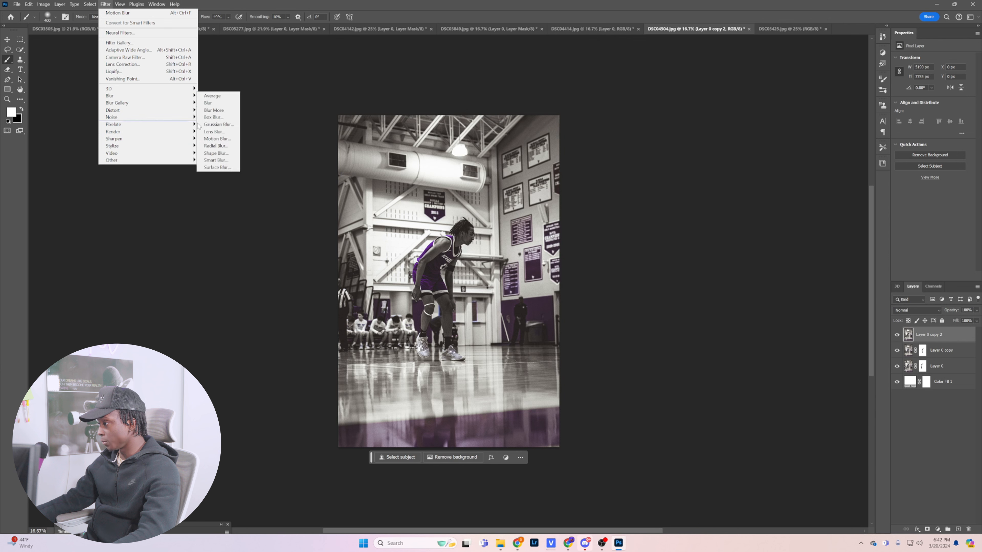
click(217, 139)
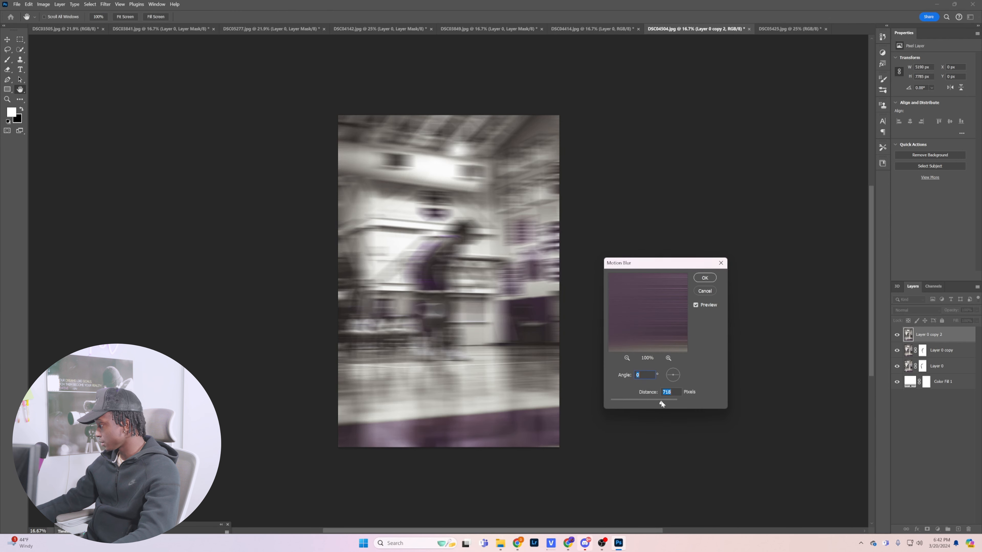
click(704, 278)
Step: Add a mask to Layer 0 copy 2 and brush black over the player's head, torso, front leg and shoe
key(b)
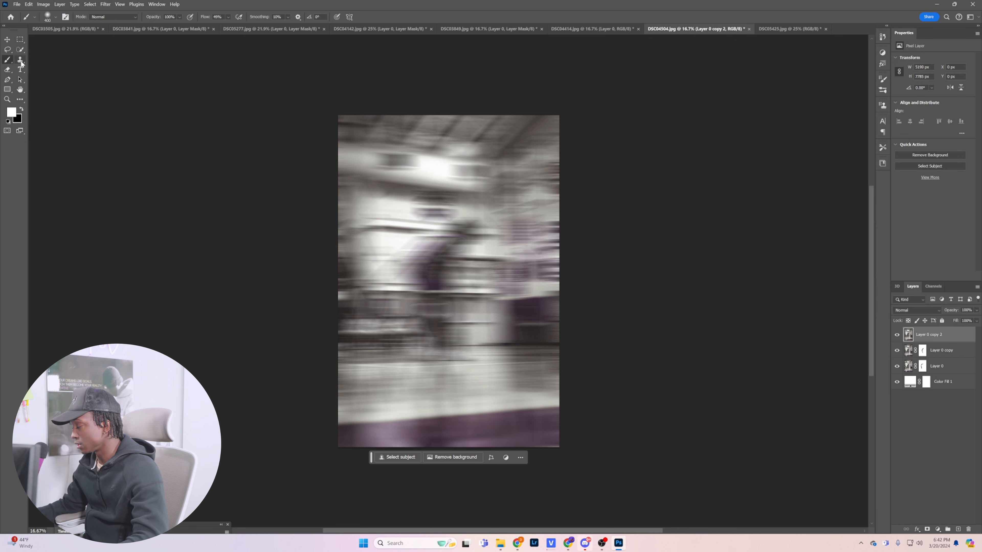
click(927, 529)
key(x)
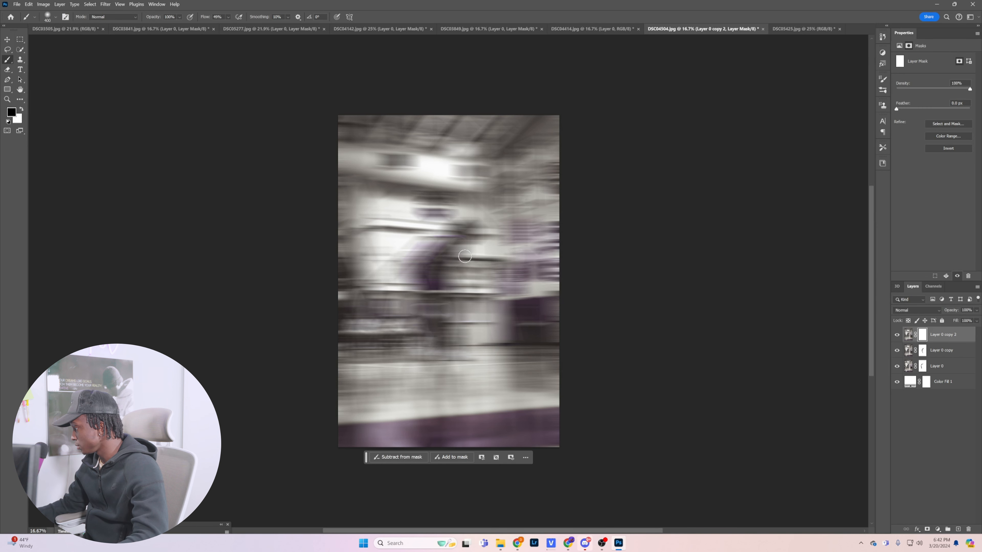
mouse_move(470, 228)
mouse_down()
mouse_move(436, 253)
mouse_move(461, 245)
mouse_move(439, 271)
mouse_move(444, 314)
mouse_move(435, 289)
mouse_move(457, 357)
mouse_up()
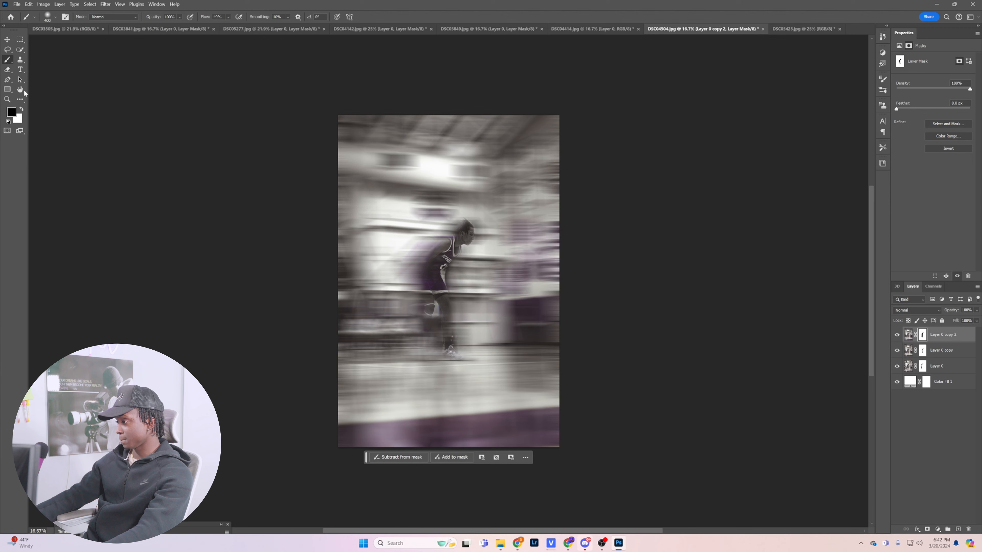
Step: Paint white on Layer 0 copy's mask over the background gaps beside the bending player's knee and waist
click(7, 100)
drag(449, 248, 474, 300)
scroll(471, 293, down, 3)
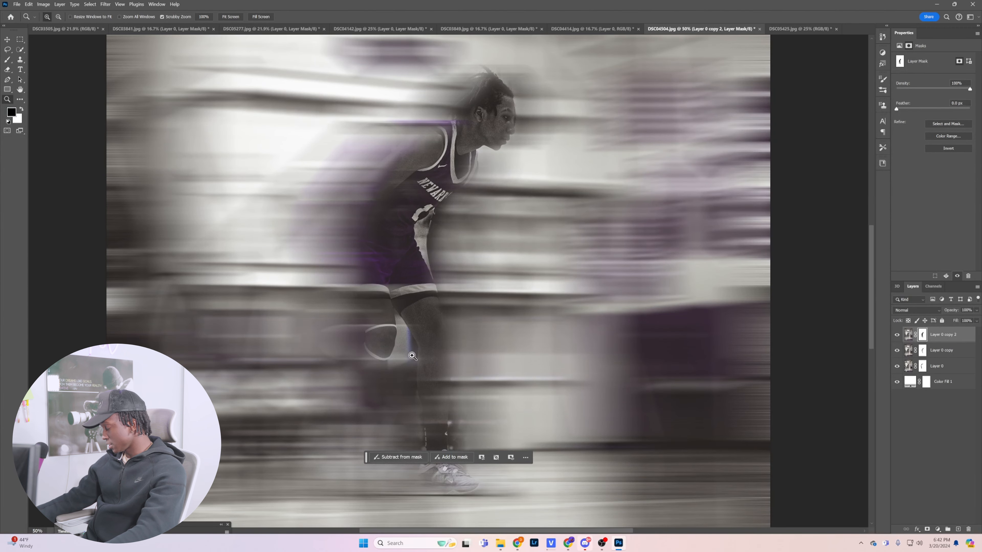
click(951, 351)
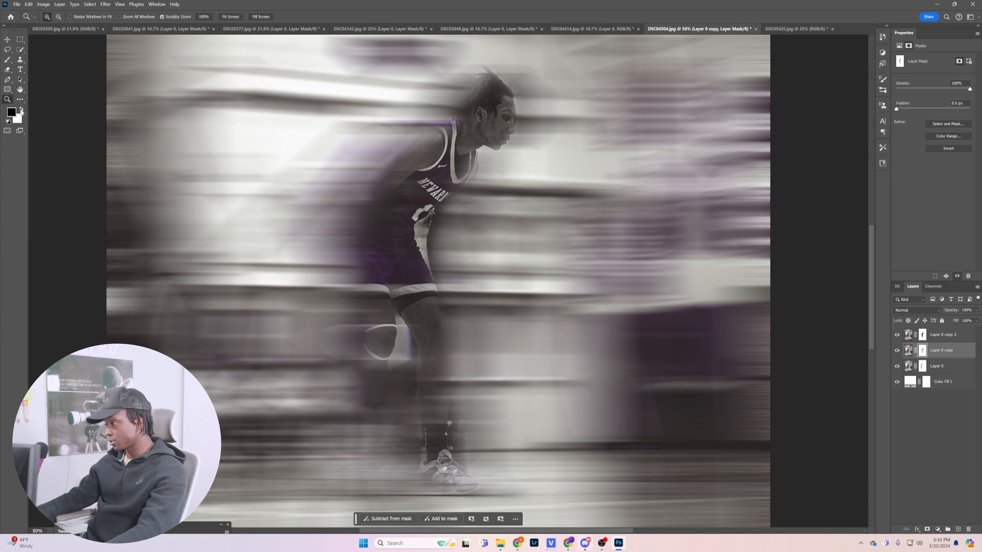
click(21, 111)
click(7, 59)
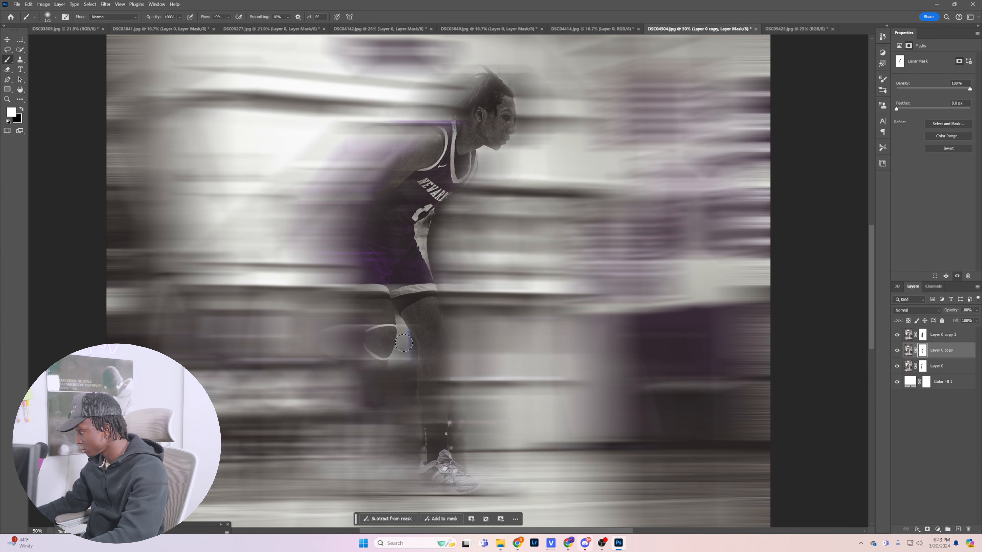
mouse_move(403, 343)
mouse_down()
mouse_move(399, 364)
mouse_move(400, 327)
mouse_move(399, 374)
mouse_move(405, 345)
mouse_move(407, 374)
mouse_up()
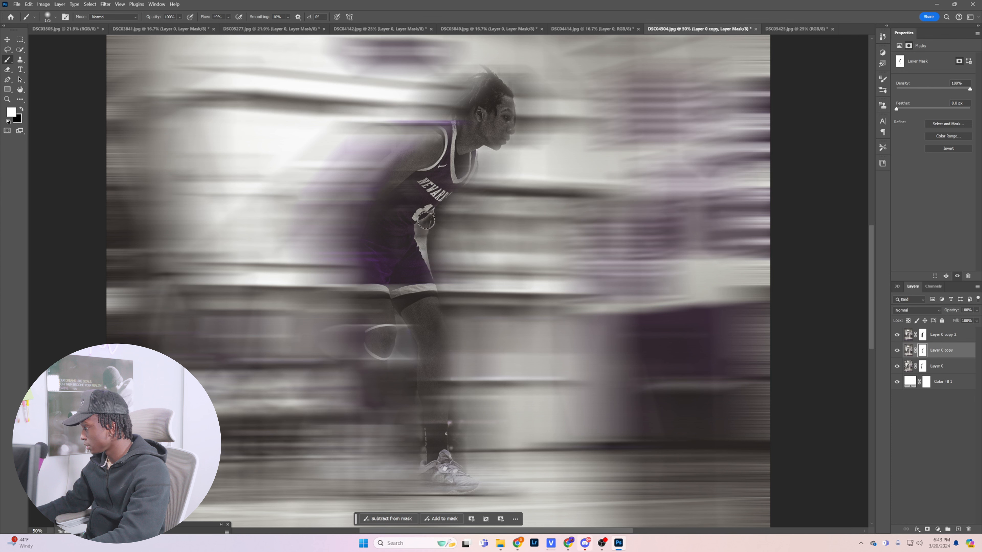
drag(426, 220, 427, 263)
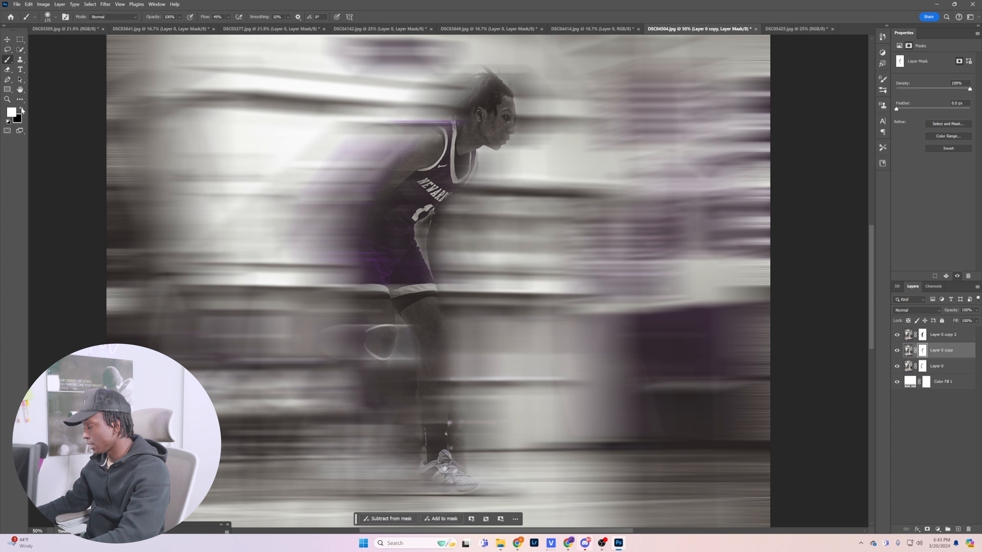
Step: Paint black on Layer 0 copy's mask along the player's hanging arm, jersey edge and front shoe
click(21, 110)
mouse_move(432, 223)
mouse_down()
mouse_move(437, 263)
mouse_move(443, 254)
mouse_move(458, 301)
mouse_move(443, 263)
mouse_move(464, 353)
mouse_up()
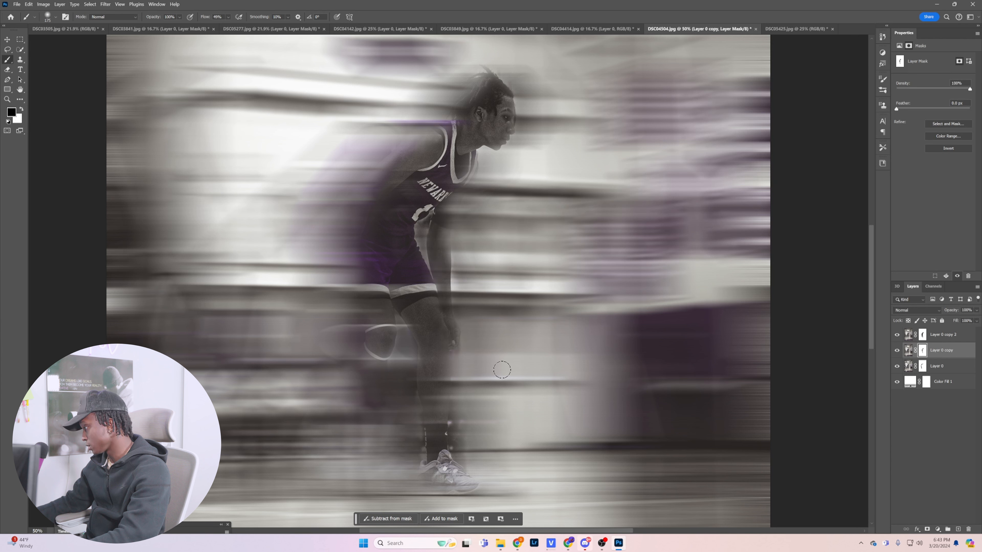
mouse_move(443, 235)
mouse_down()
mouse_move(453, 191)
mouse_move(452, 204)
mouse_move(471, 170)
mouse_move(455, 210)
mouse_up()
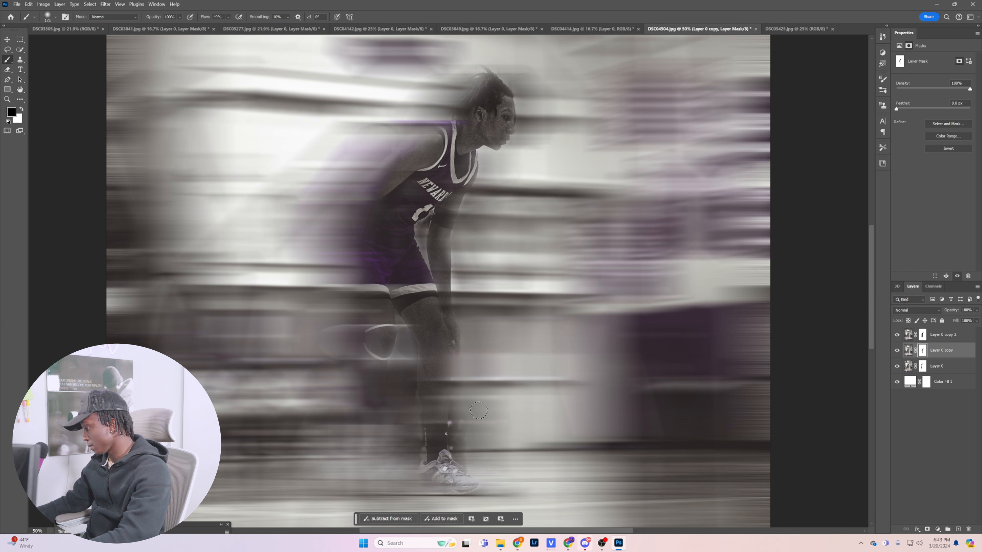
drag(428, 486, 469, 488)
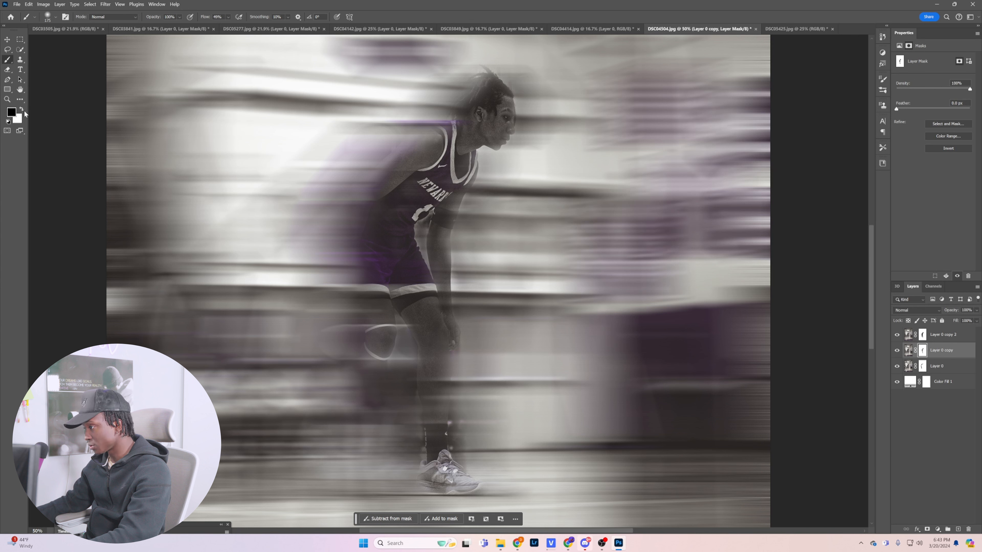
Step: Select Layer 0 copy 2's mask with black as the foreground colour and view the whole bending player's photo
click(22, 110)
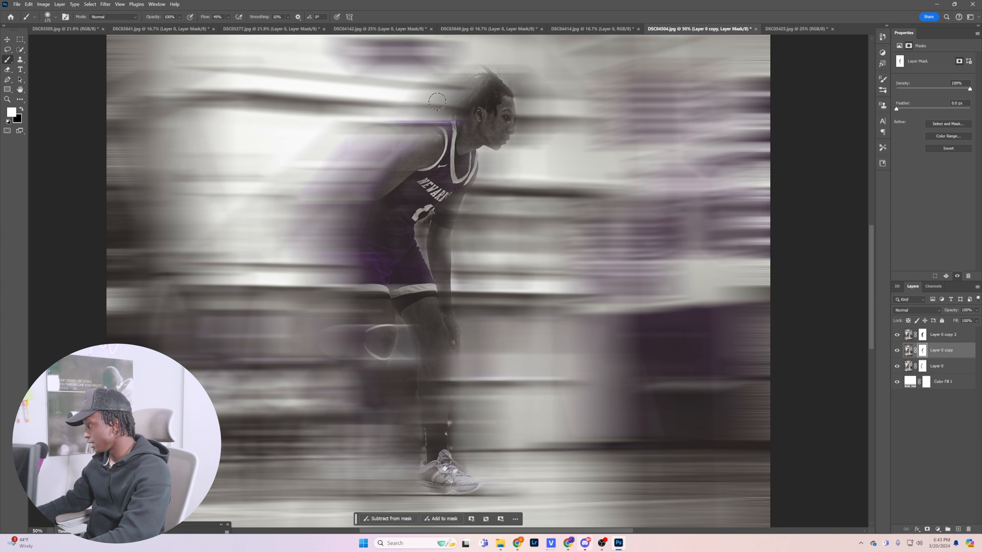
click(922, 335)
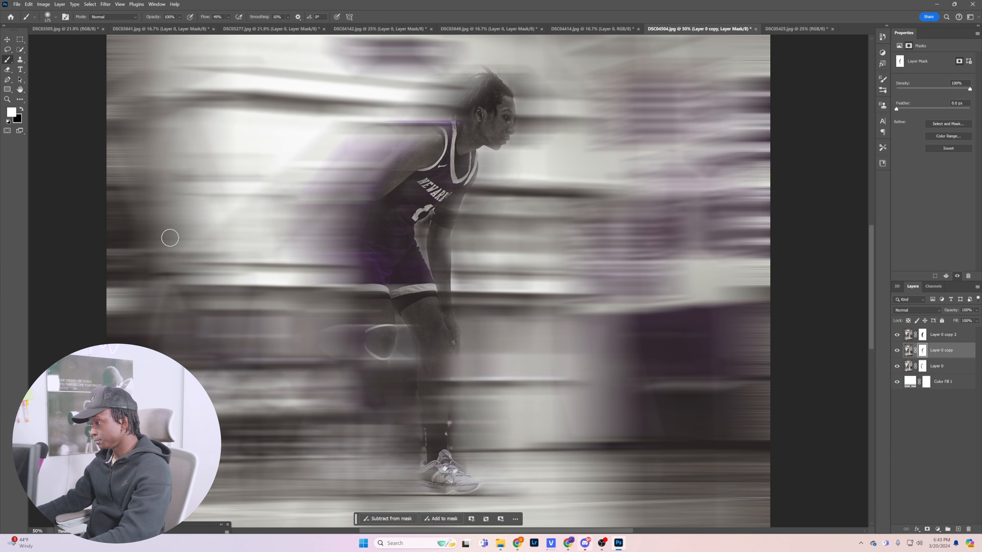
key(x)
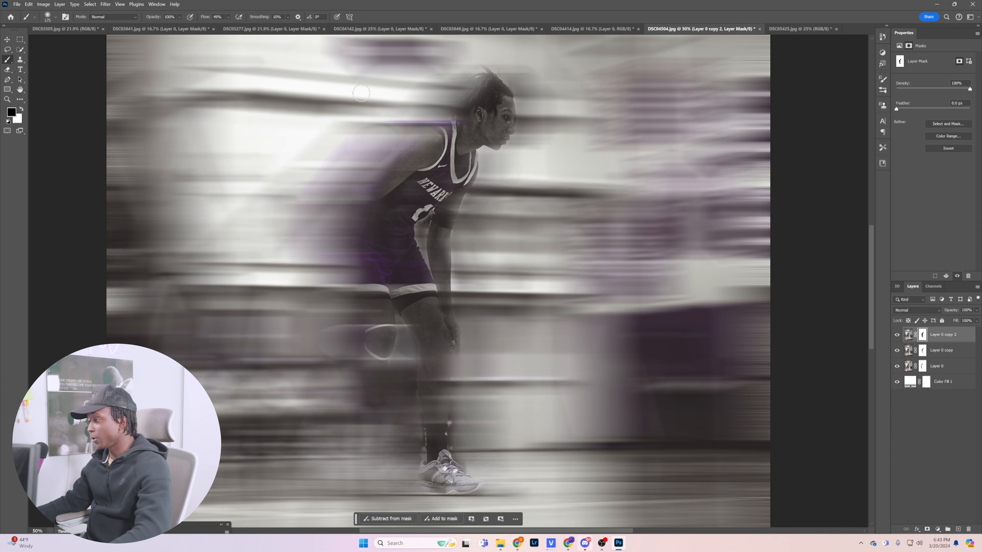
key(z)
right_click(209, 128)
click(228, 132)
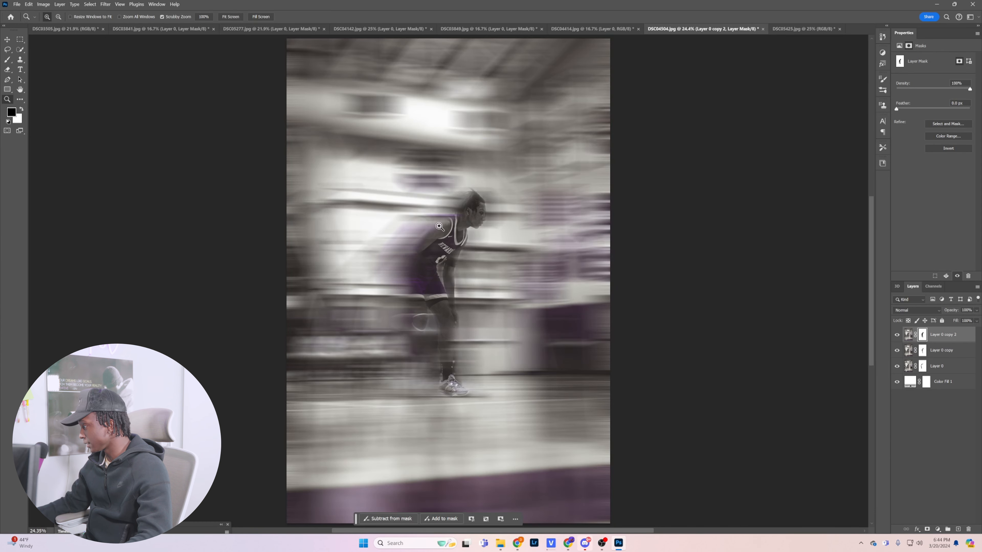
scroll(574, 390, up, 3)
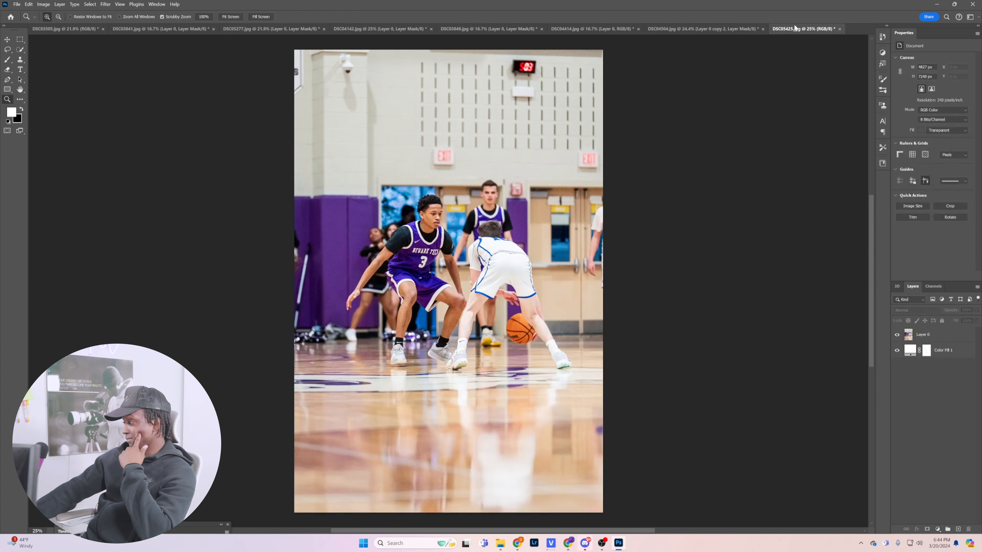
Step: Review the finished motion blur on the jump shot, airborne player and dark portrait photos
click(515, 29)
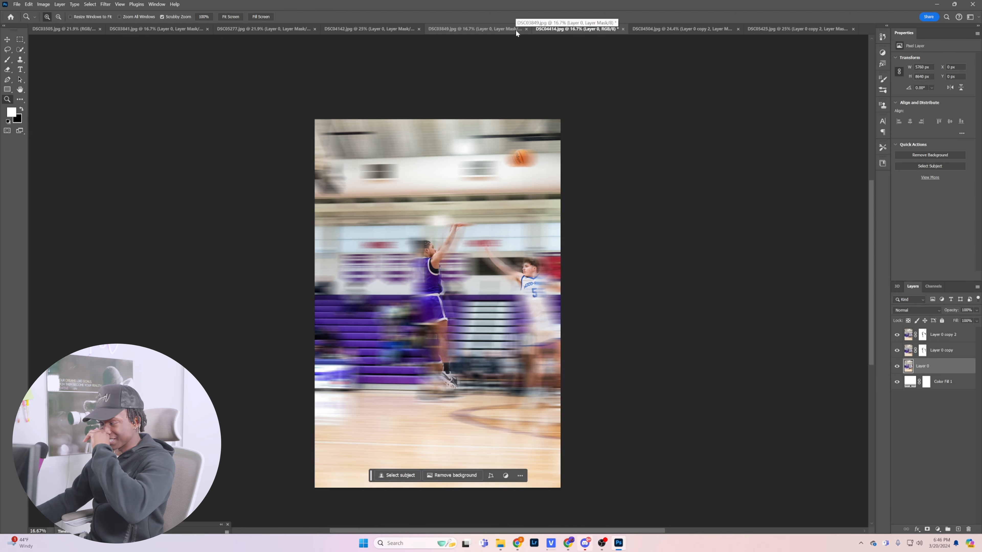
click(496, 27)
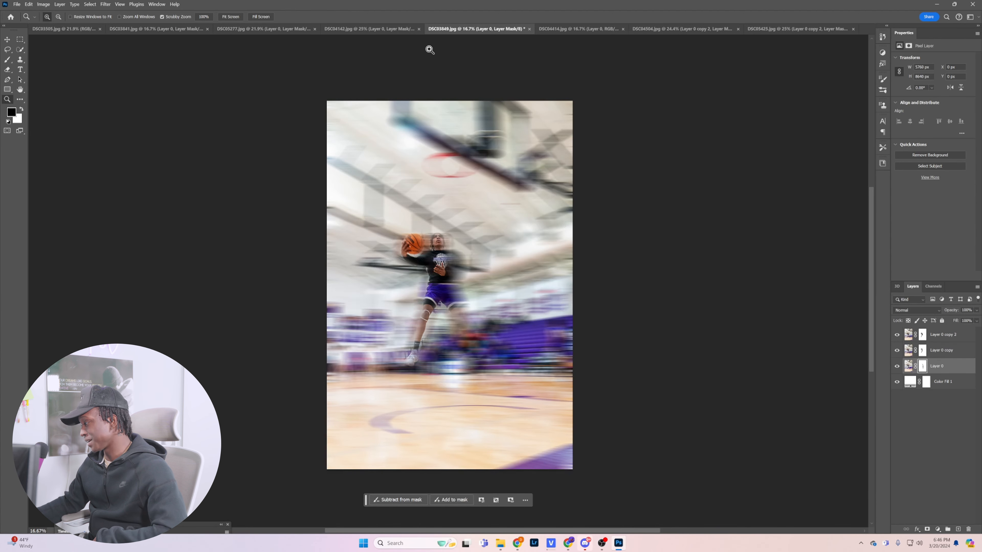
click(389, 30)
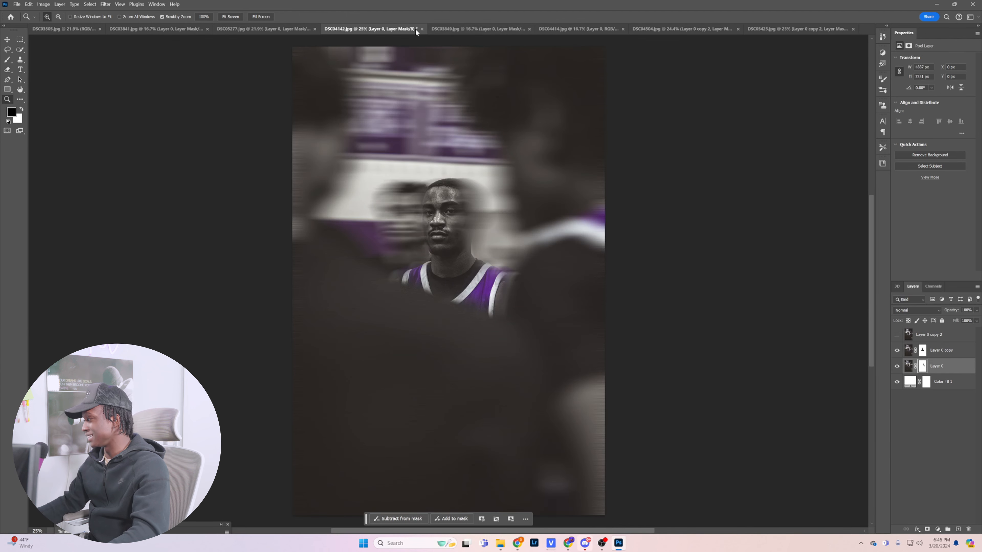
click(439, 29)
click(361, 28)
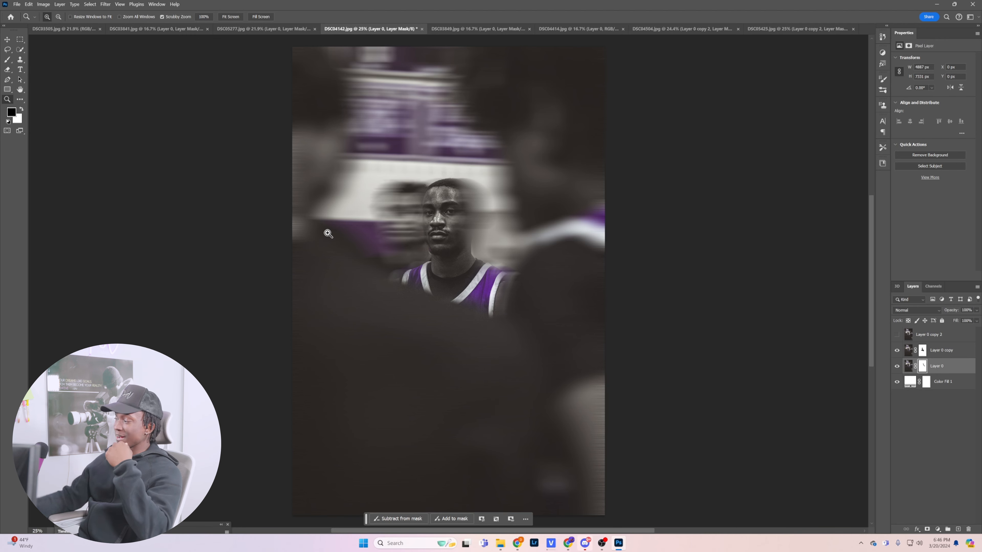
click(280, 28)
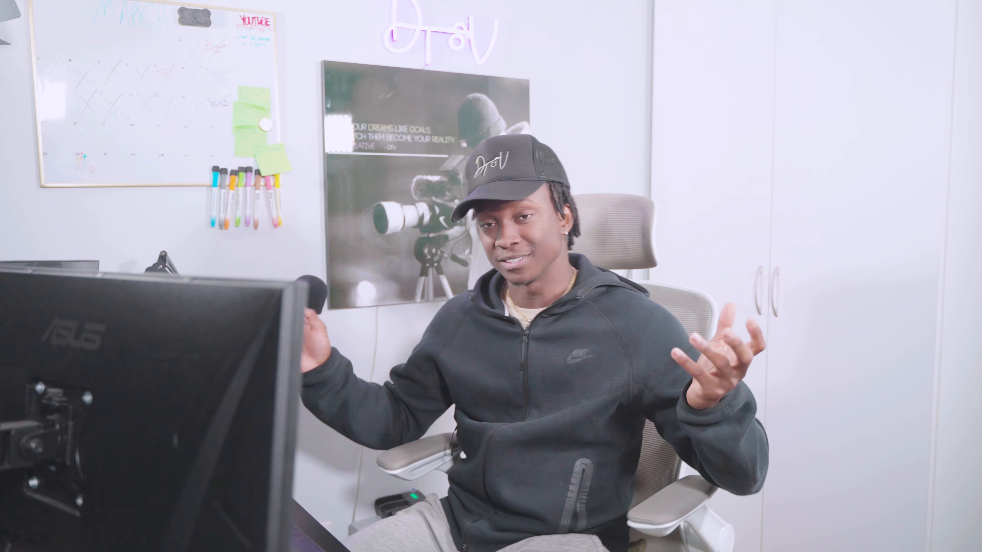